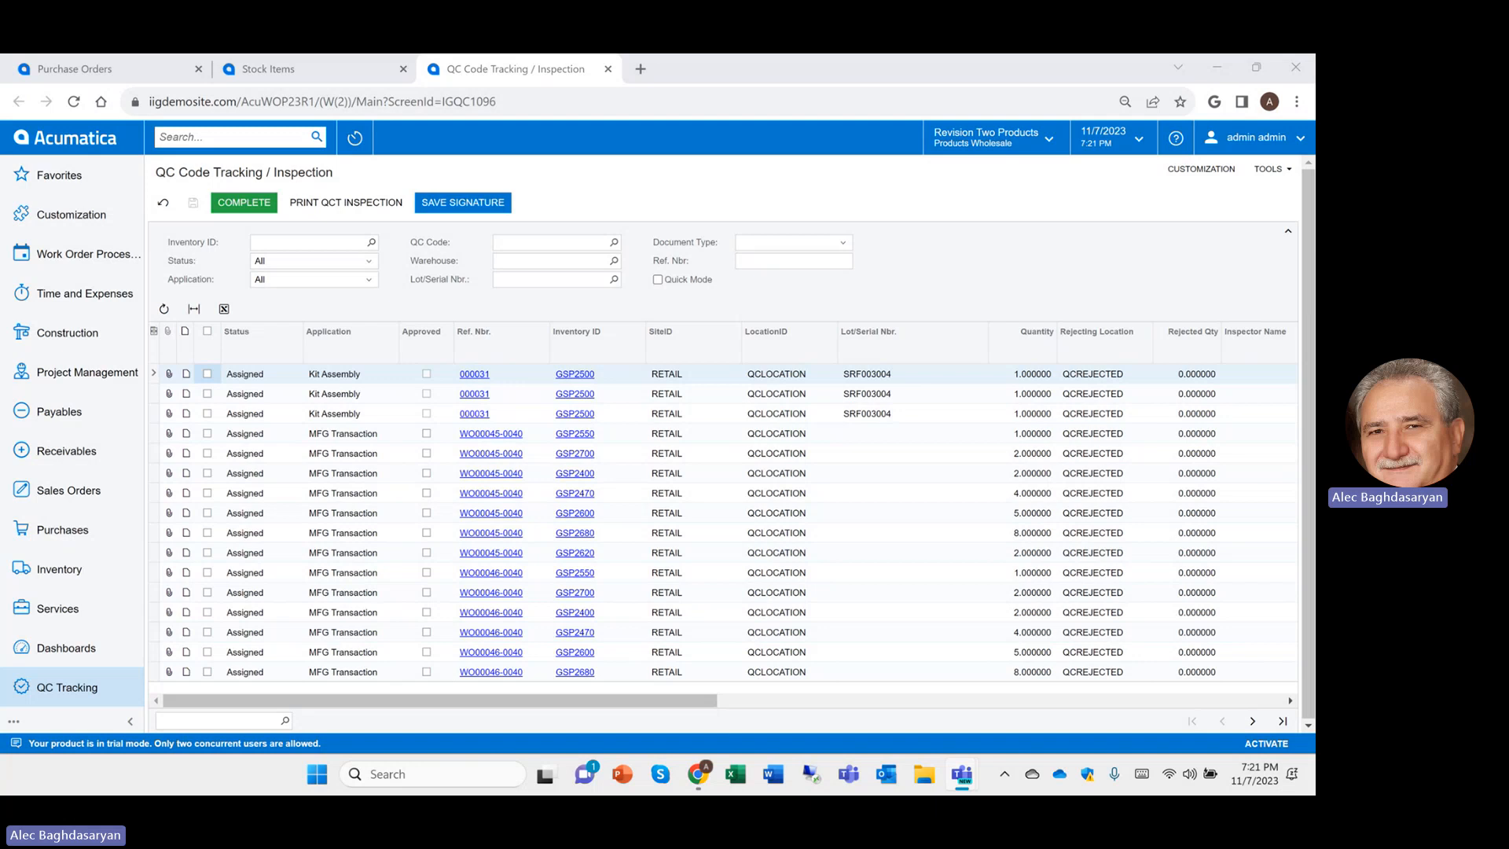
Switch to the Stock Items list of gas station equipment and components
{"action": "left_click", "coordinate": [314, 70]}
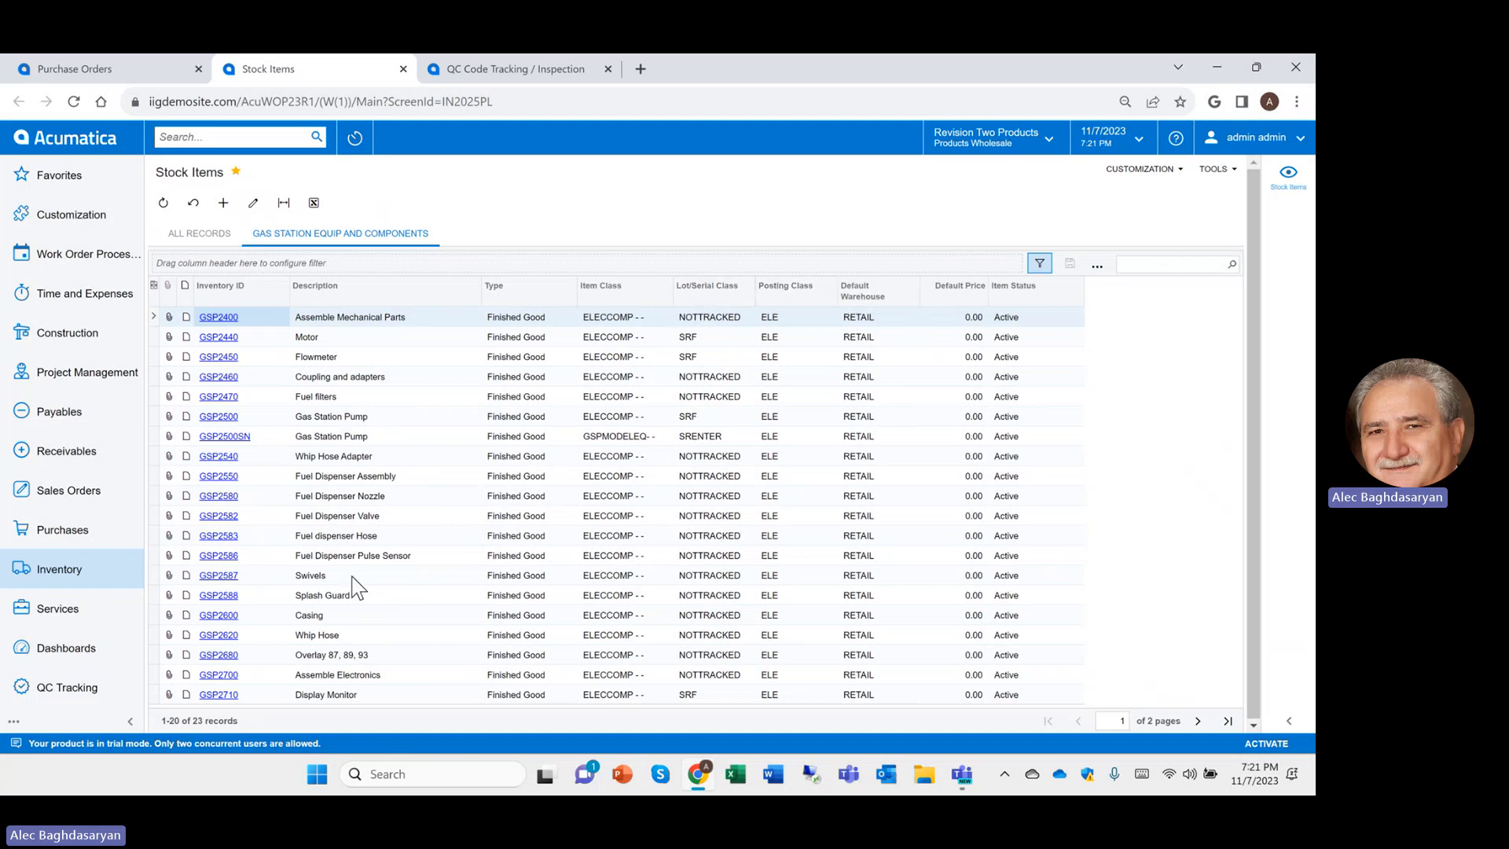
Open the Display Monitor item GSP2710 and show its QC Codes section
{"action": "left_click", "coordinate": [218, 695]}
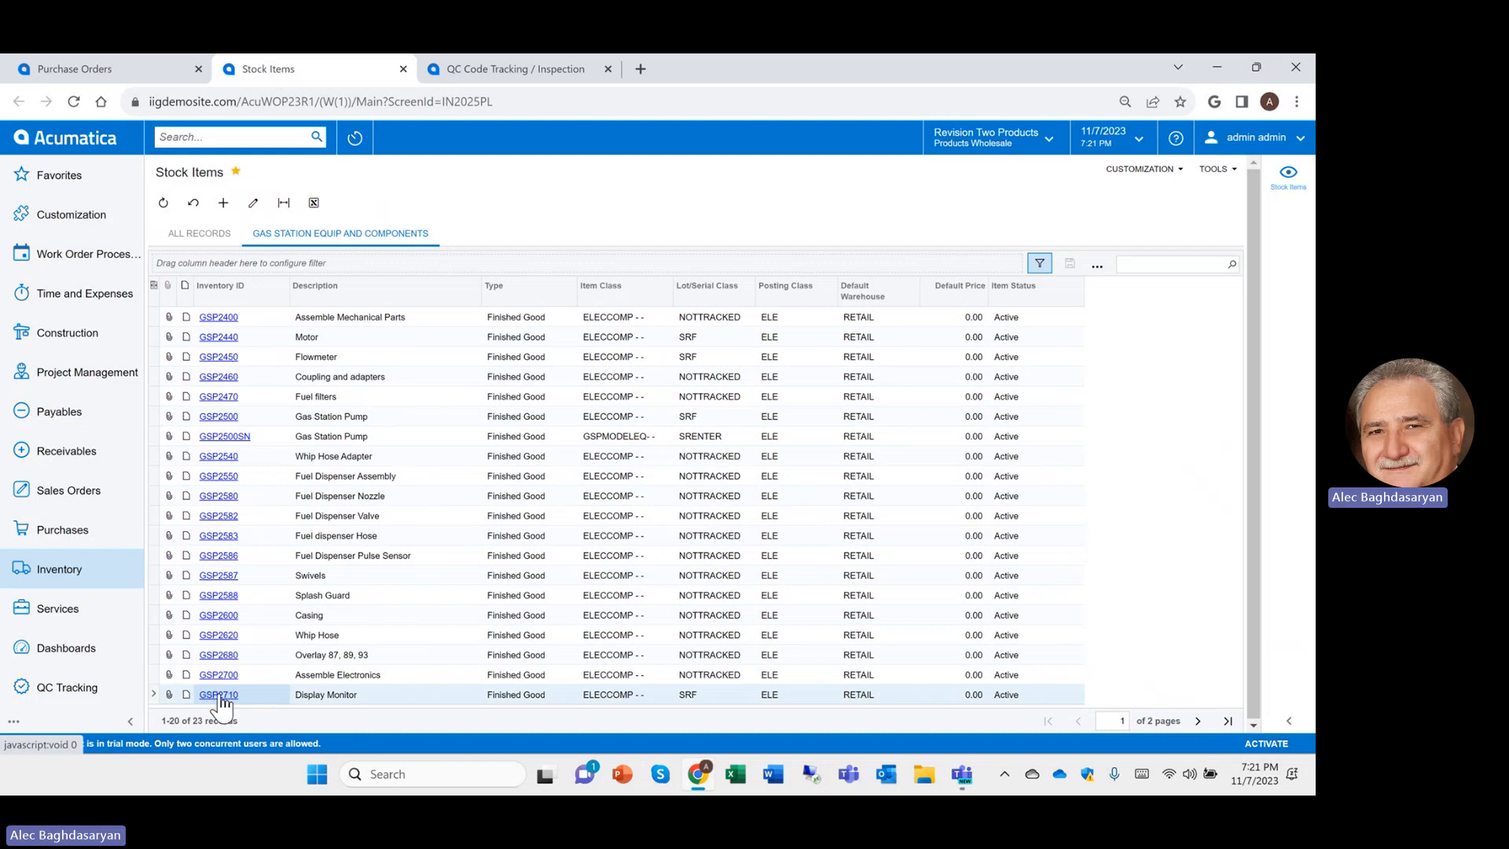
{"action": "left_click", "coordinate": [219, 695]}
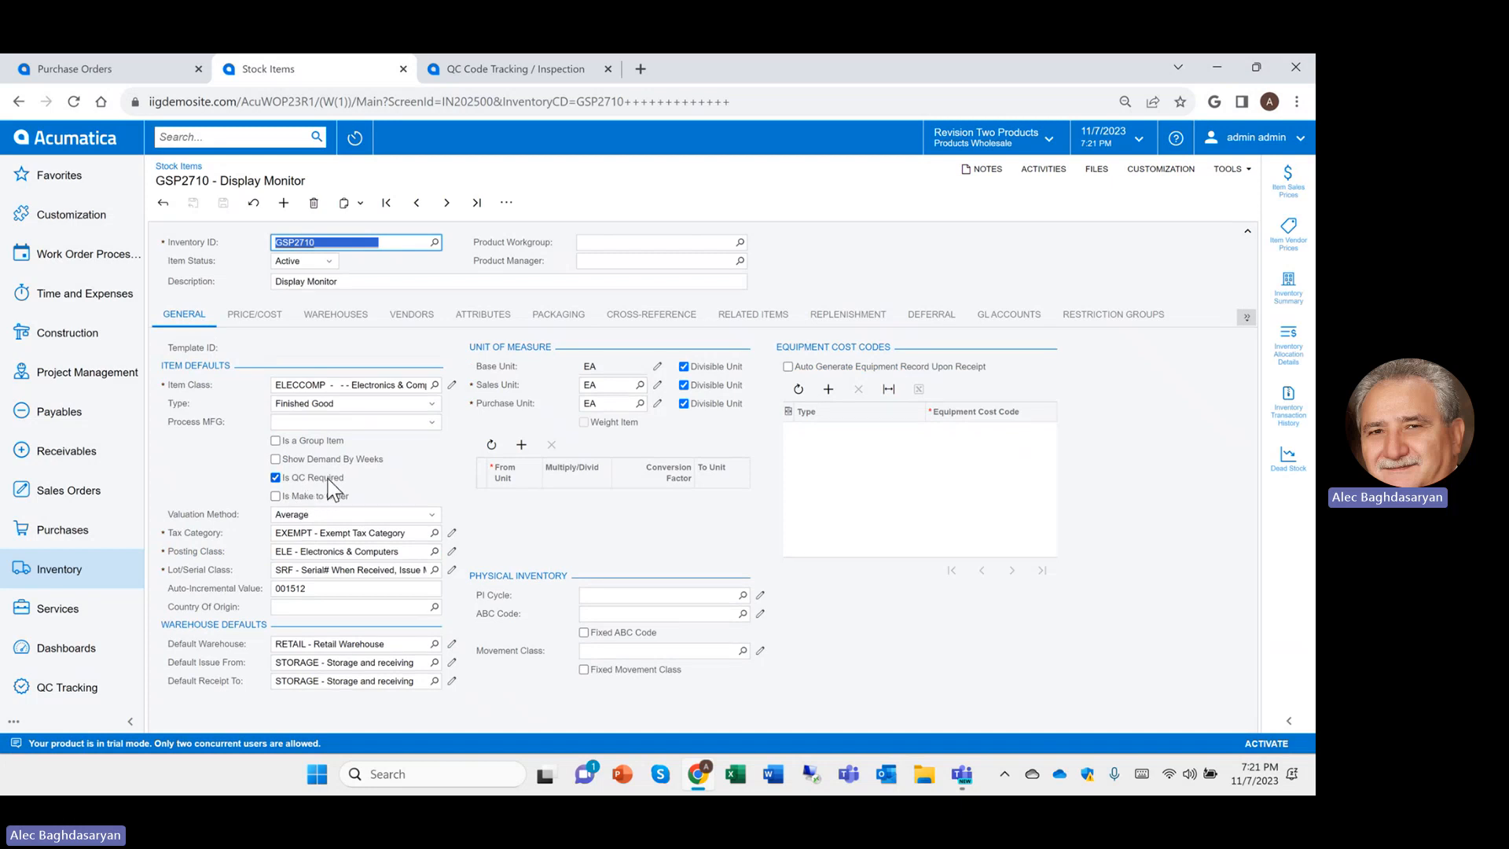
{"action": "left_click", "coordinate": [1246, 316]}
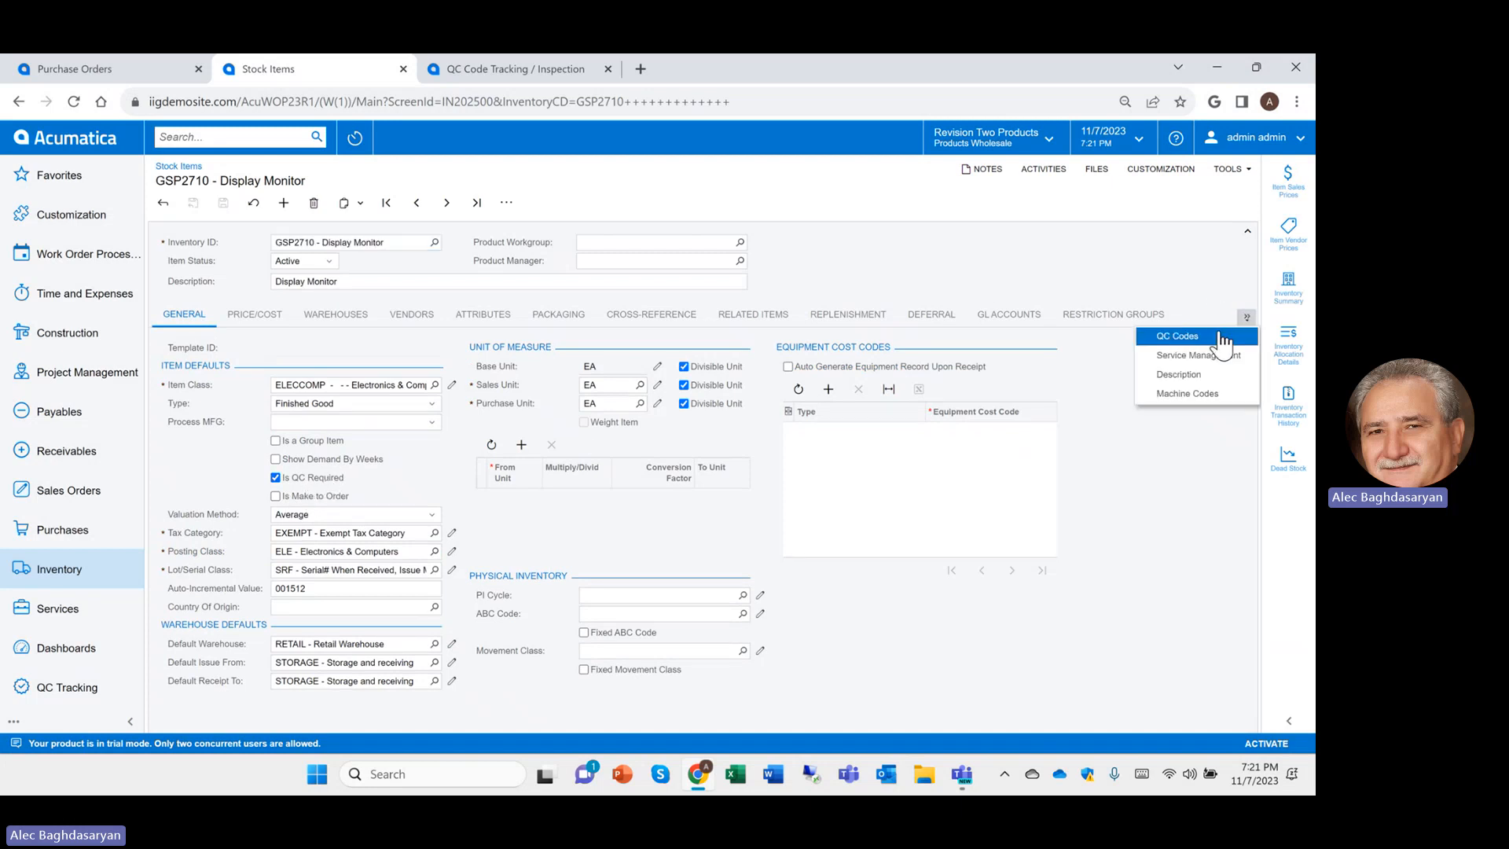
{"action": "left_click", "coordinate": [1220, 338]}
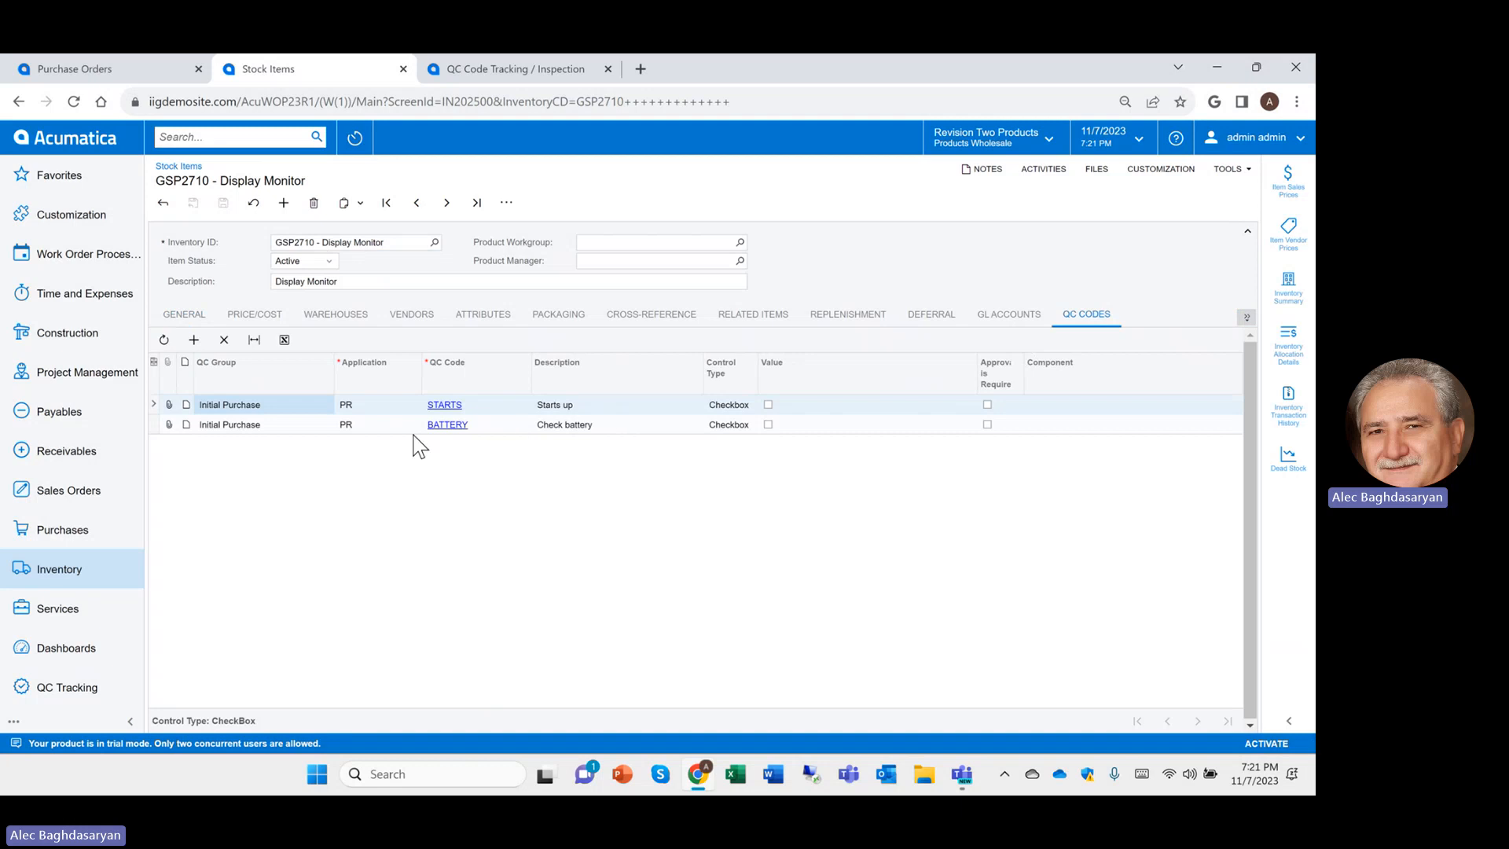
Review the QC codes' PR application and codes STARTS and BATTERY
{"action": "left_click", "coordinate": [372, 406]}
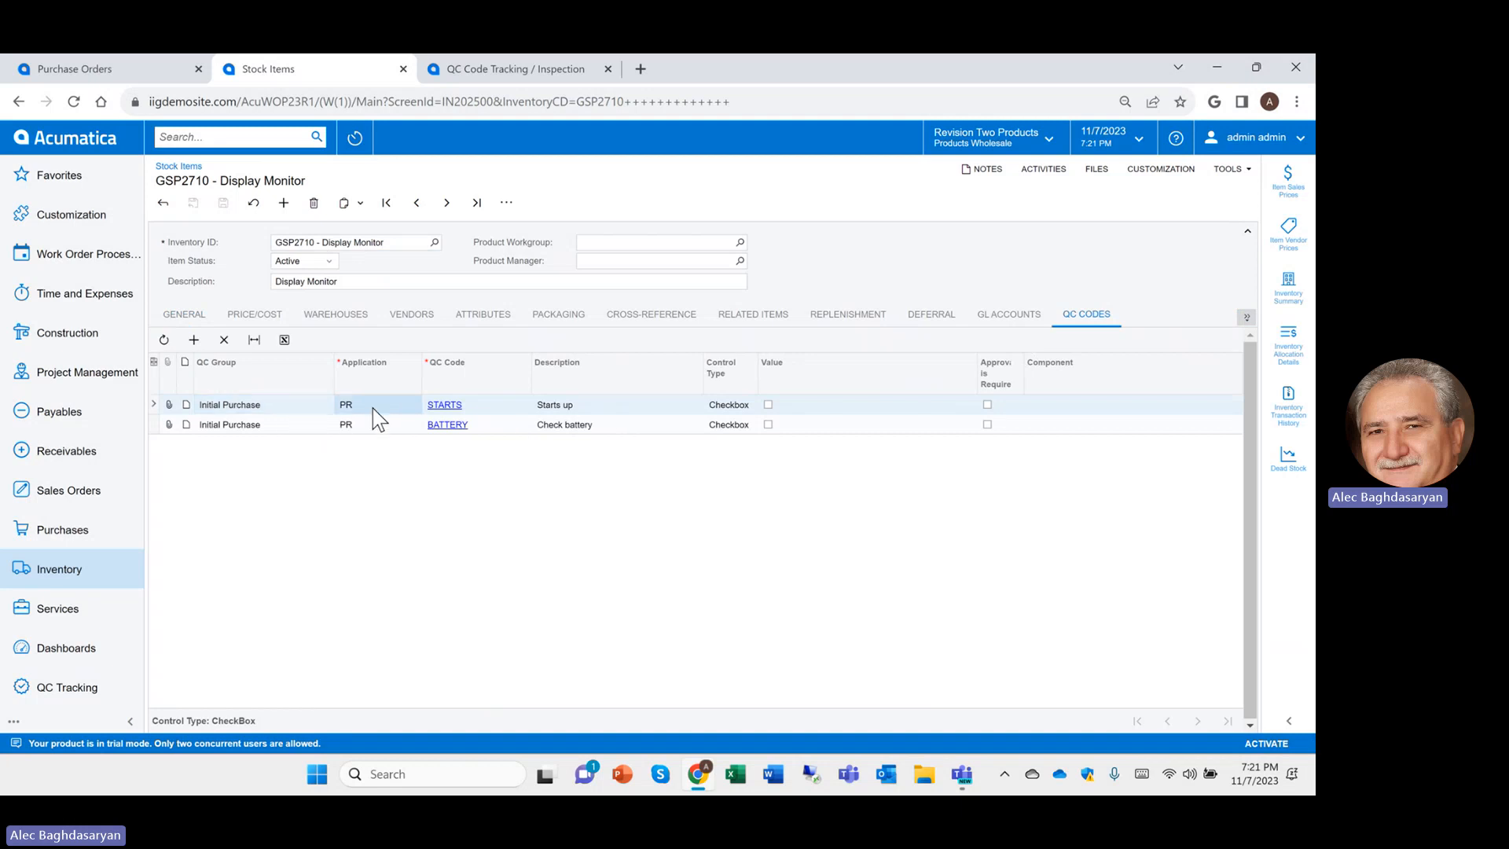
{"action": "left_click", "coordinate": [426, 404]}
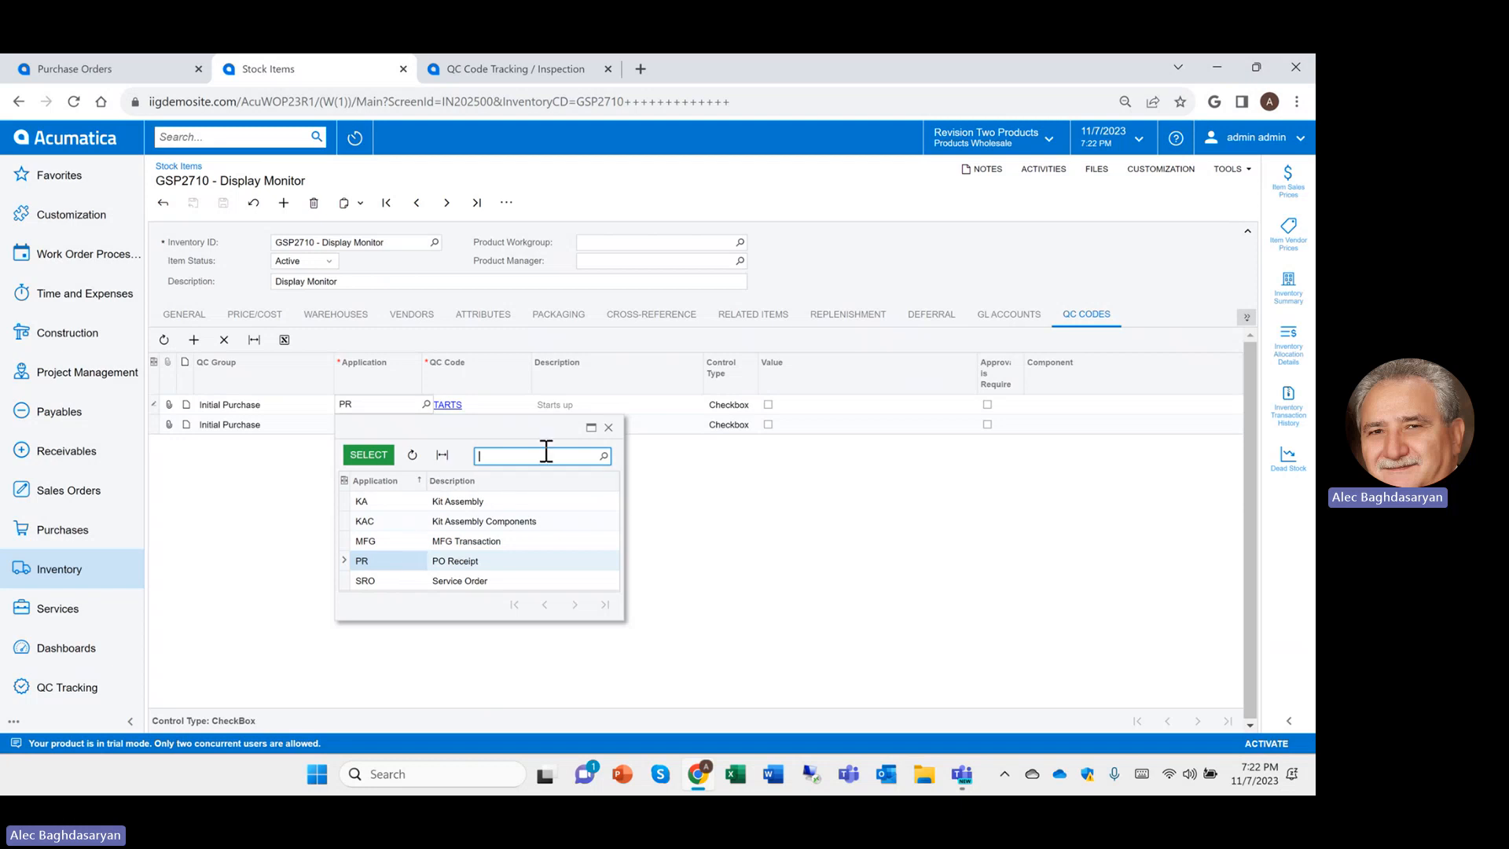
{"action": "left_click", "coordinate": [608, 427]}
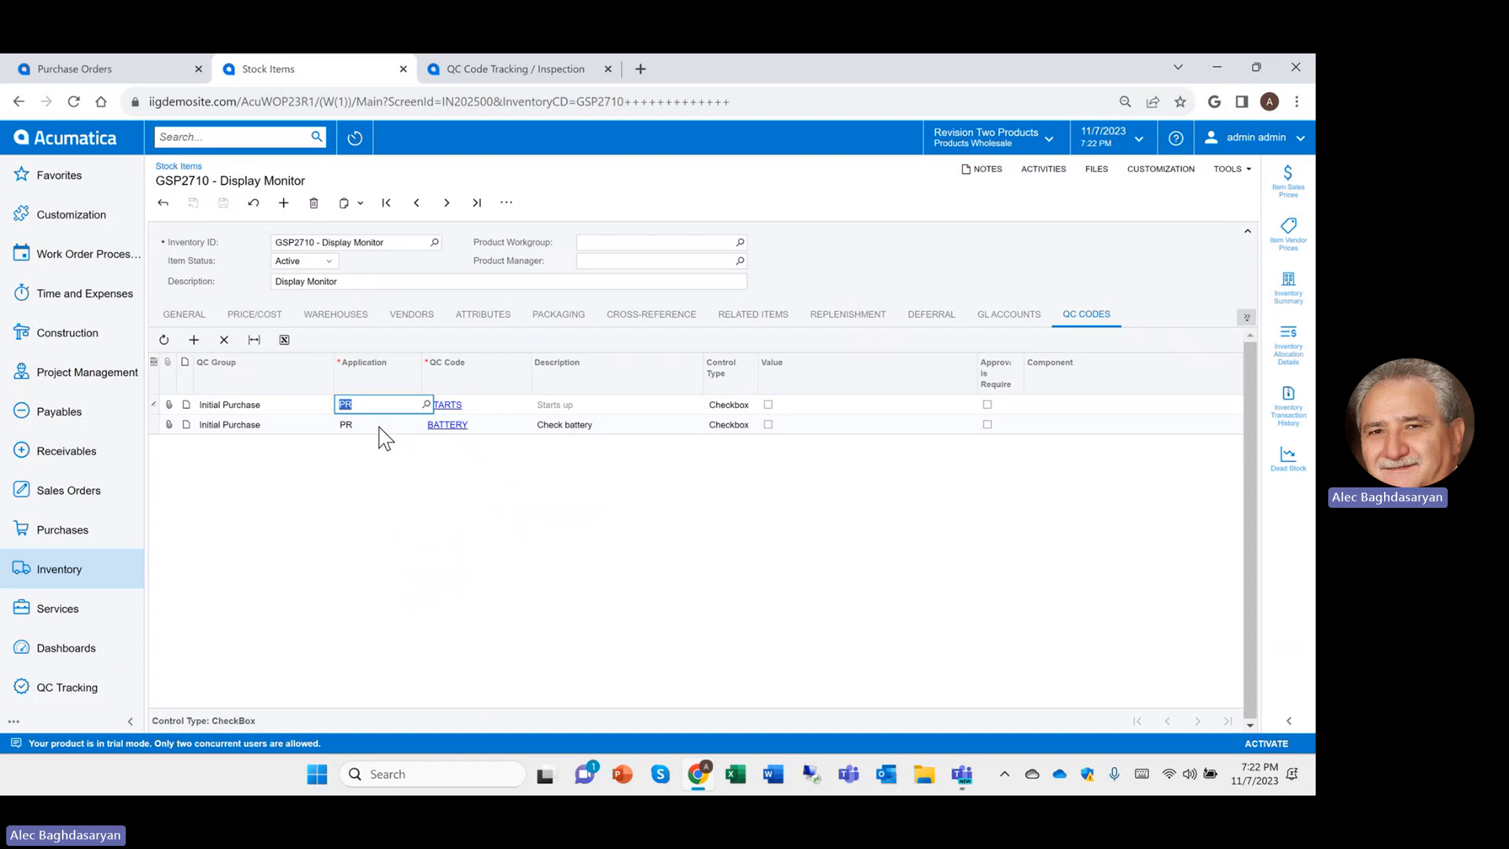
{"action": "left_click", "coordinate": [497, 406]}
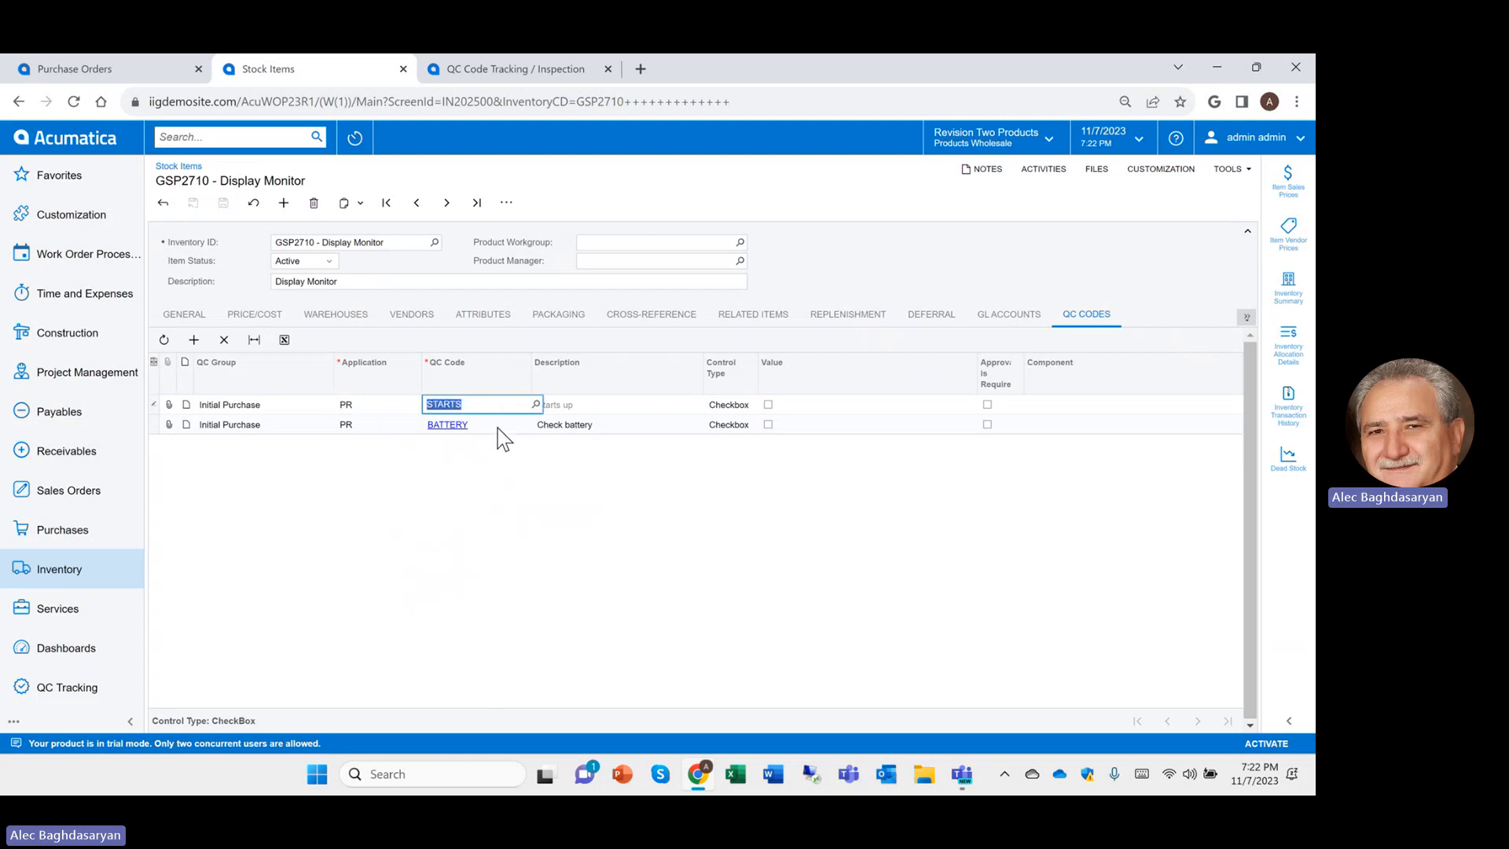
{"action": "left_click", "coordinate": [495, 425]}
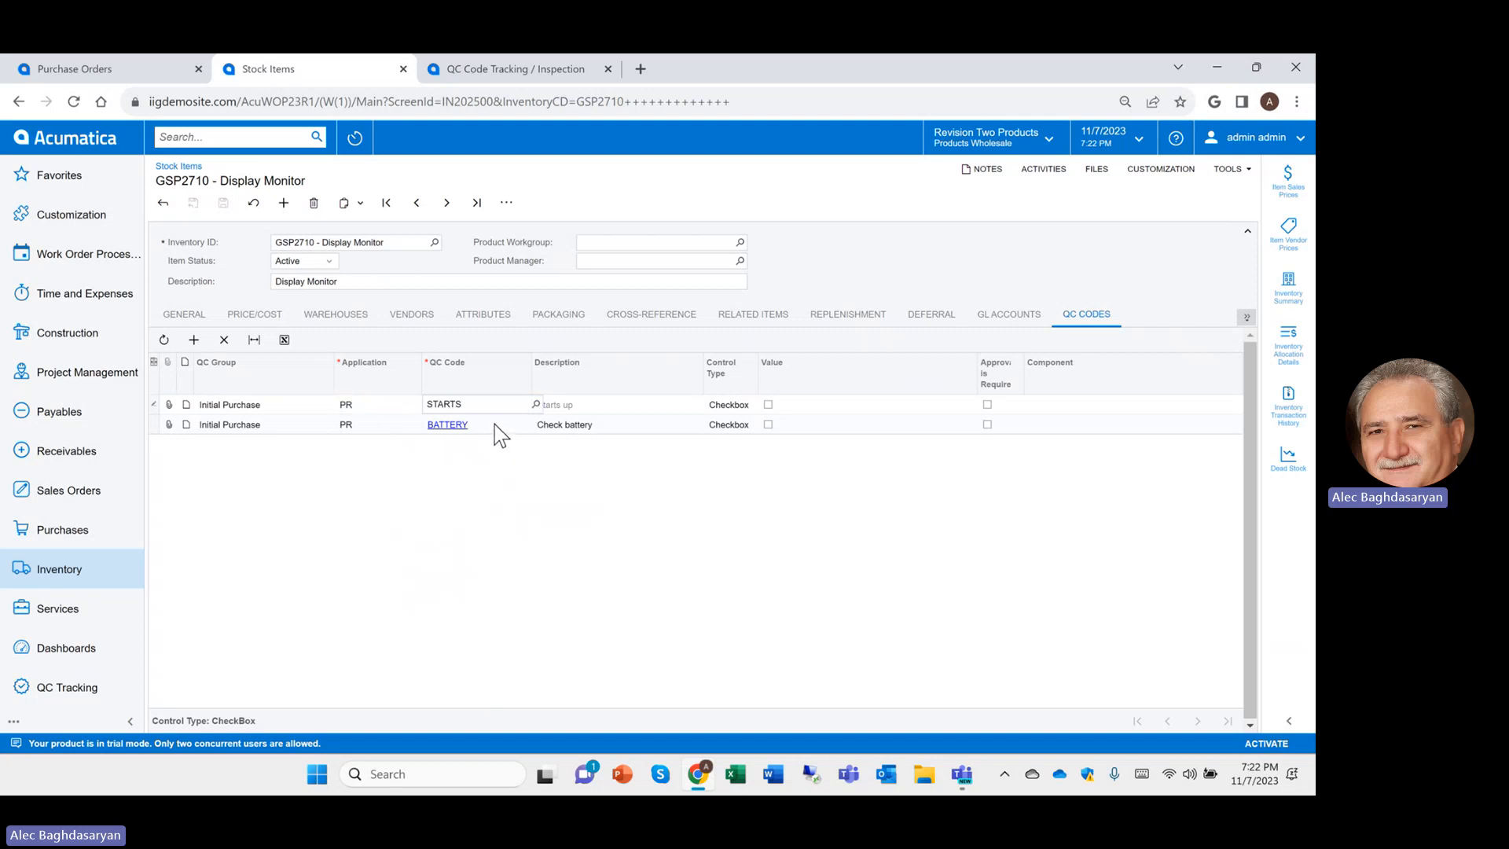
{"action": "left_click", "coordinate": [332, 241]}
Load Card Reader GSP2720 to view its CCTRANS and CALIB QC codes
{"action": "type", "text": "GSP2720"}
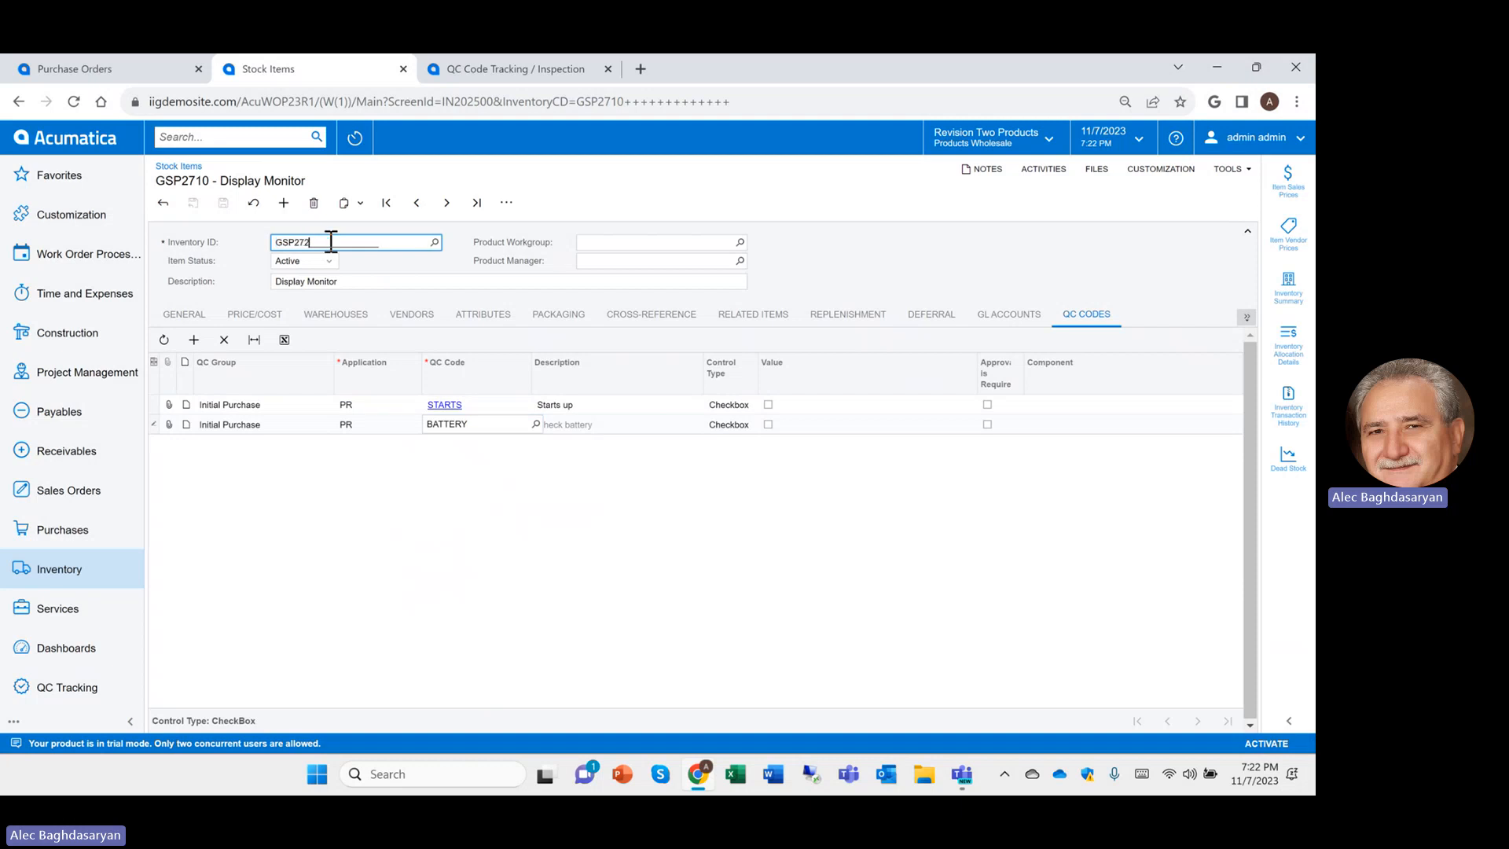
{"action": "key", "text": "Tab"}
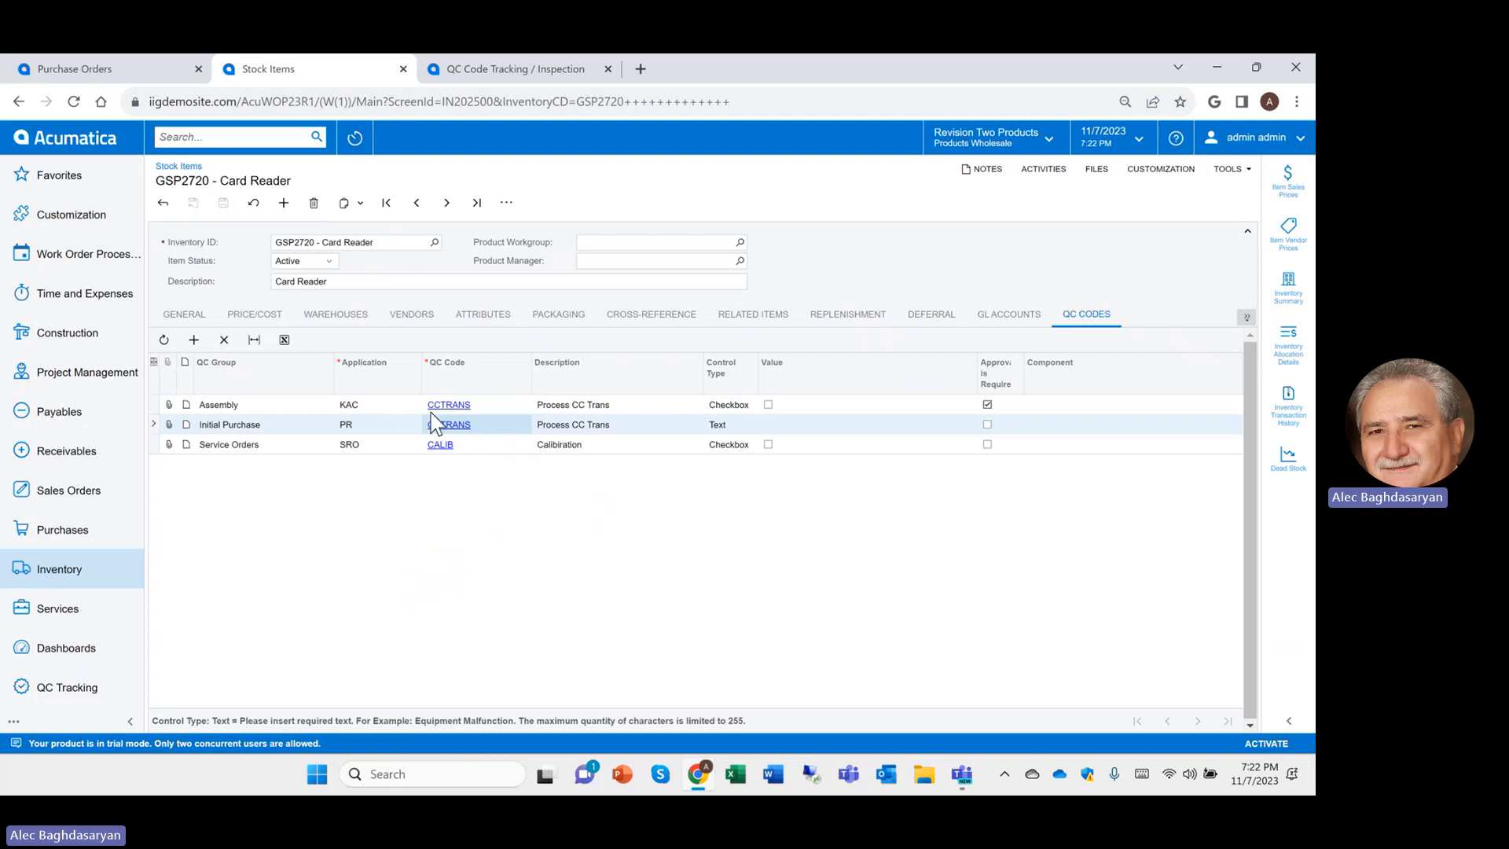
{"action": "left_click", "coordinate": [300, 240]}
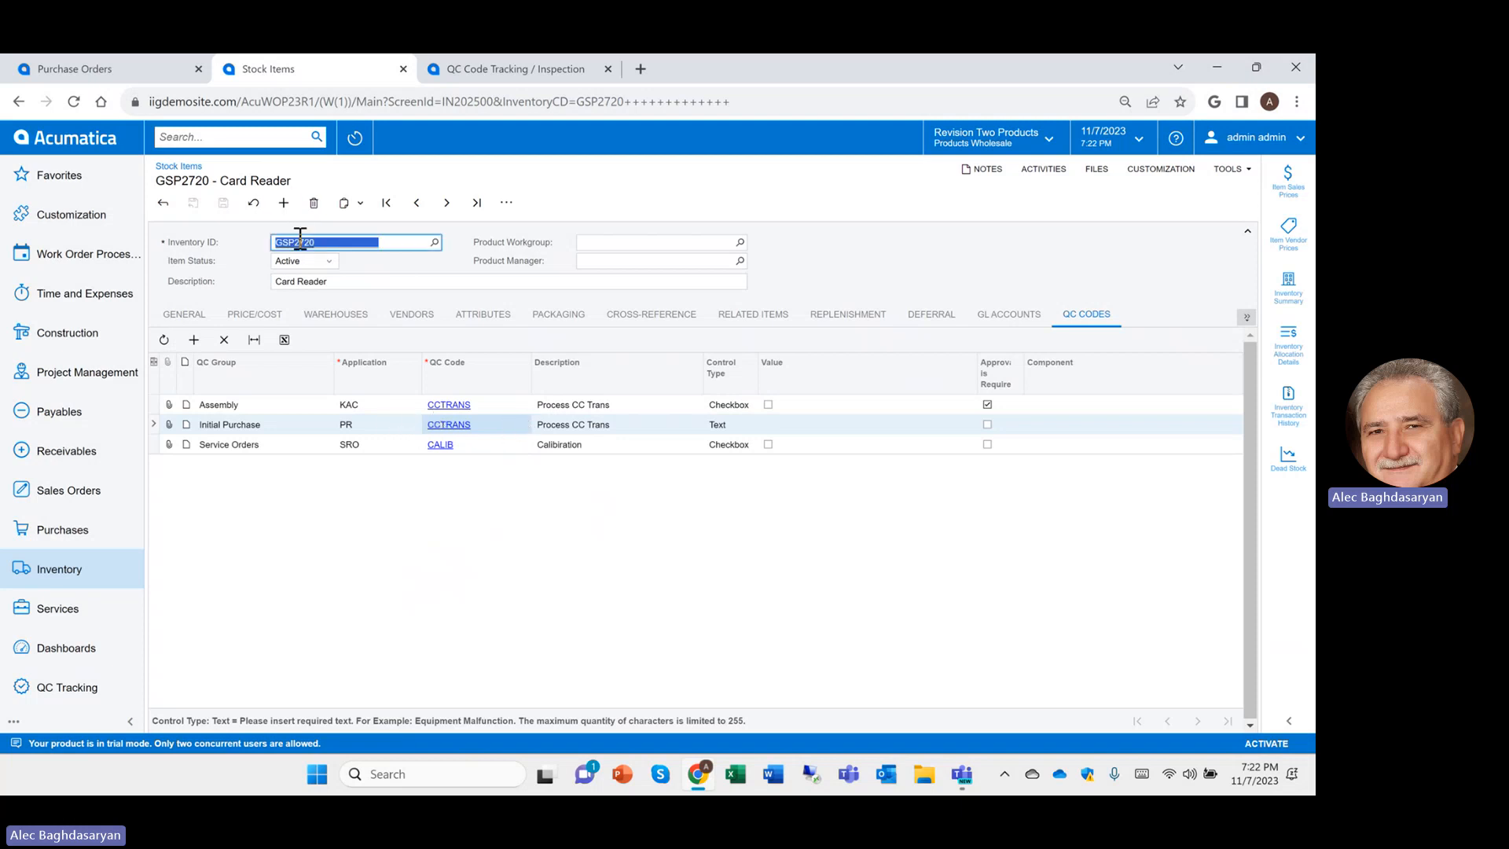
Load Motor GSP2440 and review its STARTS and BELTSHOSES checks, leaving control type Checkbox
{"action": "type", "text": "GSP2440"}
{"action": "key", "text": "Tab"}
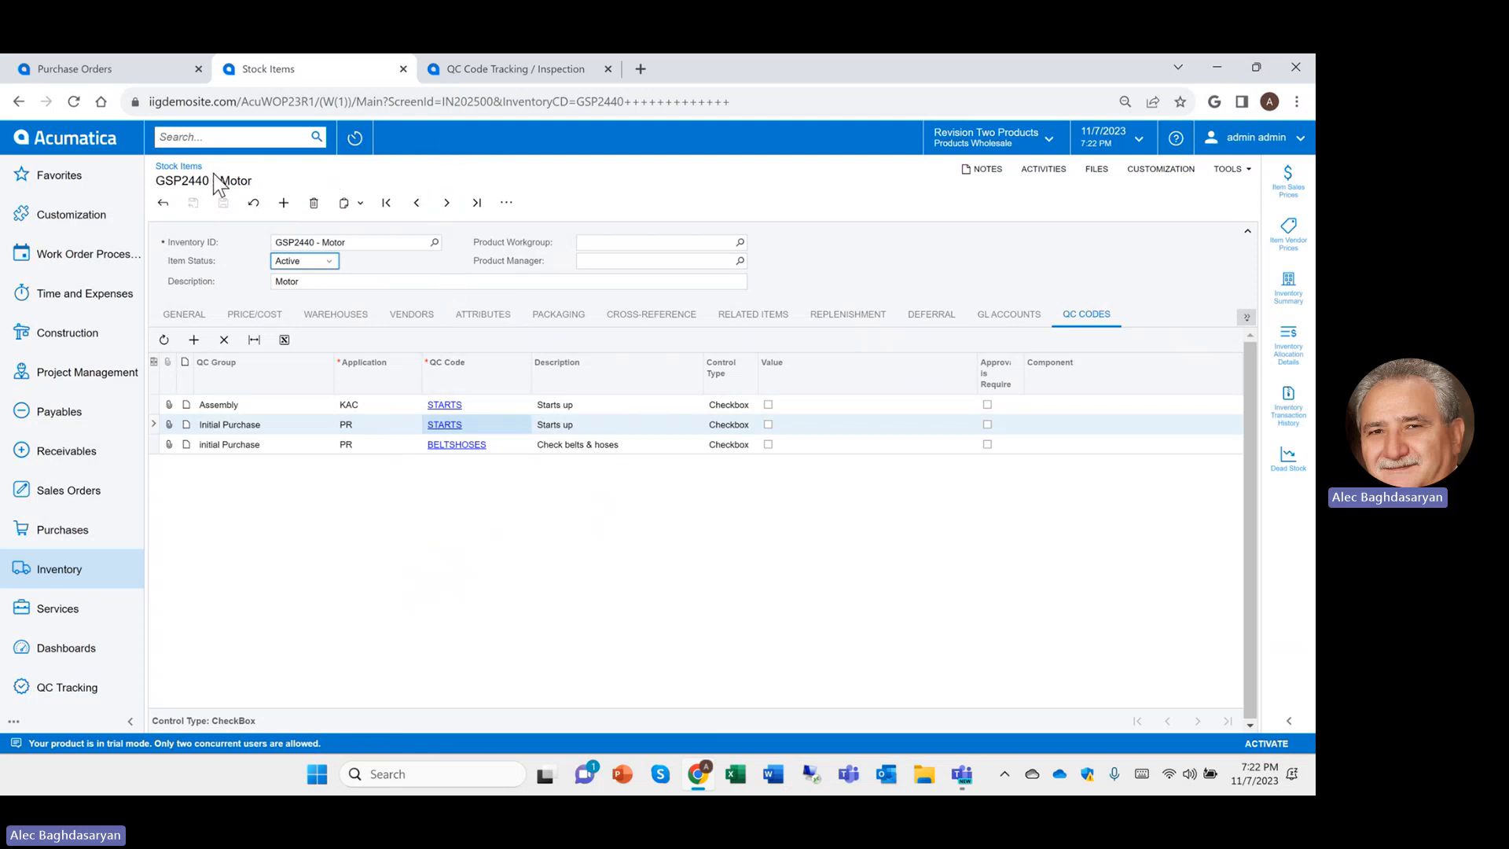
{"action": "left_click", "coordinate": [186, 411]}
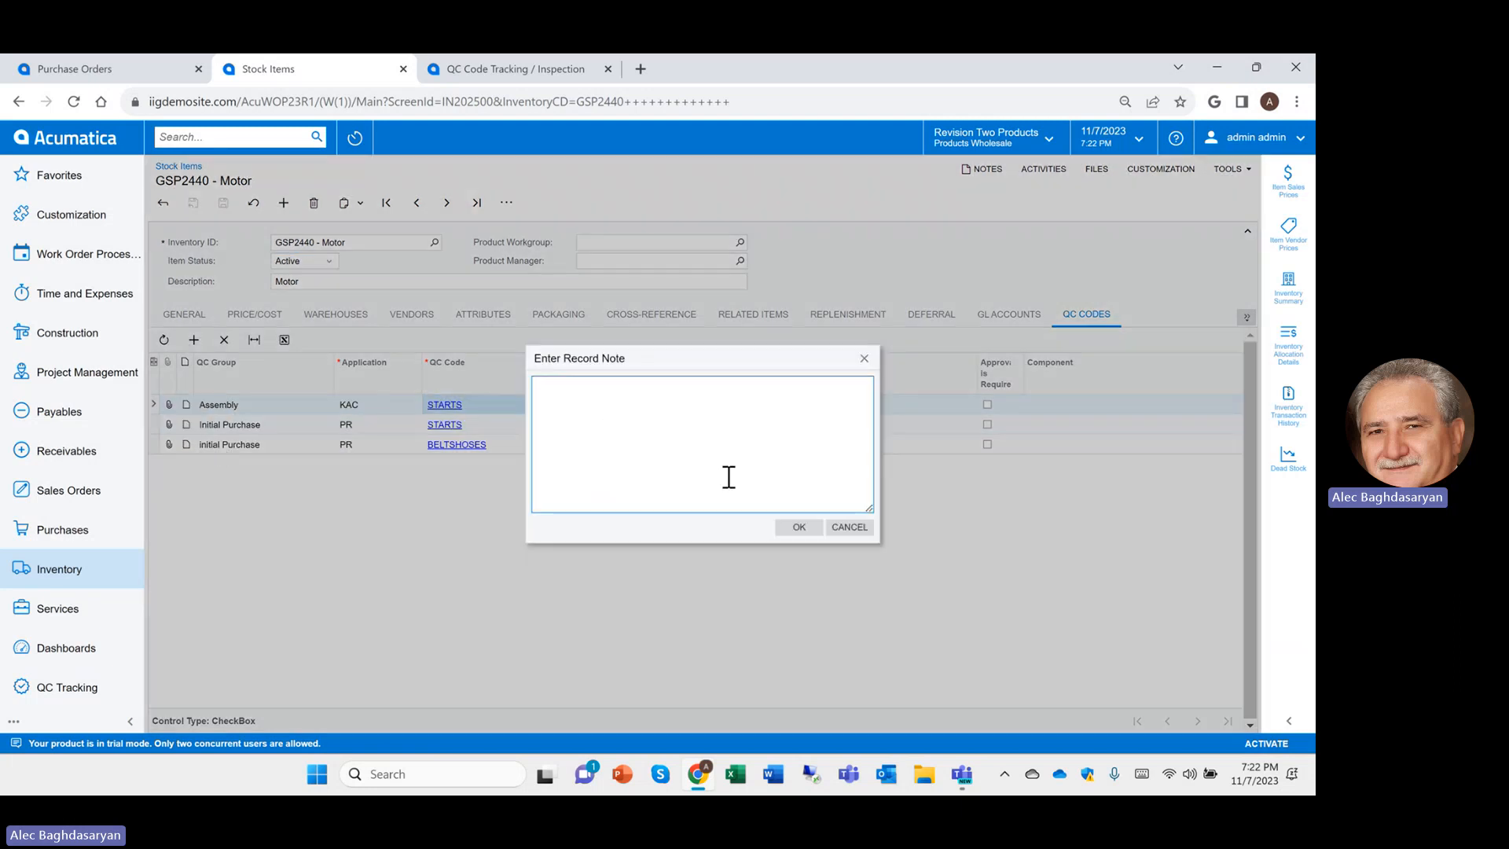
{"action": "left_click", "coordinate": [849, 528]}
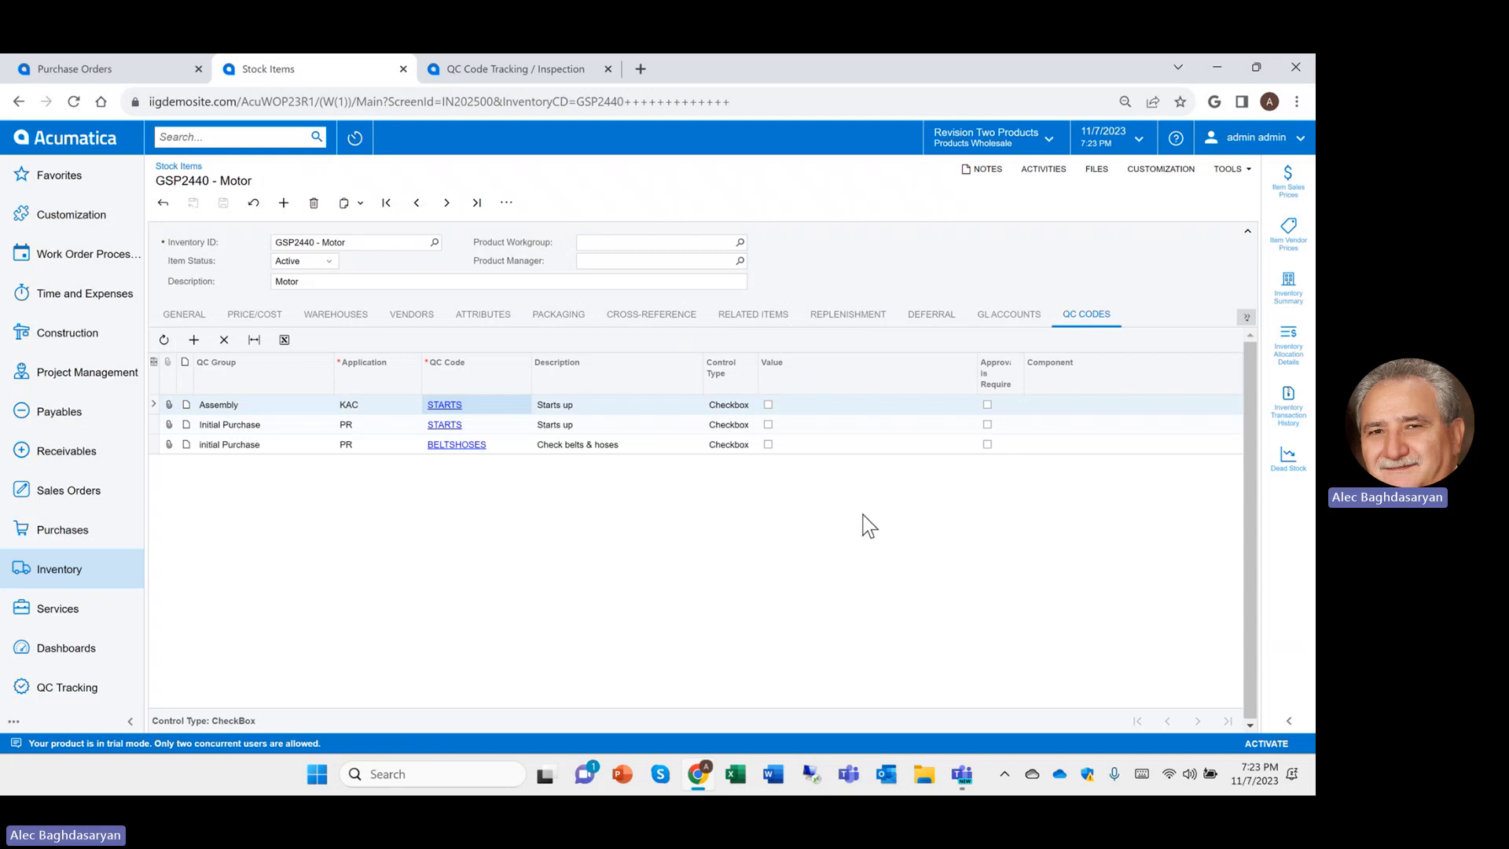
{"action": "left_click", "coordinate": [734, 424]}
{"action": "left_click", "coordinate": [760, 425]}
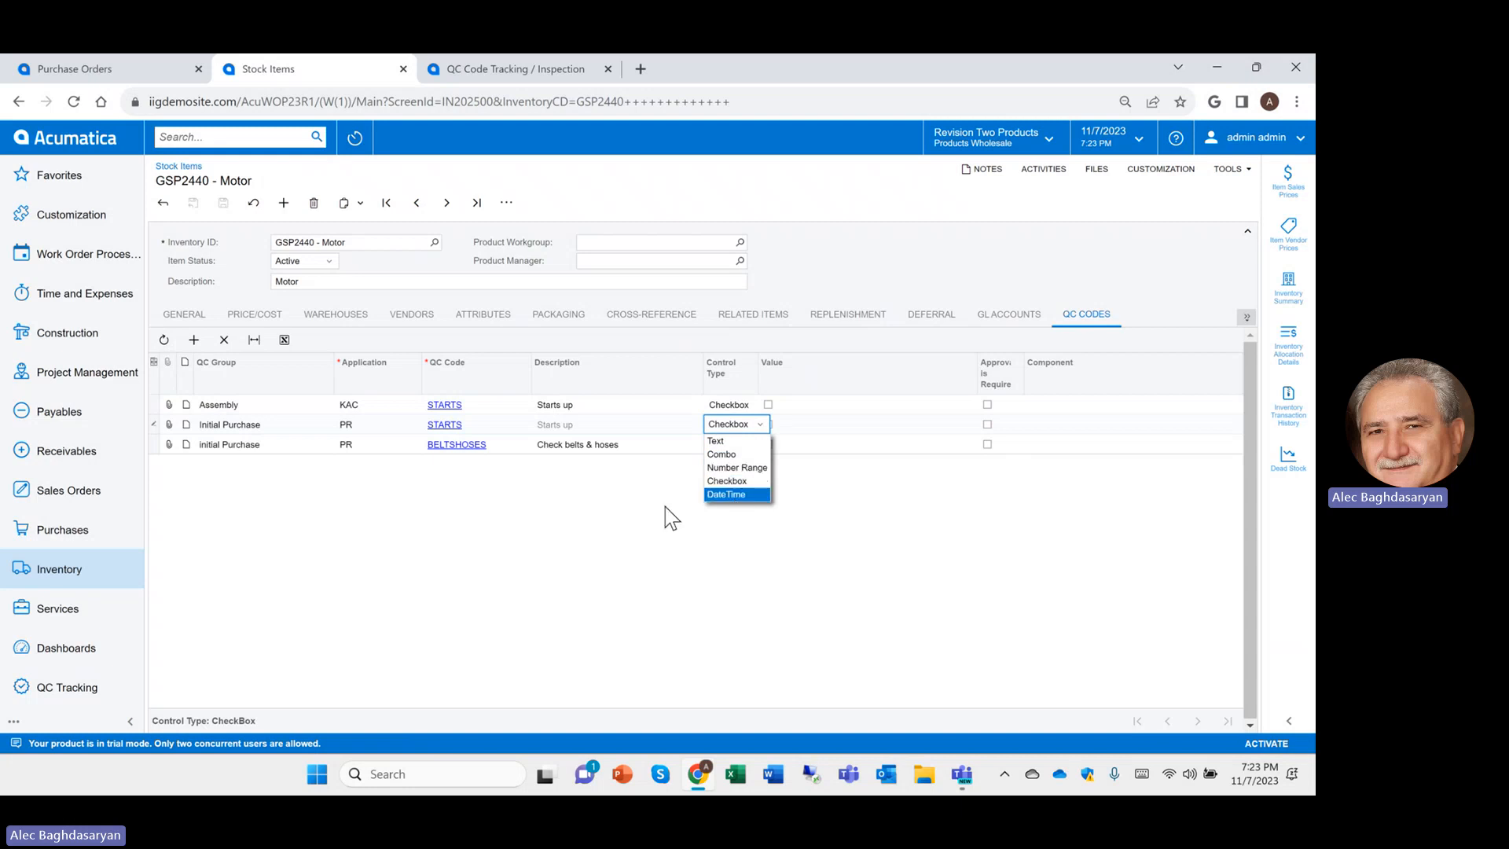
{"action": "left_click", "coordinate": [602, 517]}
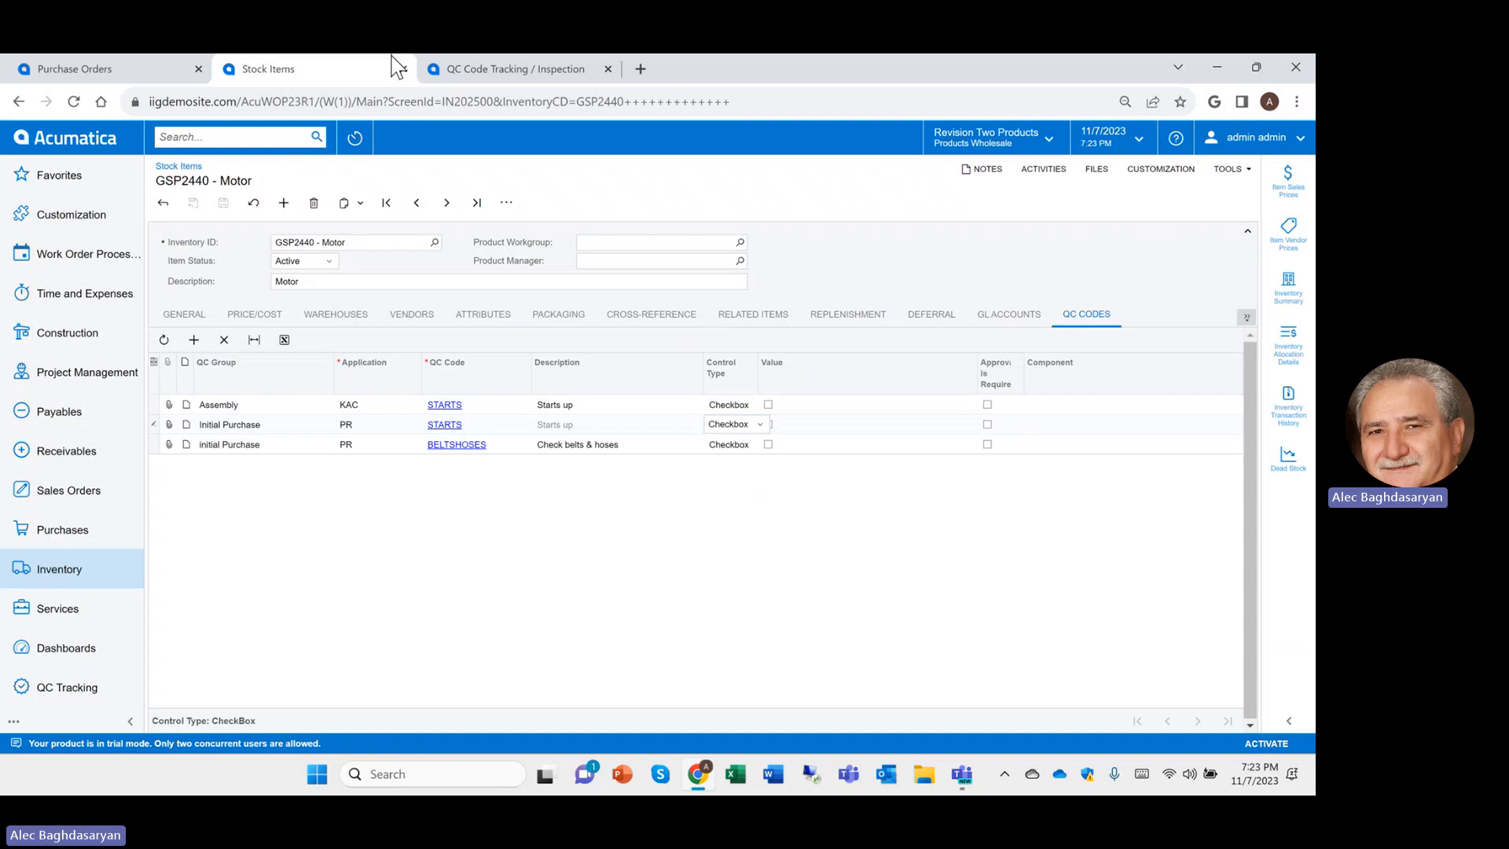
Close the Stock Items page and start a new purchase order
{"action": "left_click", "coordinate": [485, 70]}
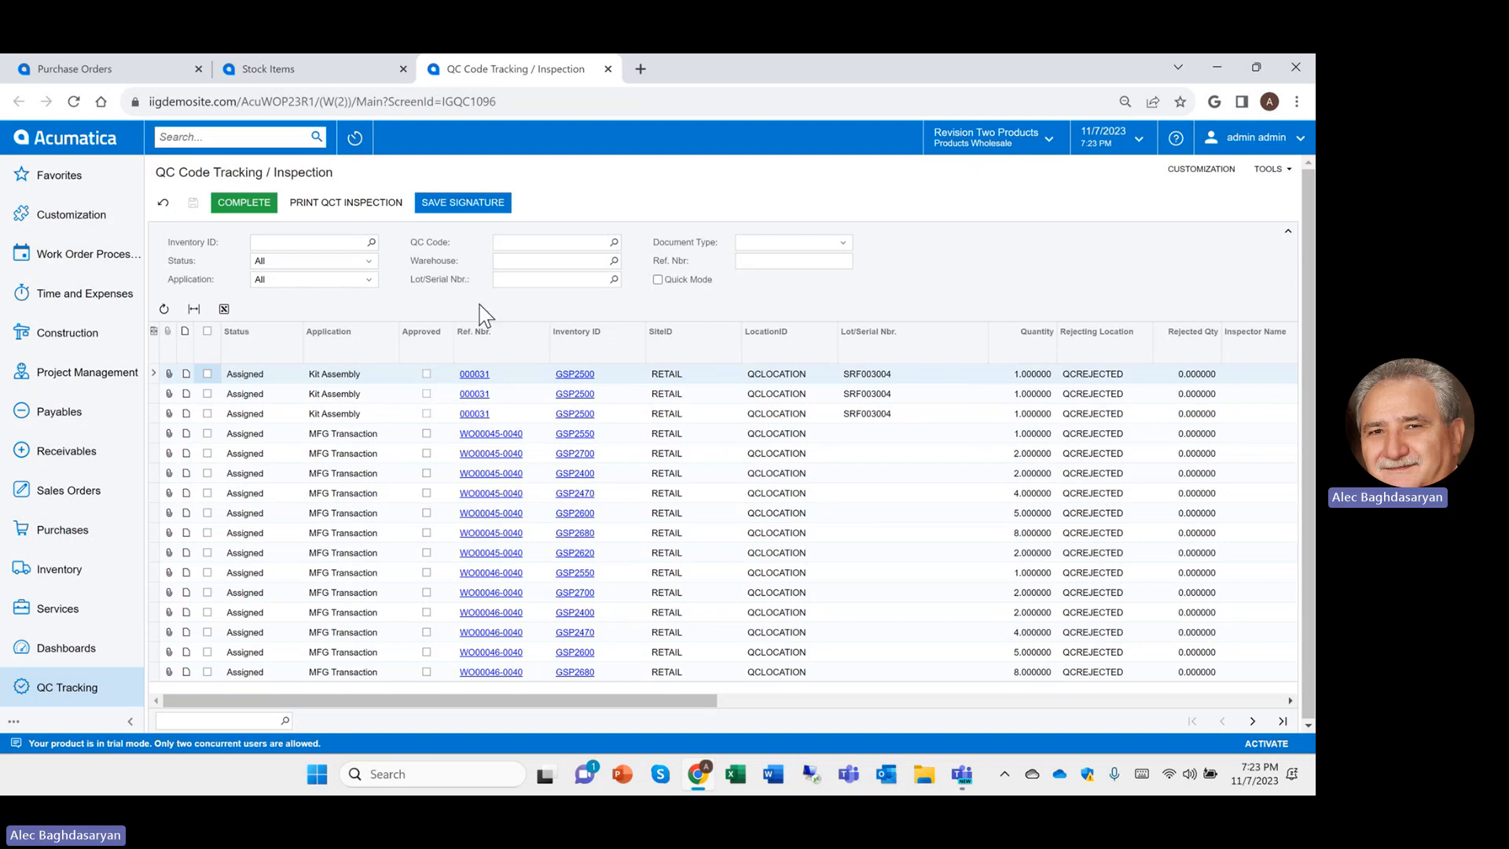
{"action": "left_click", "coordinate": [404, 69]}
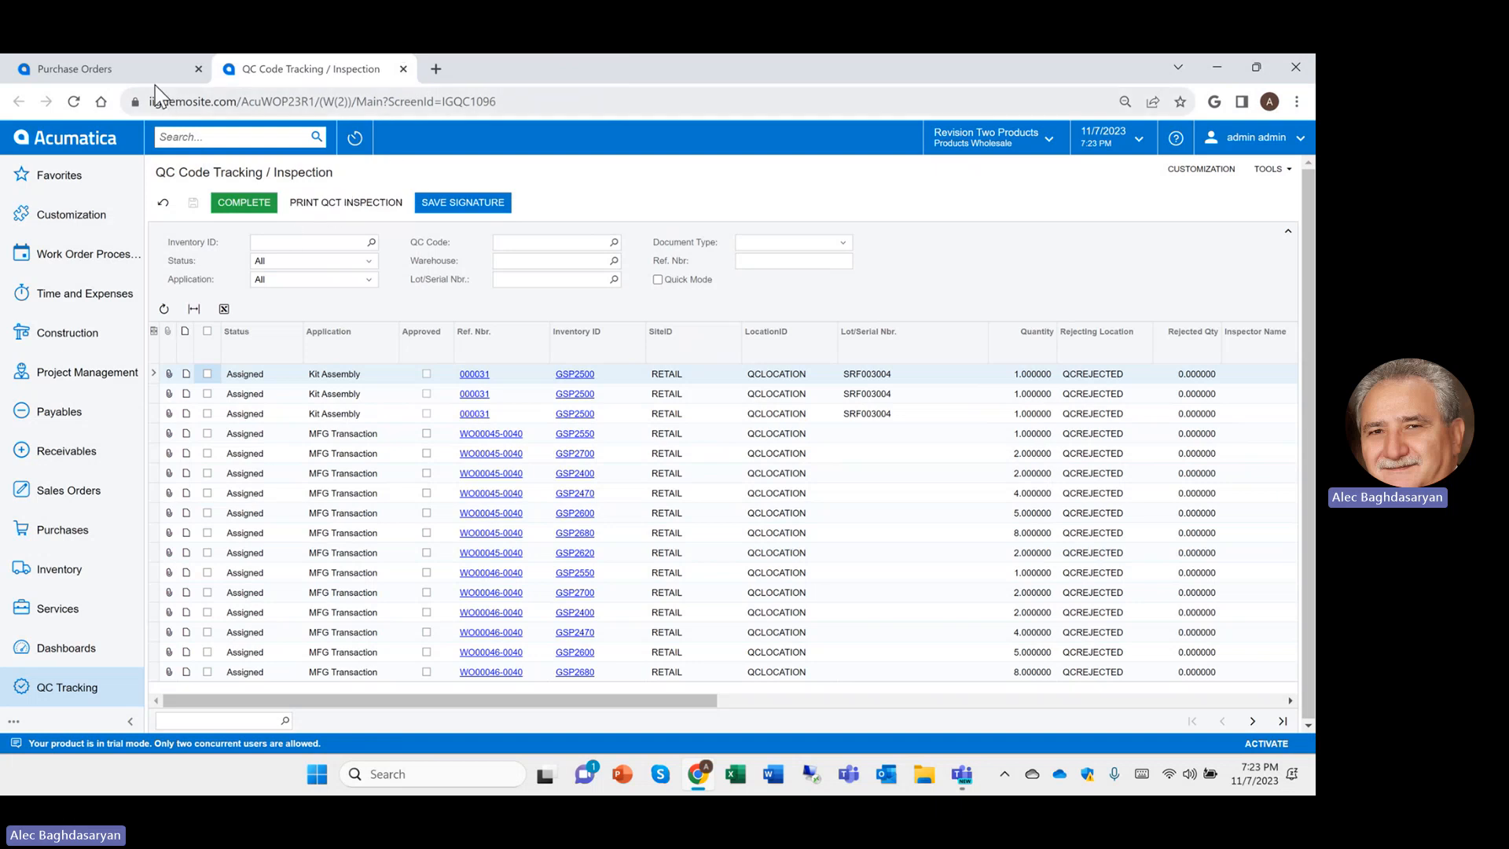
{"action": "left_click", "coordinate": [145, 70]}
{"action": "left_click", "coordinate": [223, 203]}
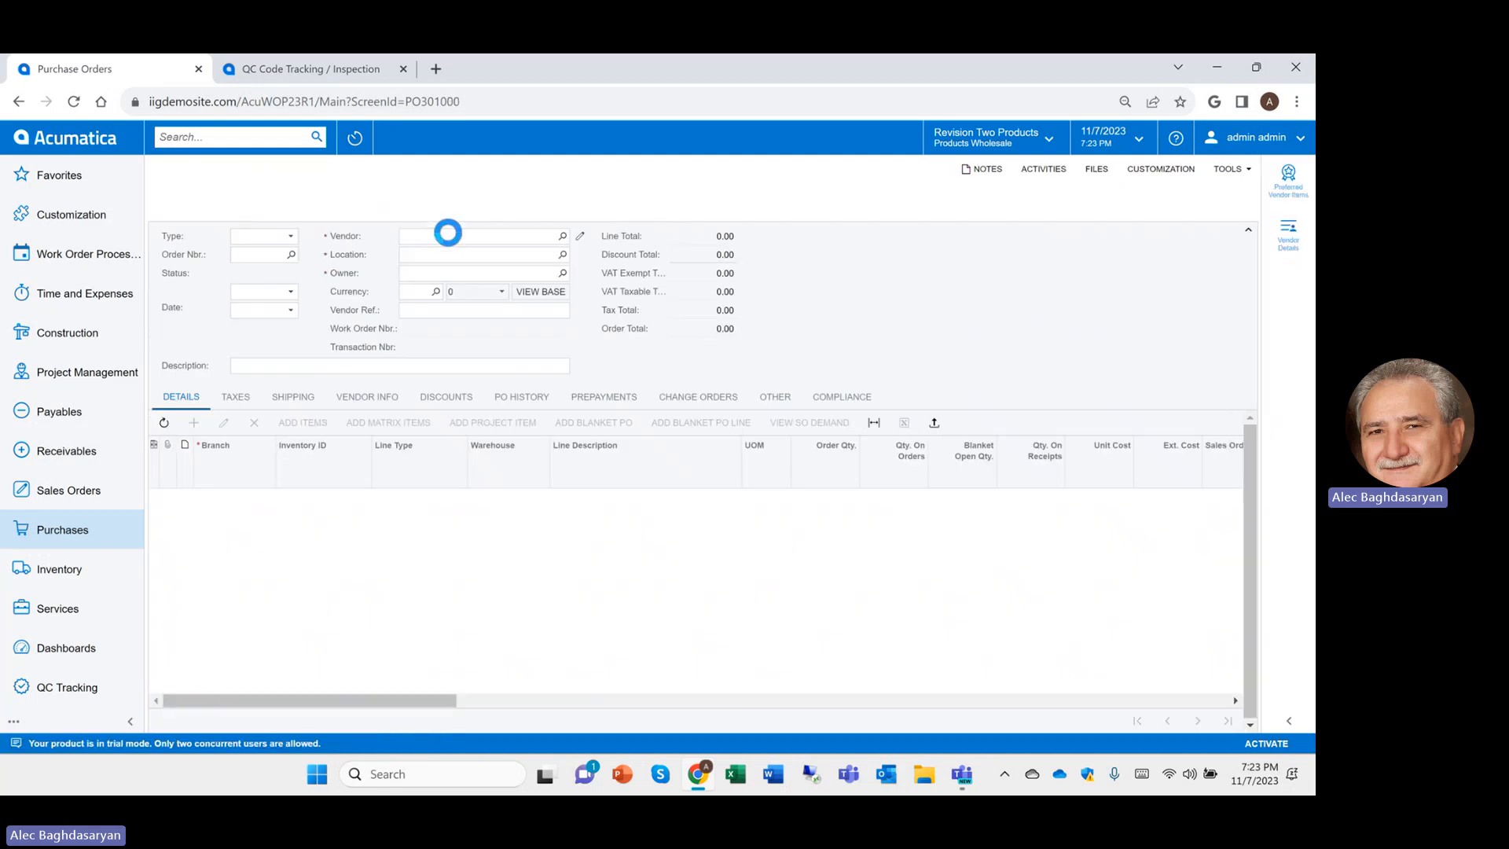
Choose the order's vendor and start a first detail line
{"action": "left_click", "coordinate": [447, 233]}
{"action": "type", "text": "vend"}
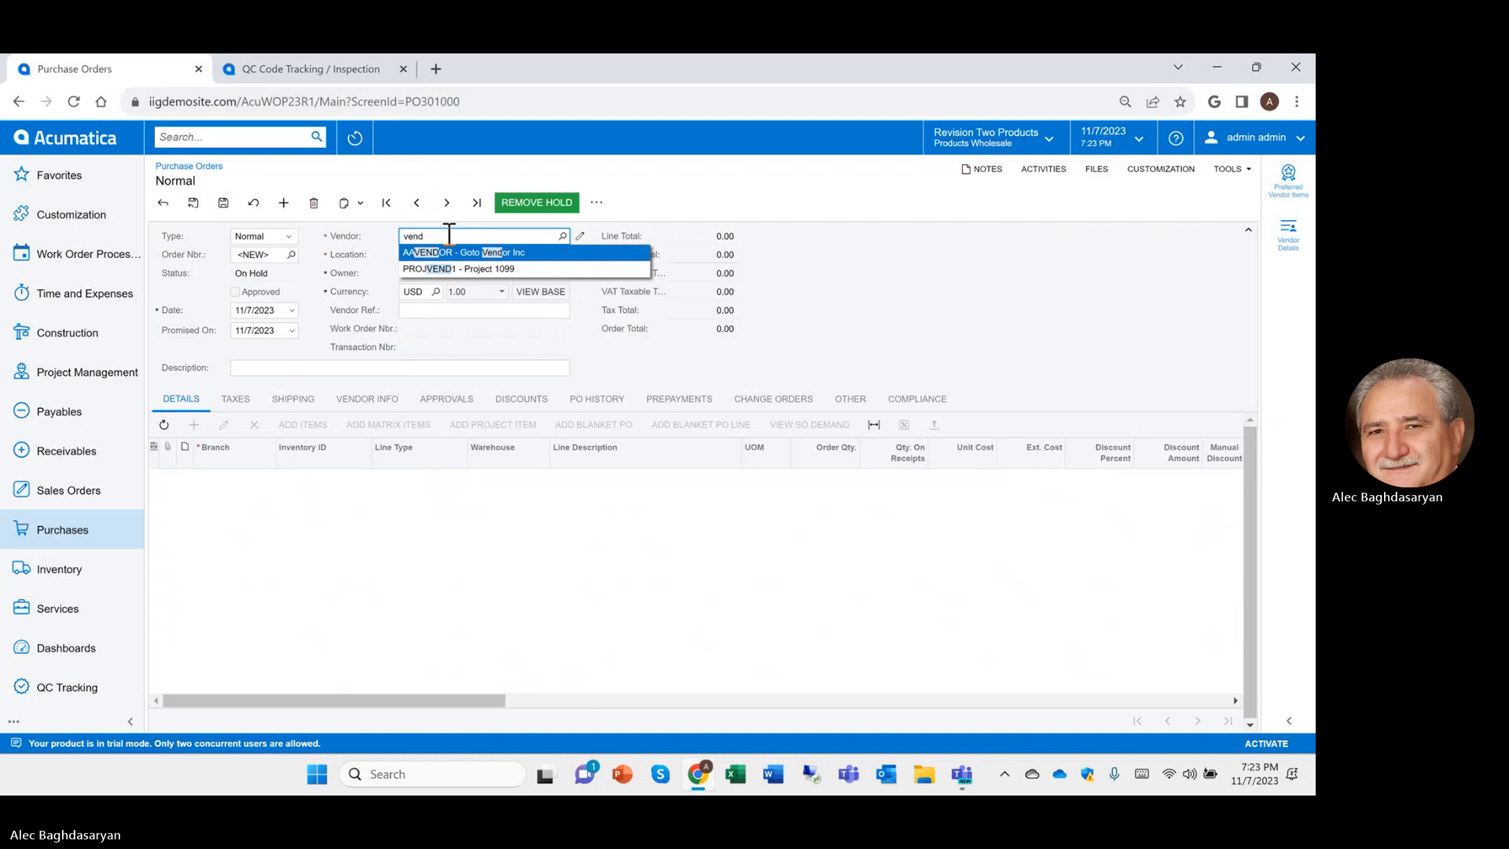
{"action": "key", "text": "Return"}
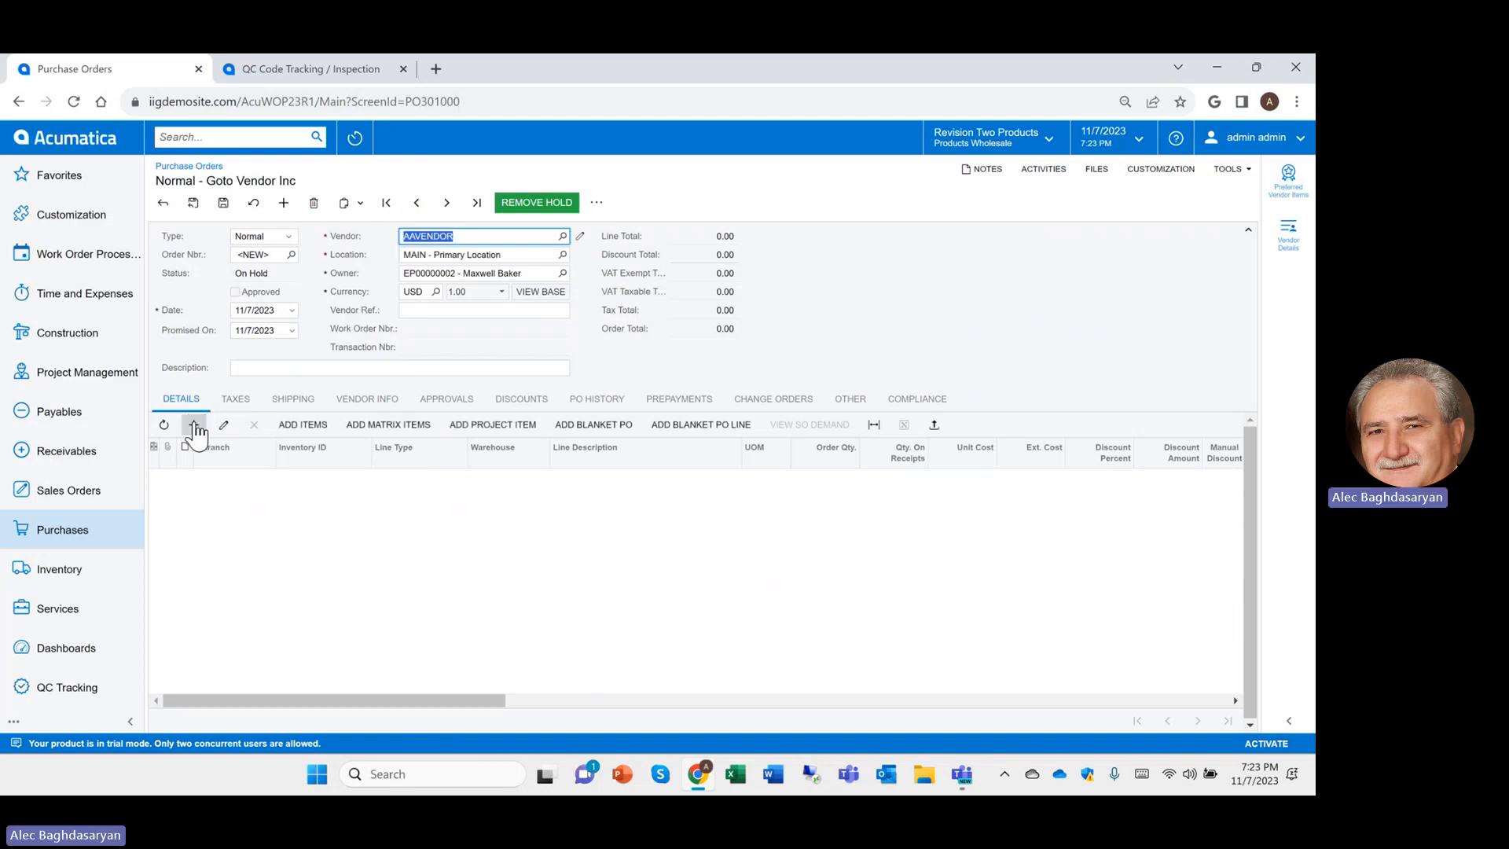
{"action": "left_click", "coordinate": [195, 424]}
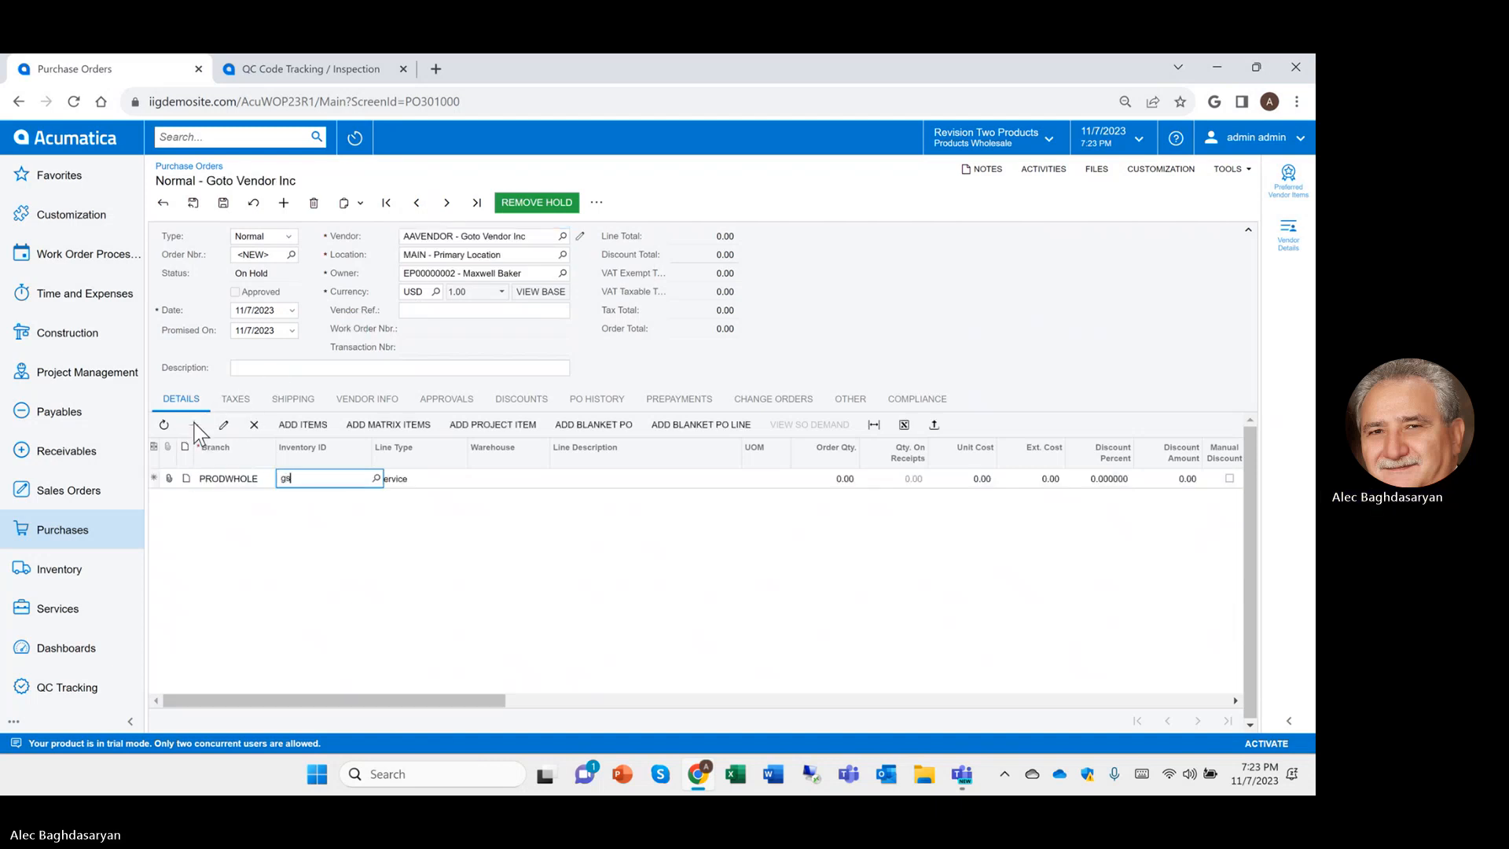
{"action": "type", "text": "gsp2400"}
{"action": "key", "text": "Tab"}
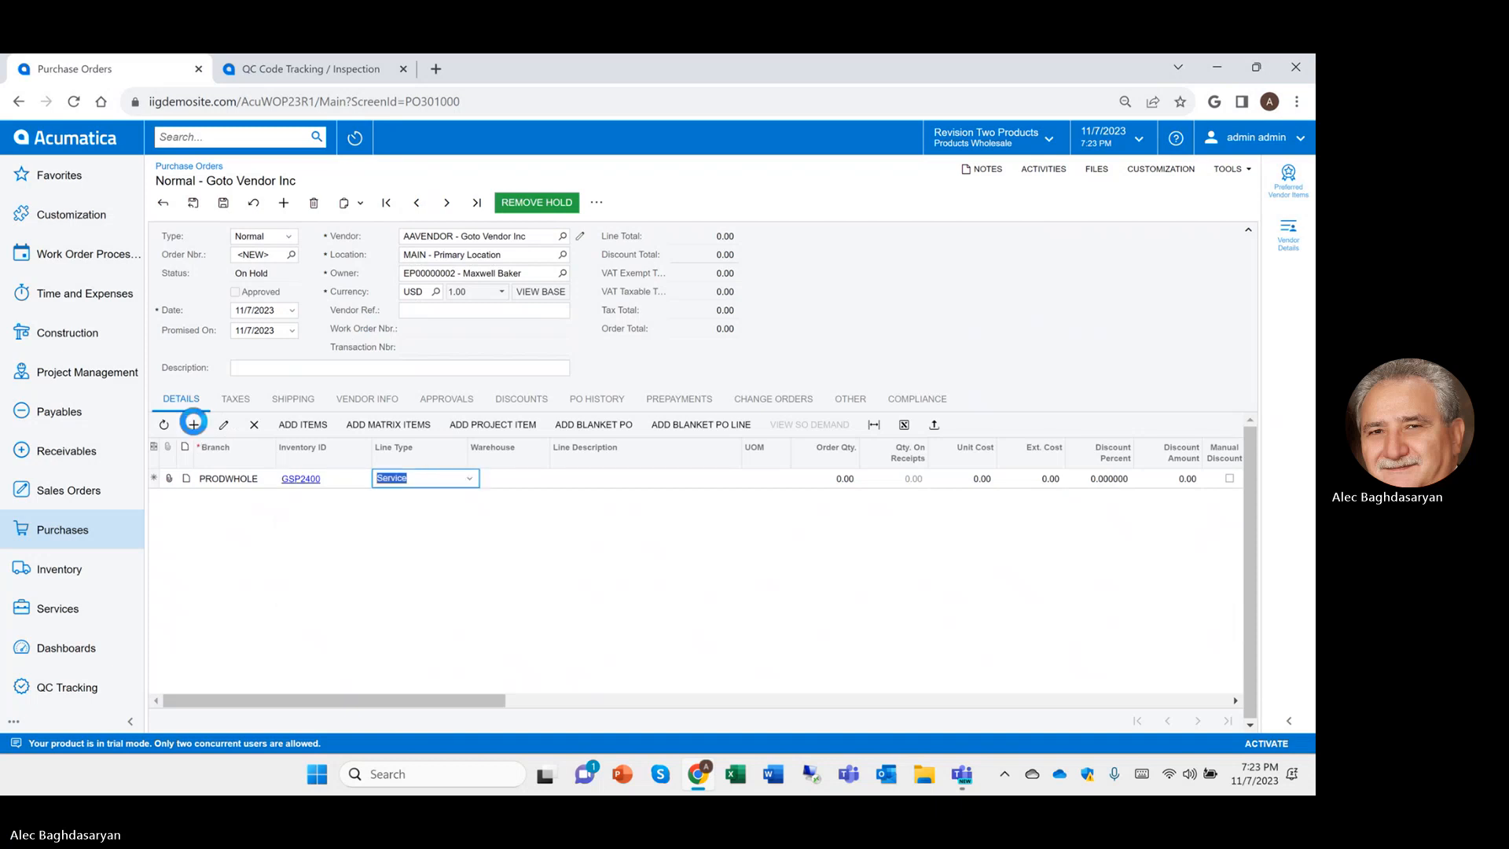
{"action": "key", "text": "Tab"}
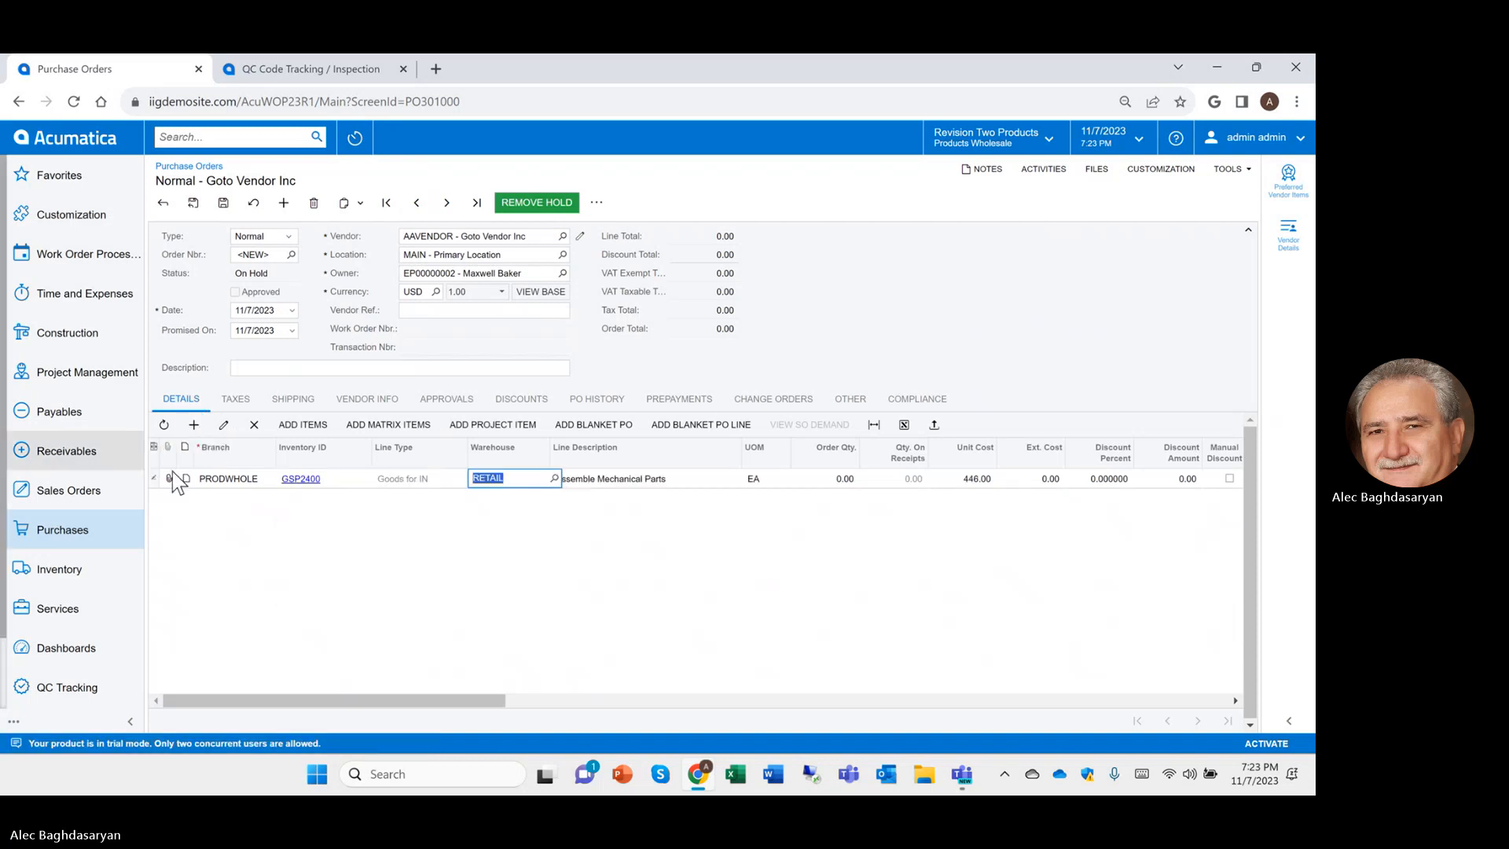
{"action": "left_click", "coordinate": [298, 479]}
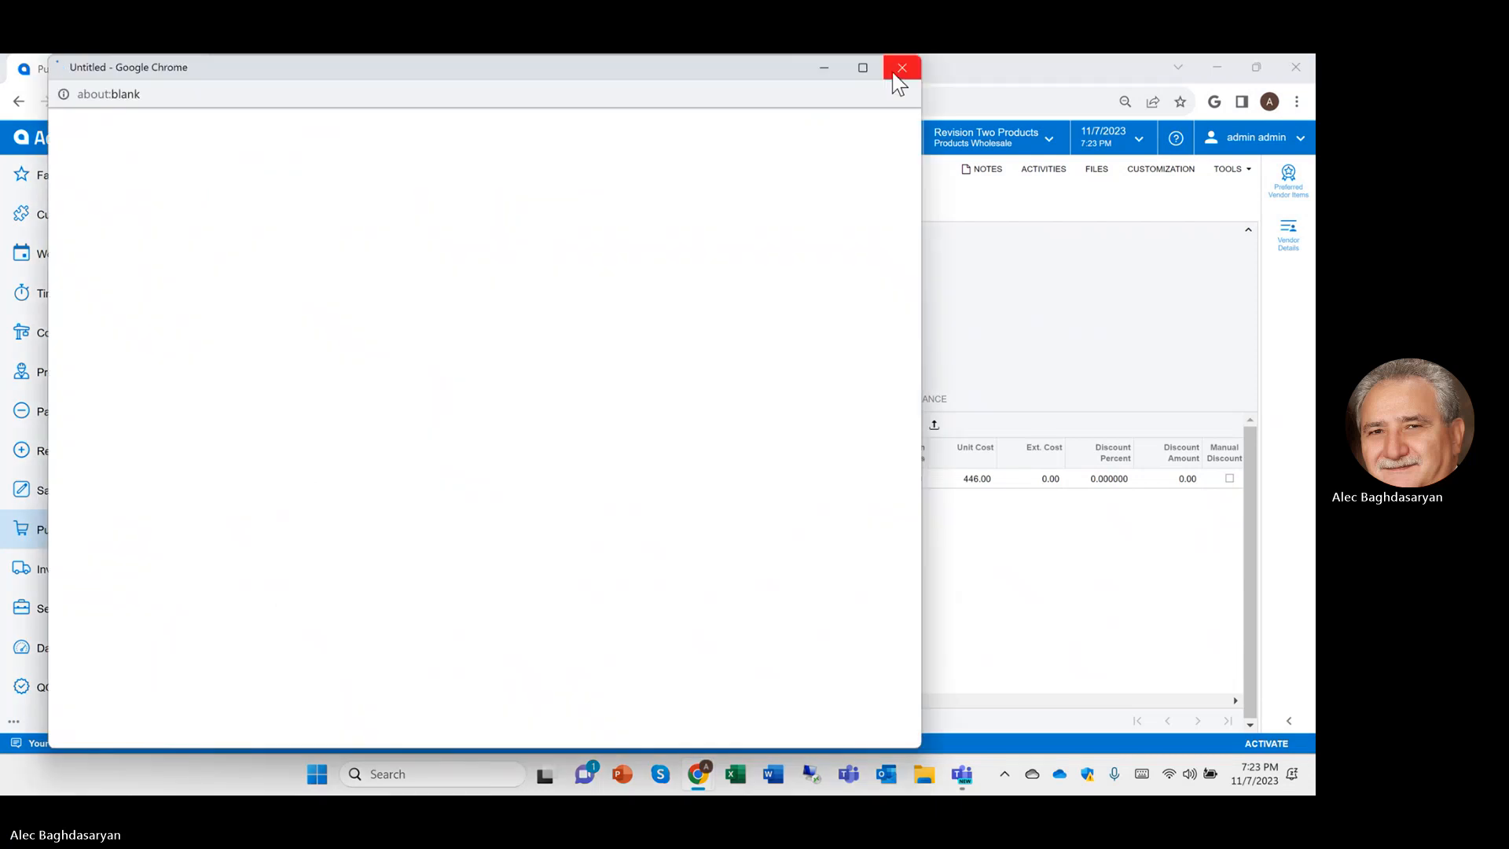
{"action": "left_click", "coordinate": [901, 68]}
{"action": "left_click", "coordinate": [296, 478]}
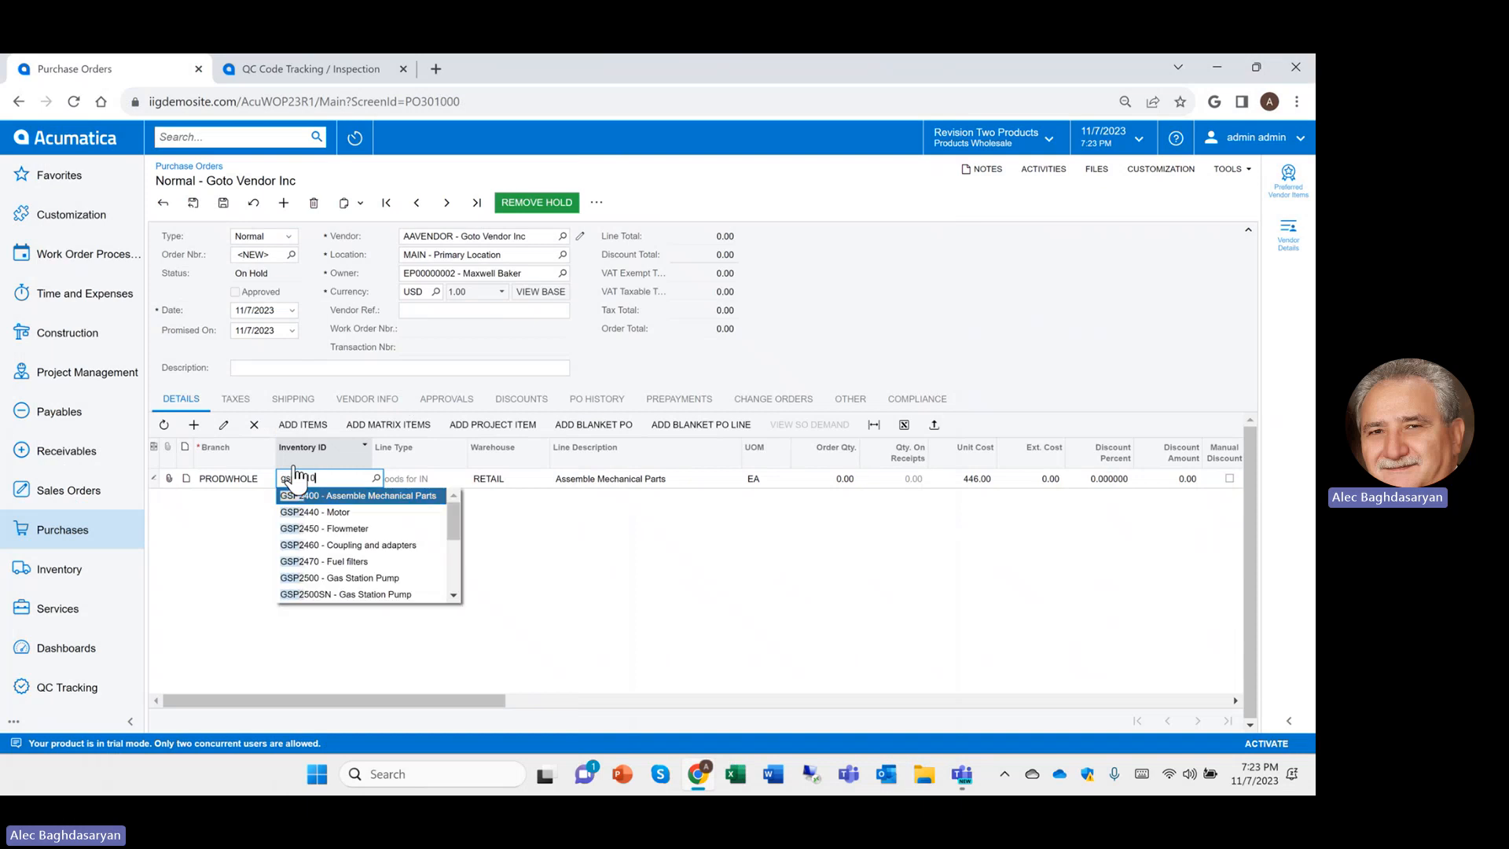
Enter Display Monitor GSP2710 with quantity 3 on the first line
{"action": "type", "text": "gsp2710"}
{"action": "key", "text": "Tab"}
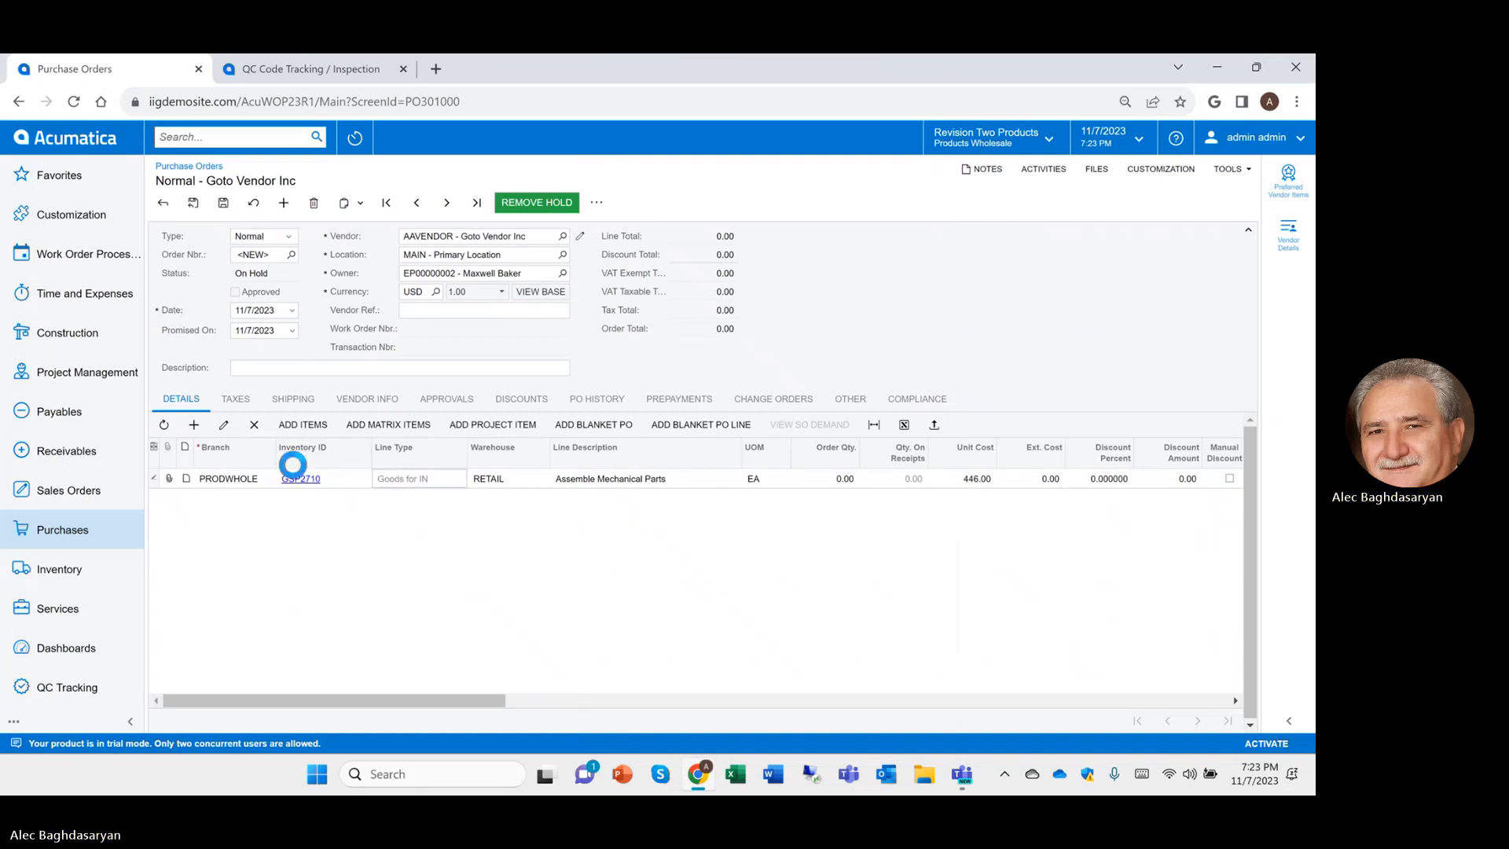
{"action": "key", "text": "Tab"}
{"action": "key", "text": "Tab"}
{"action": "key", "text": "Tab"}
{"action": "key", "text": "Tab"}
{"action": "type", "text": "3"}
{"action": "key", "text": "Insert"}
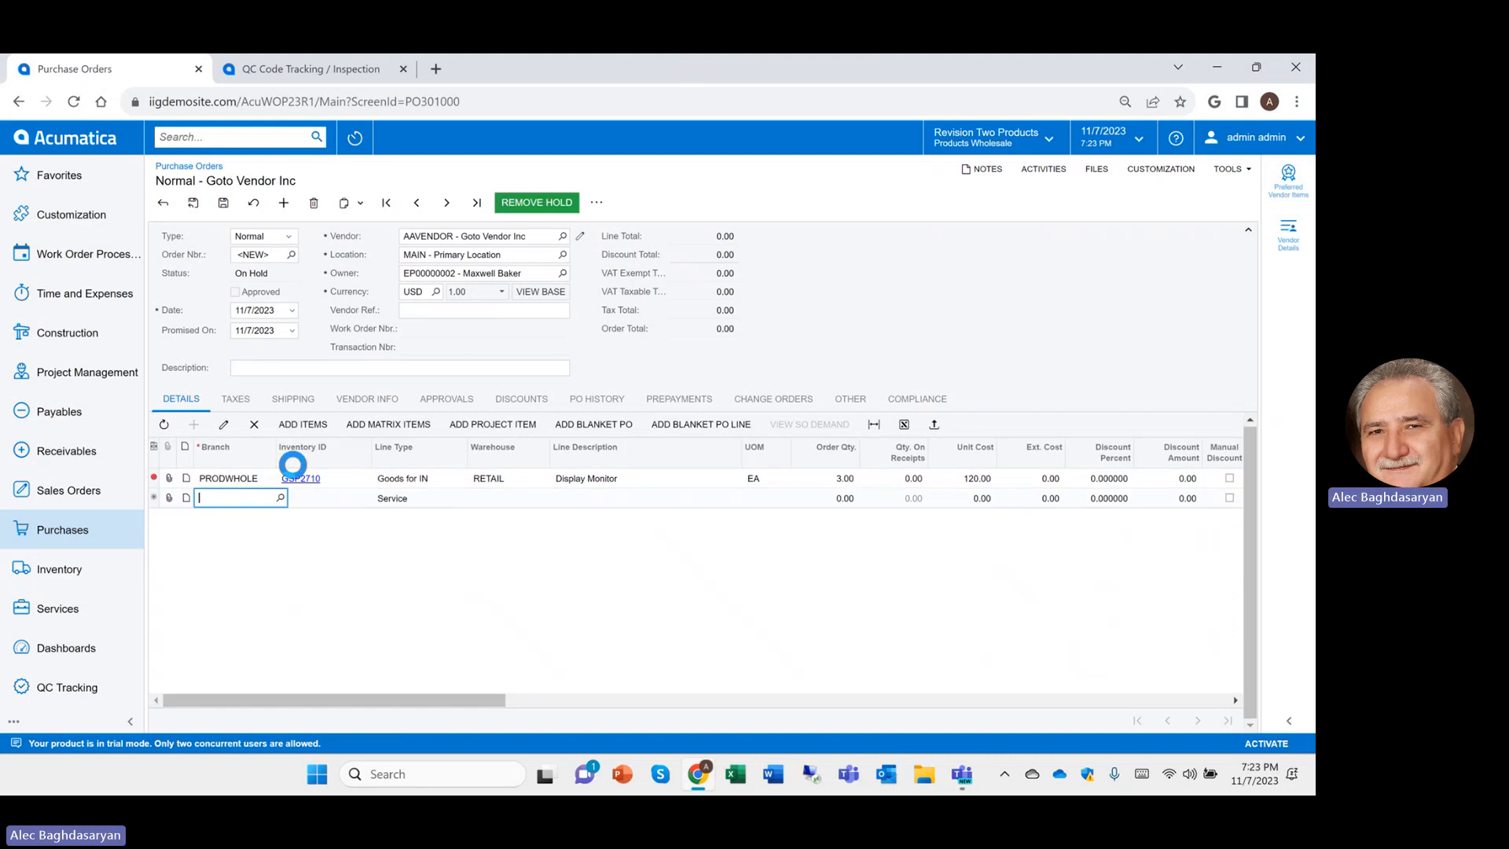
Add a Card Reader GSP2720 line with quantity 4
{"action": "key", "text": "Tab"}
{"action": "type", "text": "gsp2720"}
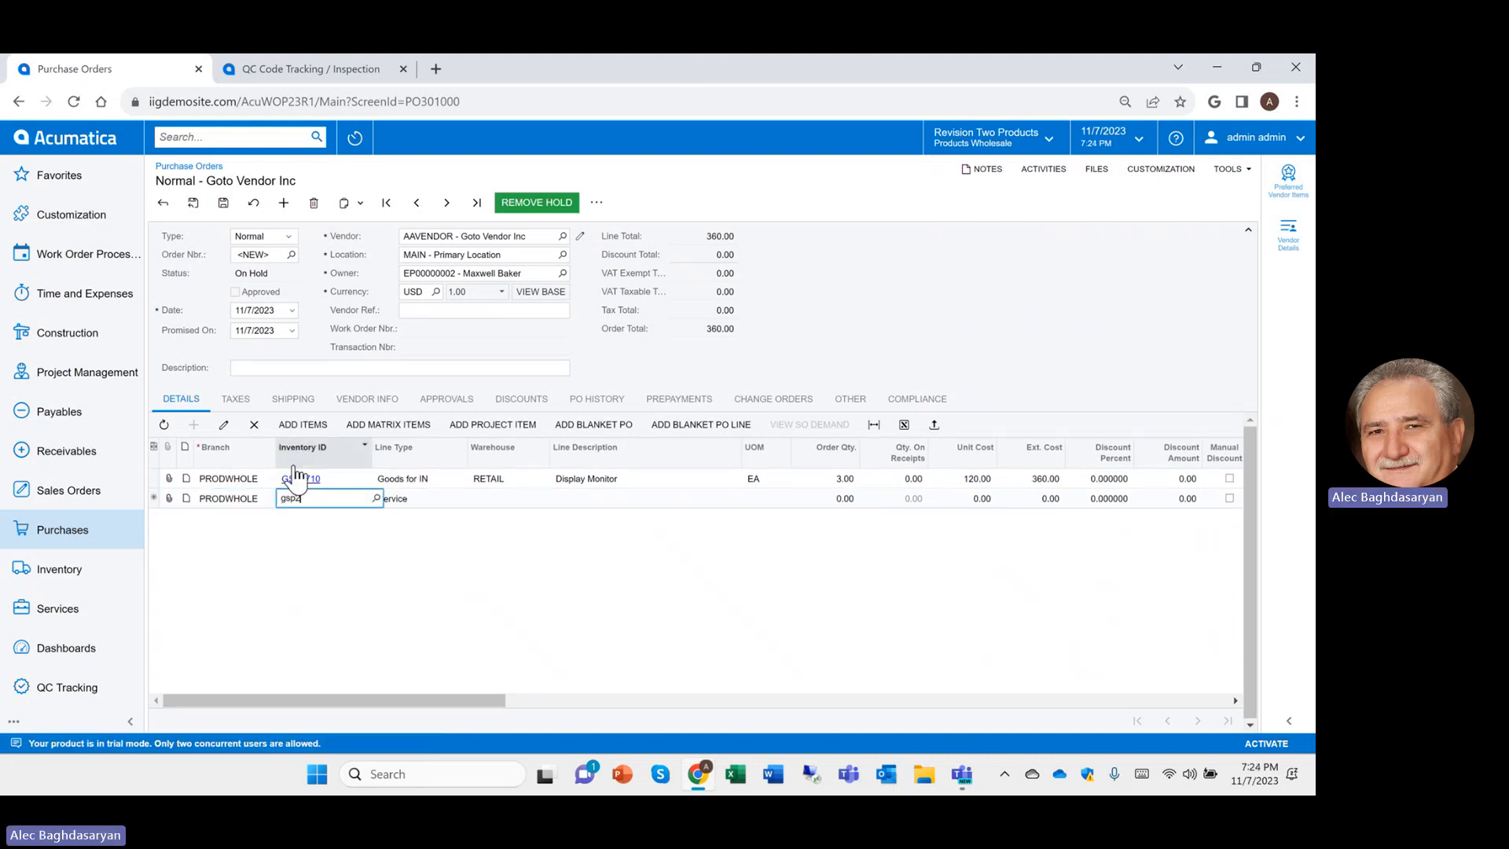
{"action": "key", "text": "Tab"}
{"action": "key", "text": "Tab"}
{"action": "key", "text": "Tab"}
{"action": "key", "text": "Tab"}
{"action": "key", "text": "Tab"}
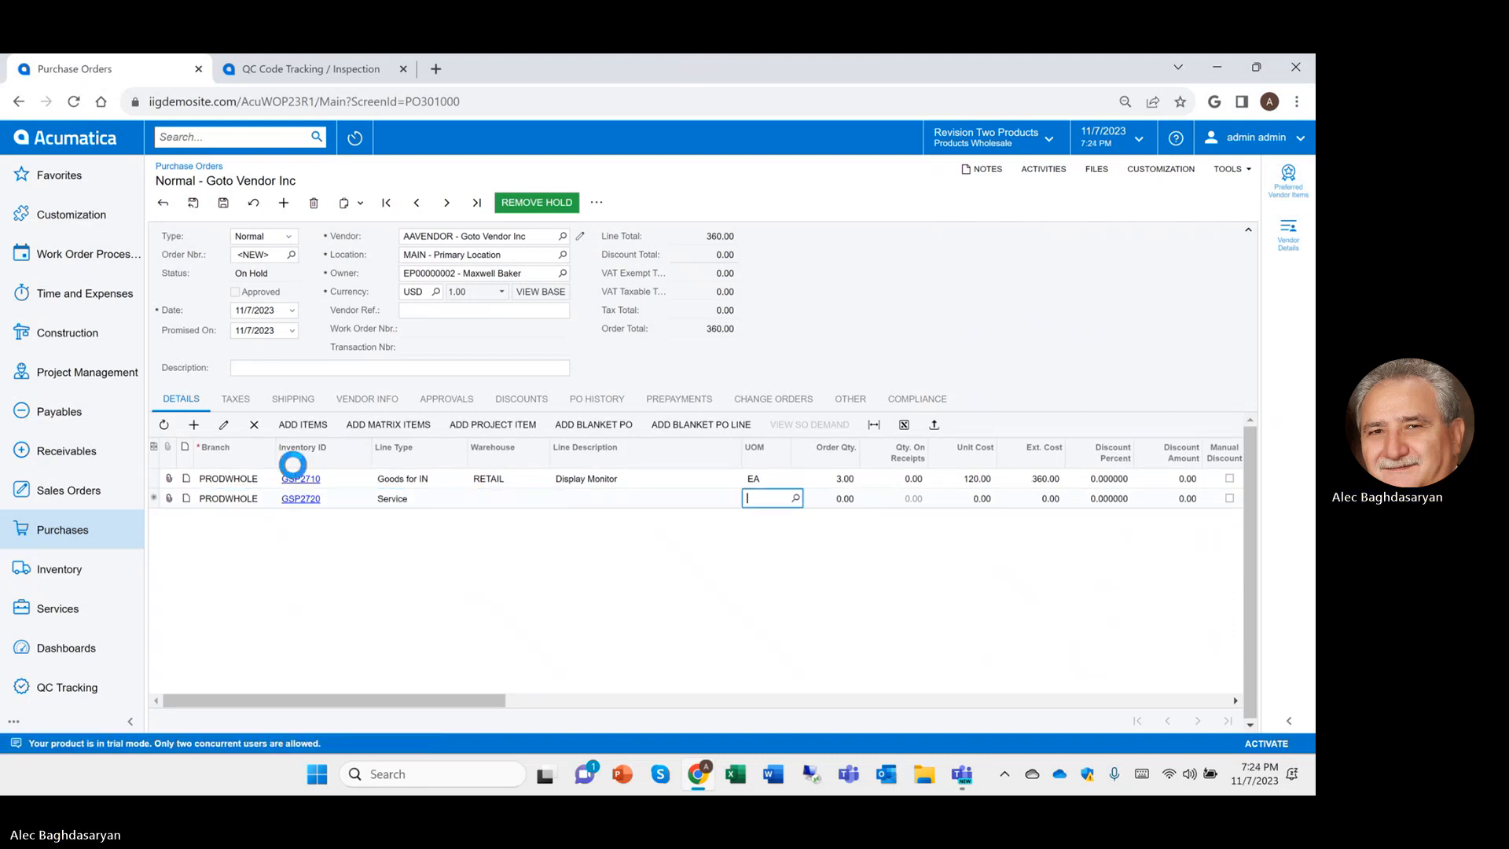
{"action": "type", "text": "4"}
{"action": "key", "text": "Insert"}
Add a Motor GSP2440 line with quantity 3
{"action": "key", "text": "Tab"}
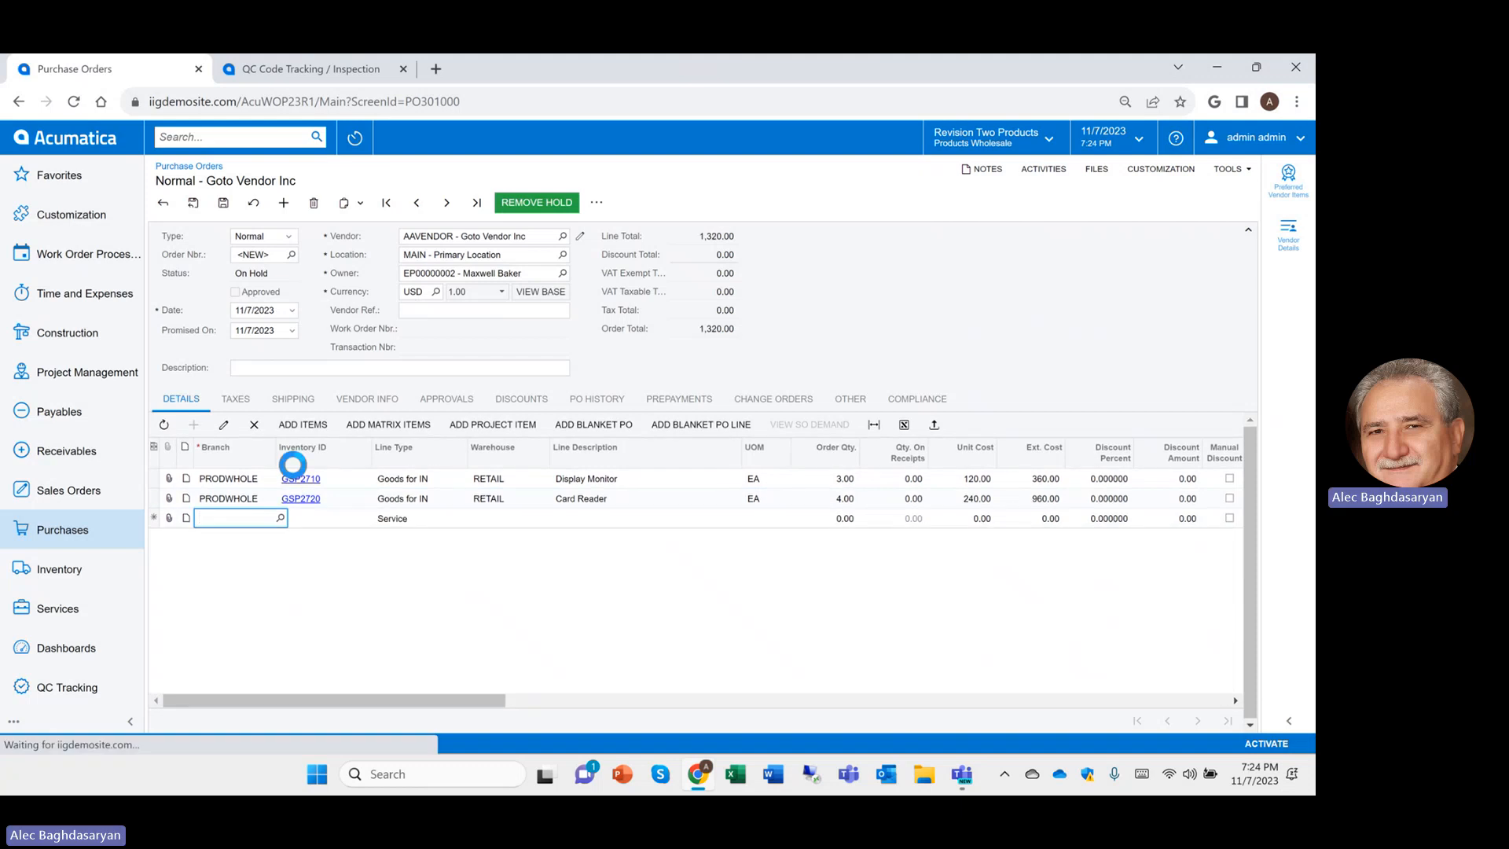
{"action": "type", "text": "gsp27"}
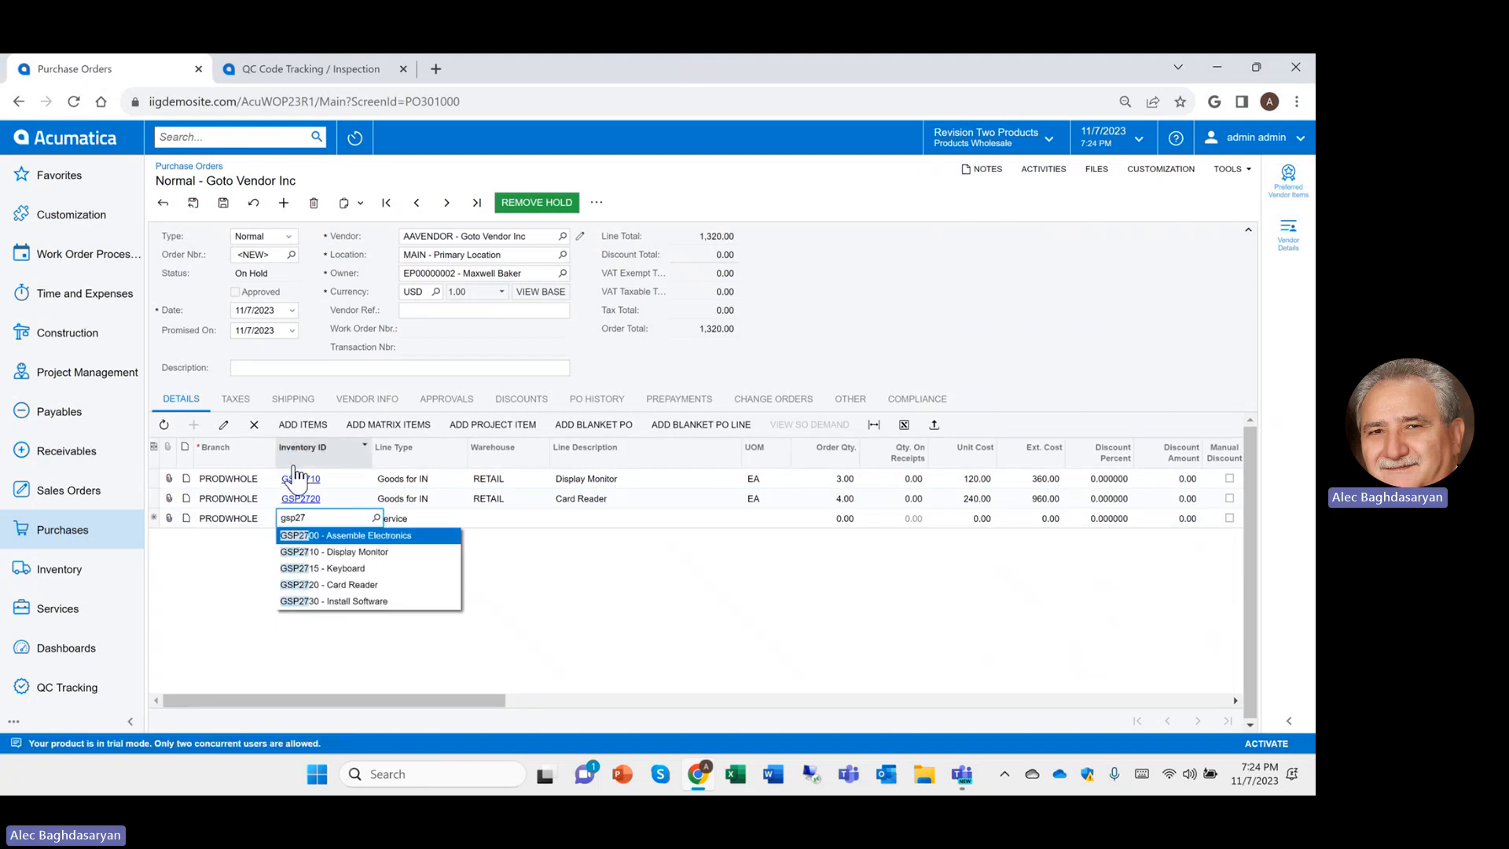
{"action": "key", "text": "BackSpace"}
{"action": "type", "text": "44"}
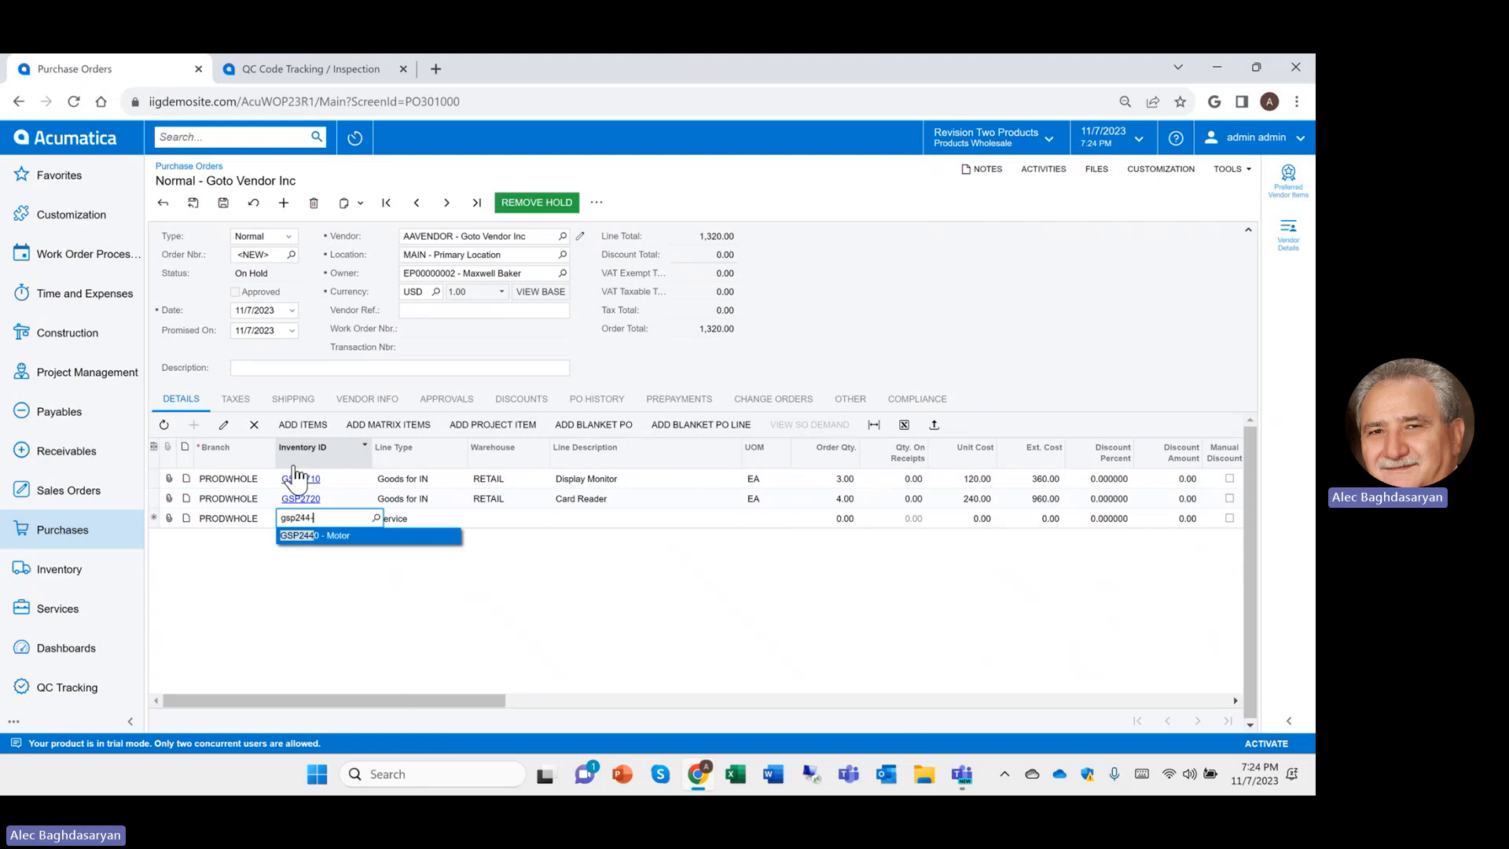
{"action": "type", "text": "-0"}
{"action": "key", "text": "Tab"}
{"action": "key", "text": "Tab"}
{"action": "key", "text": "Tab"}
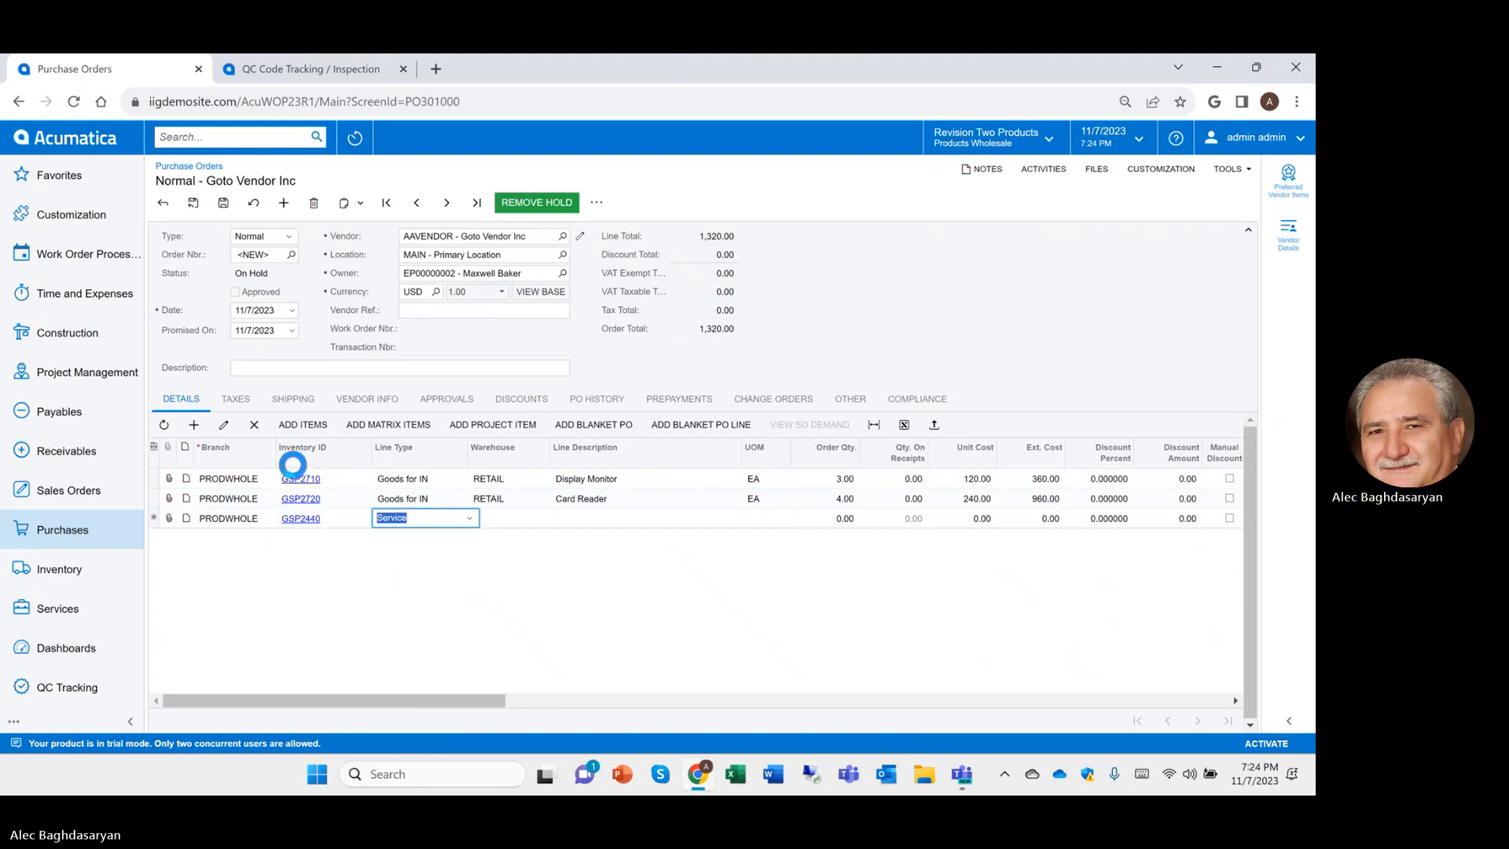
{"action": "type", "text": "3"}
{"action": "key", "text": "Tab"}
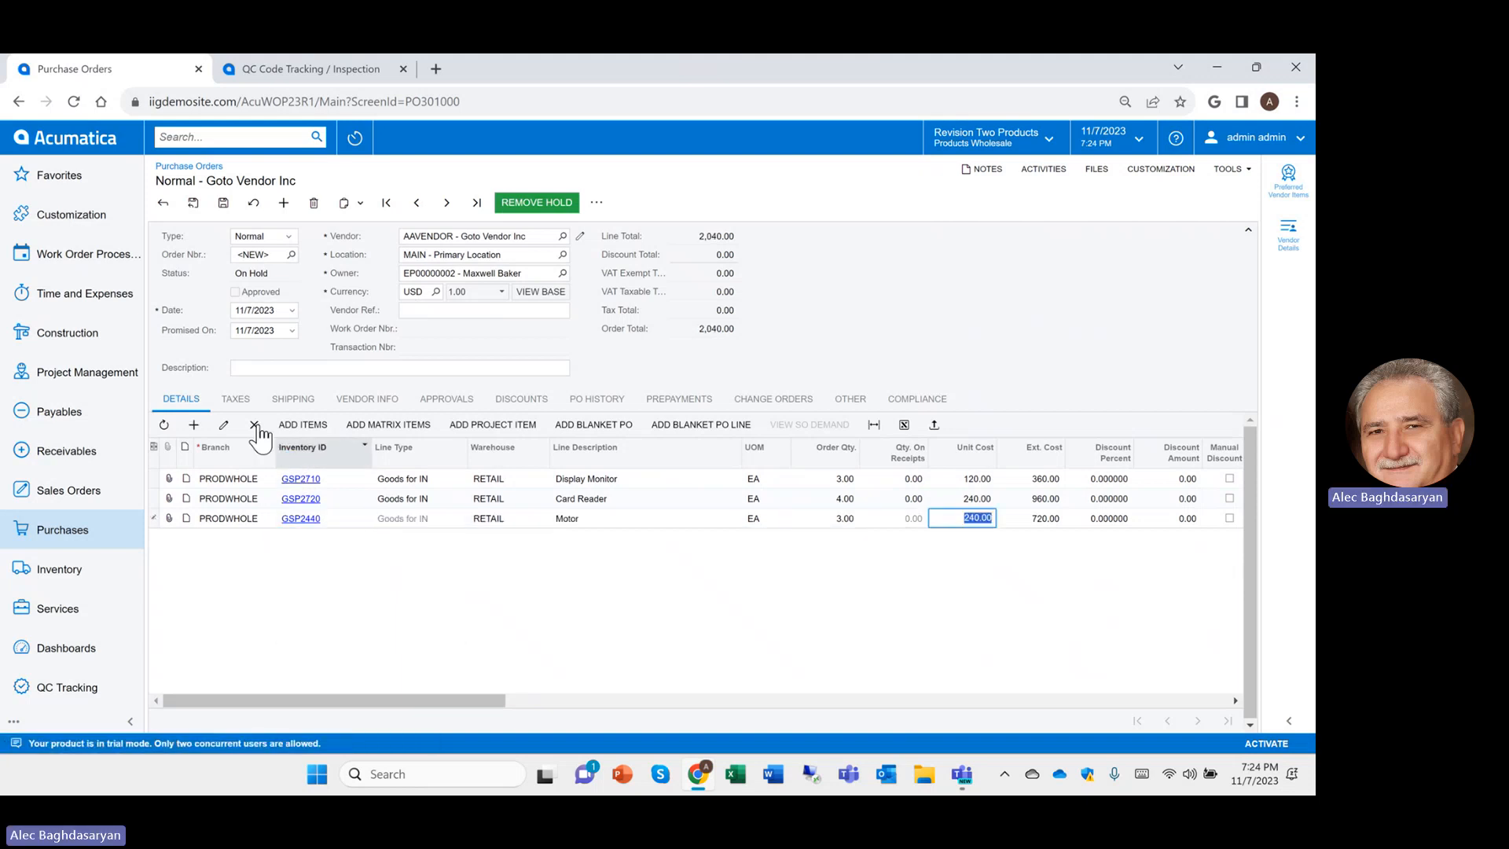
Save purchase order PO002070, remove it from hold and approve it
{"action": "left_click", "coordinate": [223, 203]}
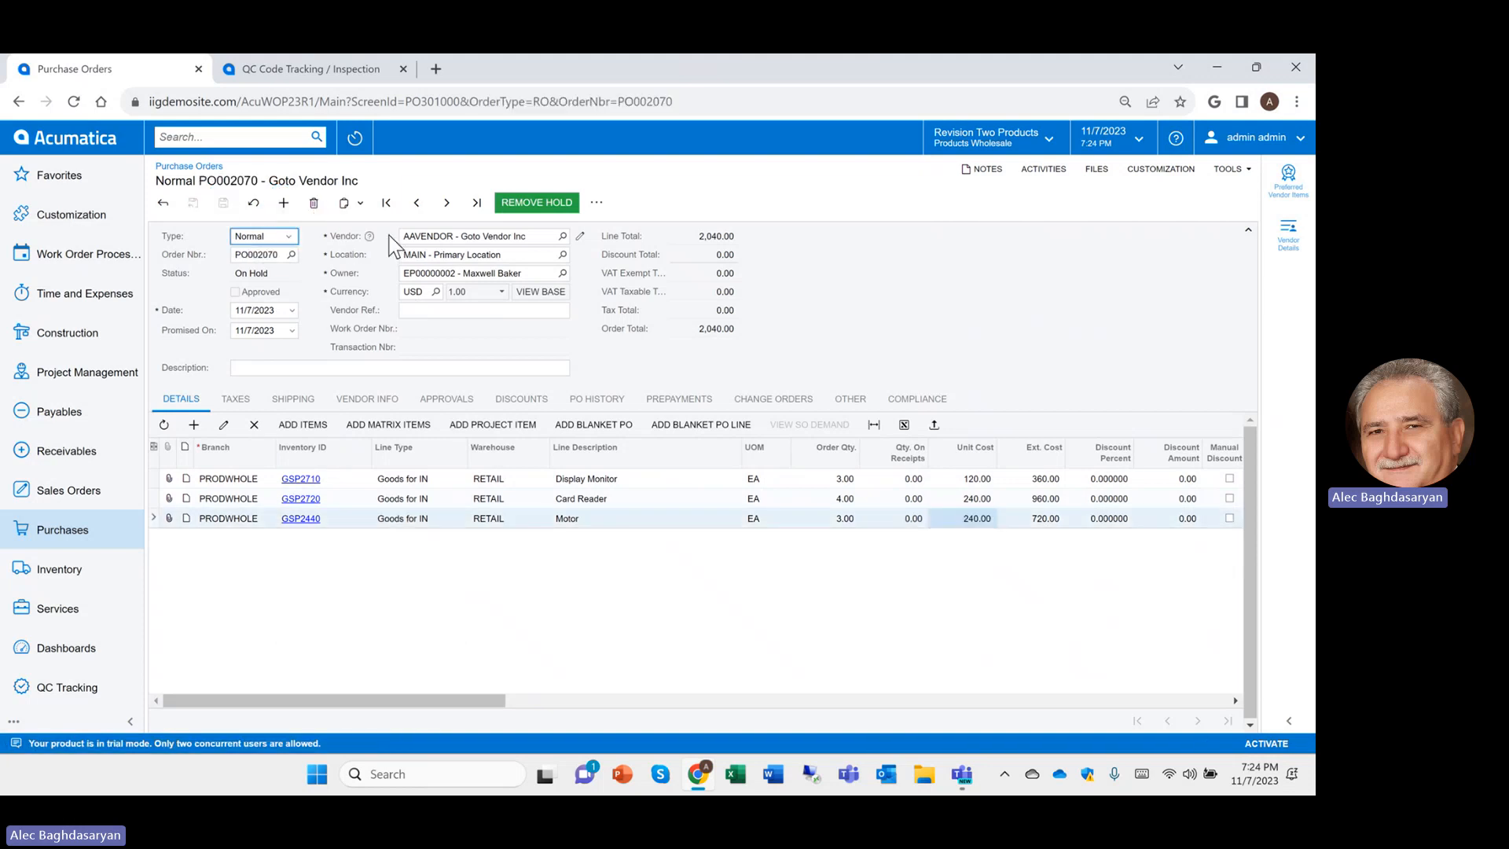
{"action": "right_click", "coordinate": [535, 209]}
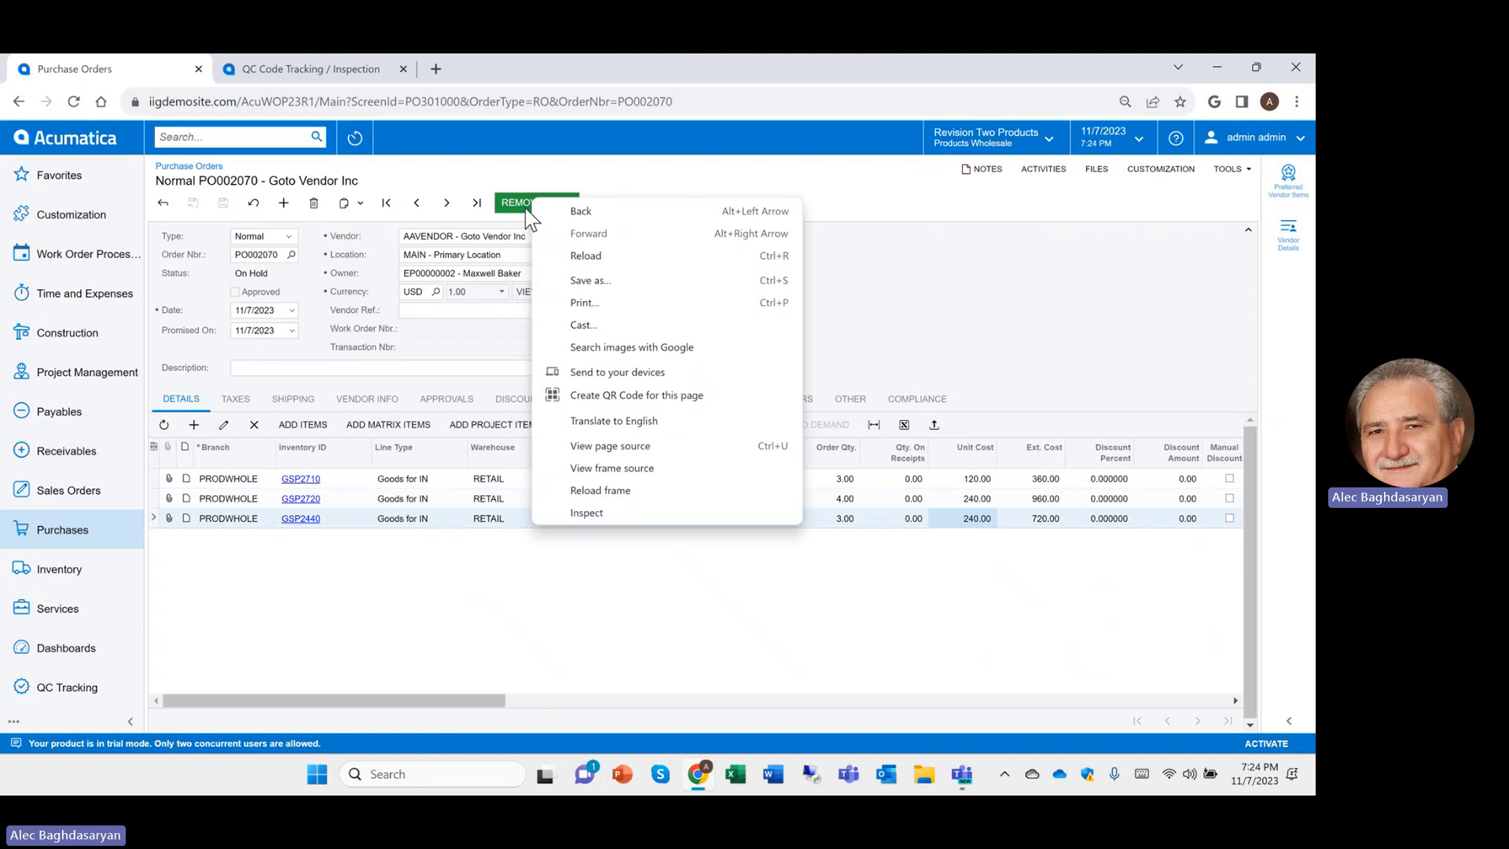
{"action": "left_click", "coordinate": [519, 203]}
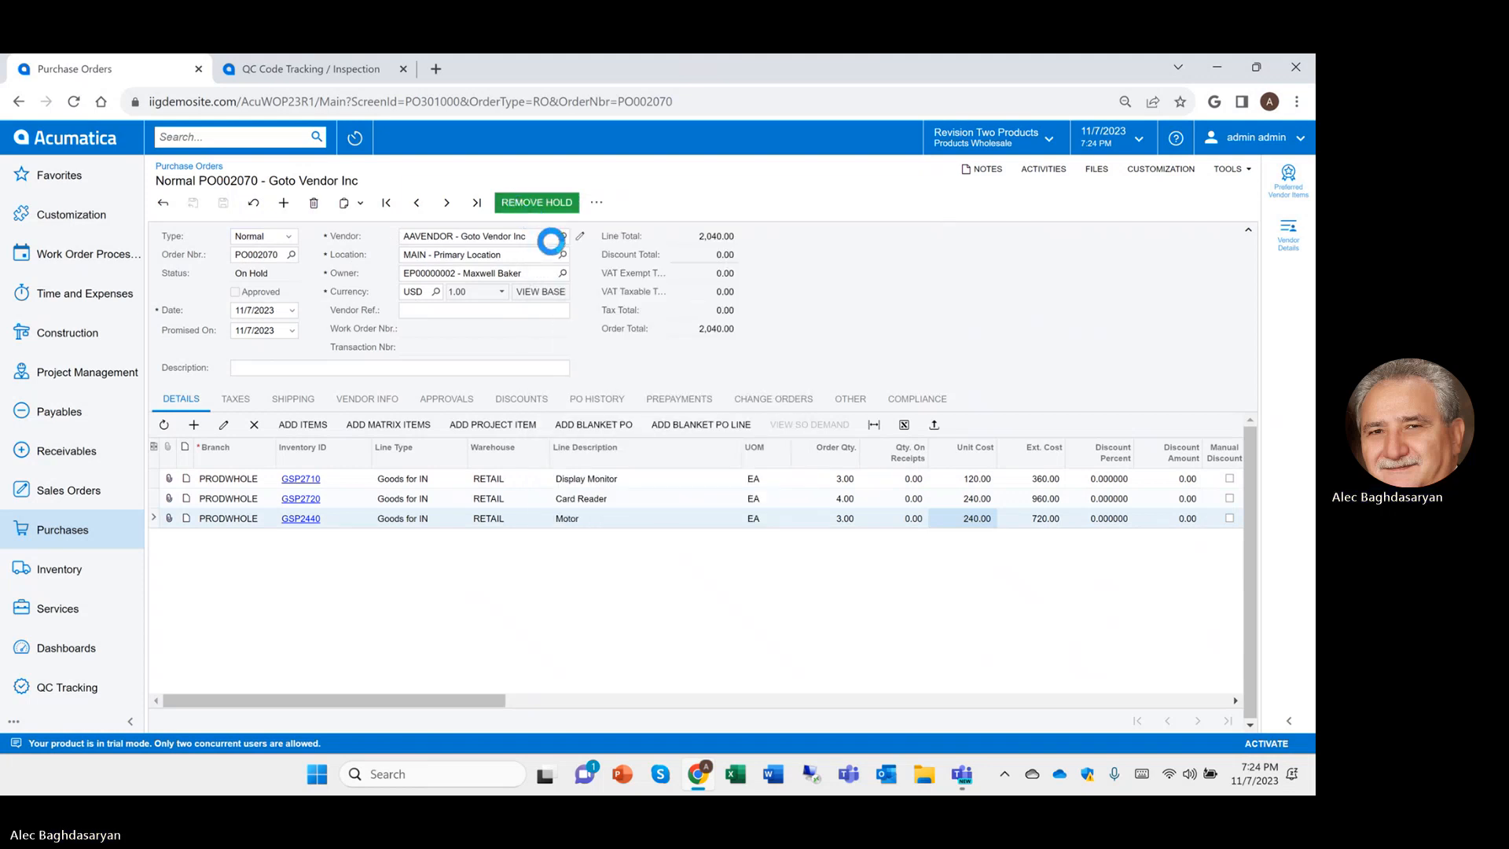
{"action": "left_click", "coordinate": [531, 205]}
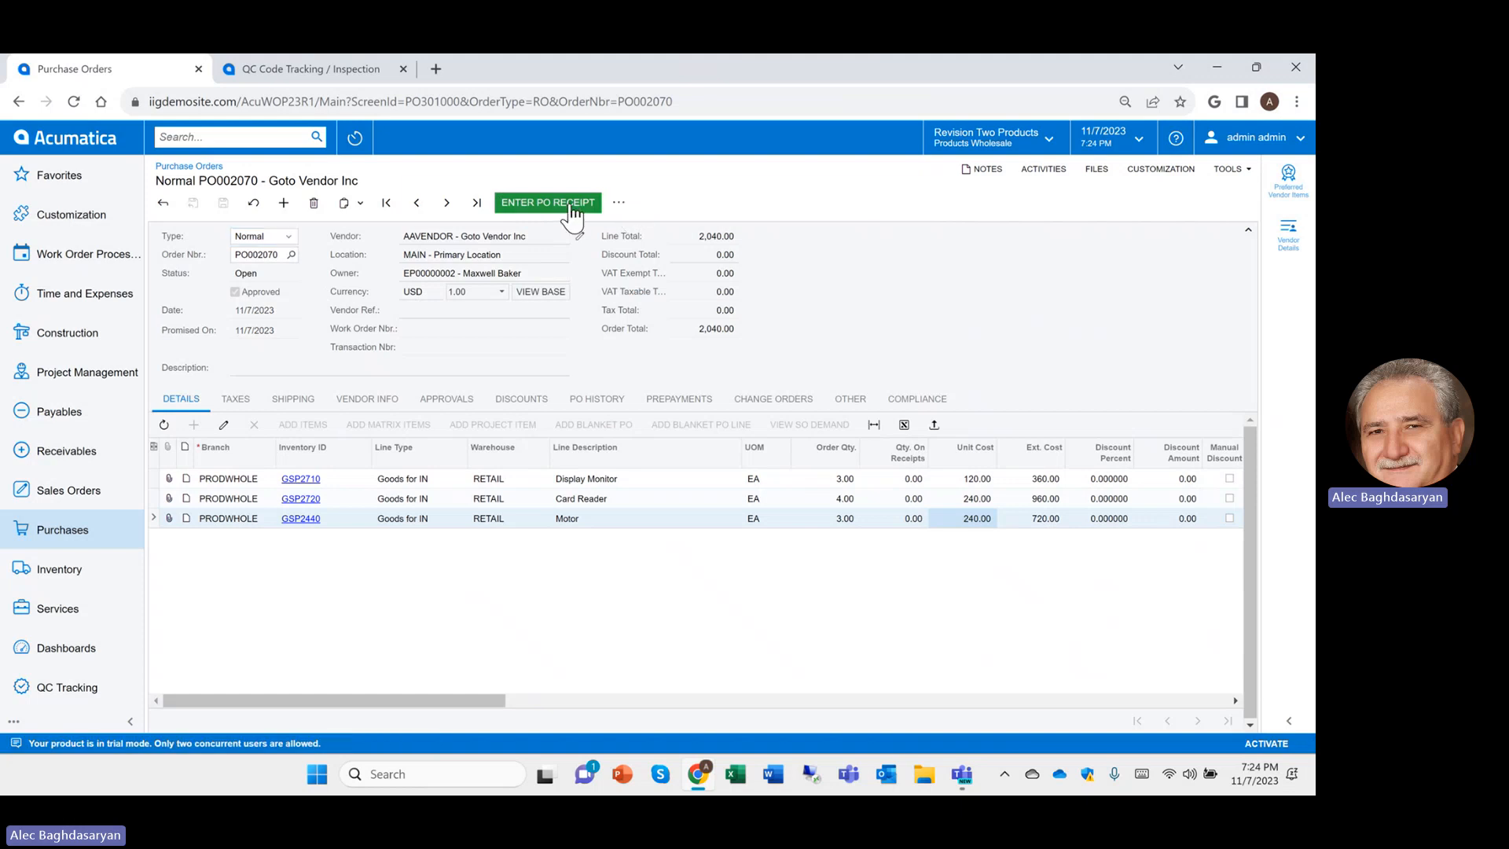
Create receipt PR002032 with vendor reference 'ap bill' and release it
{"action": "left_click", "coordinate": [566, 202]}
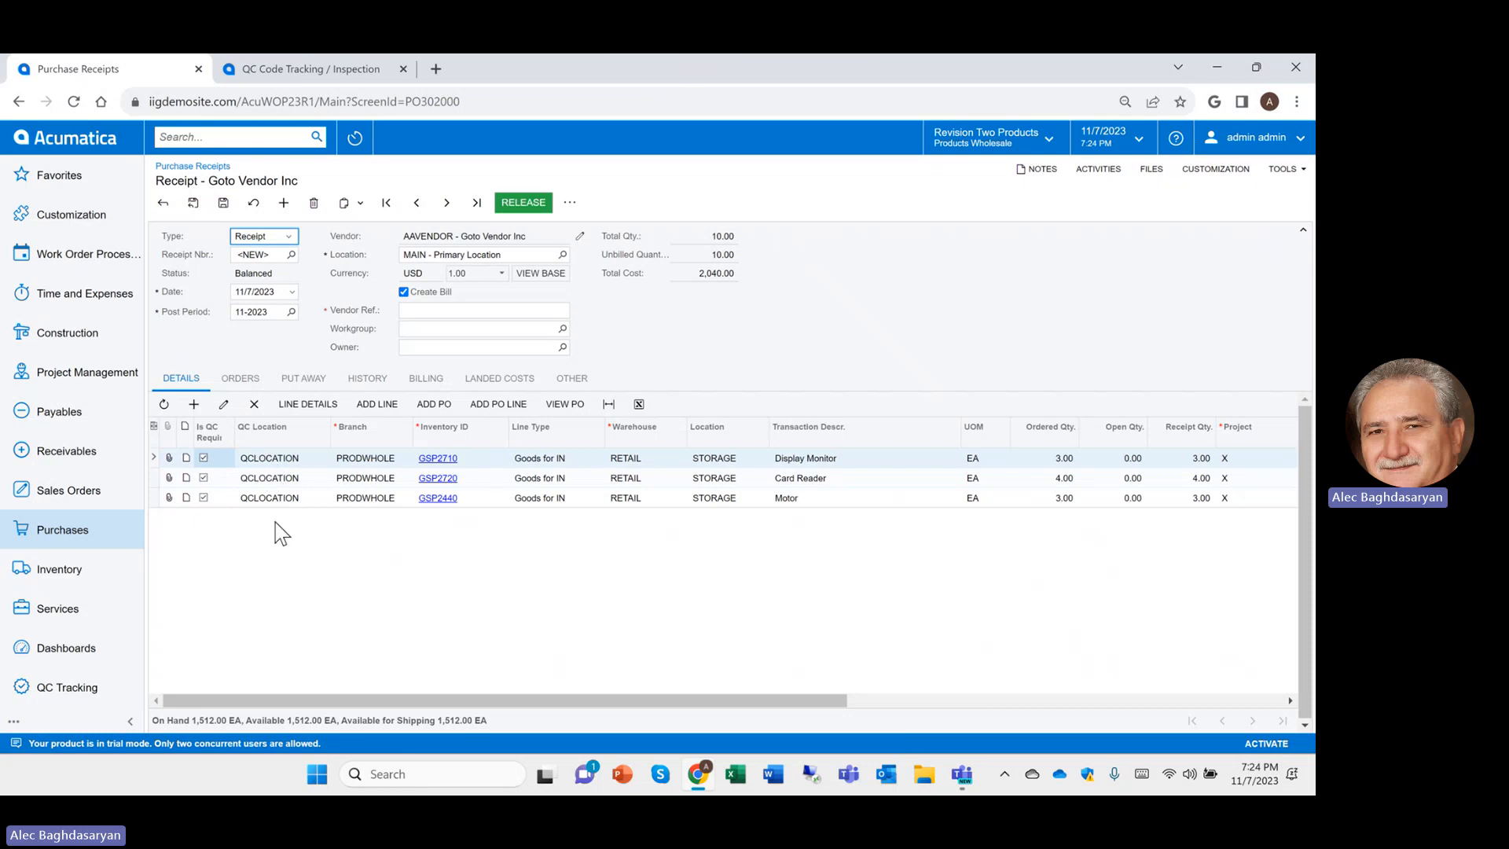
{"action": "left_click", "coordinate": [473, 309]}
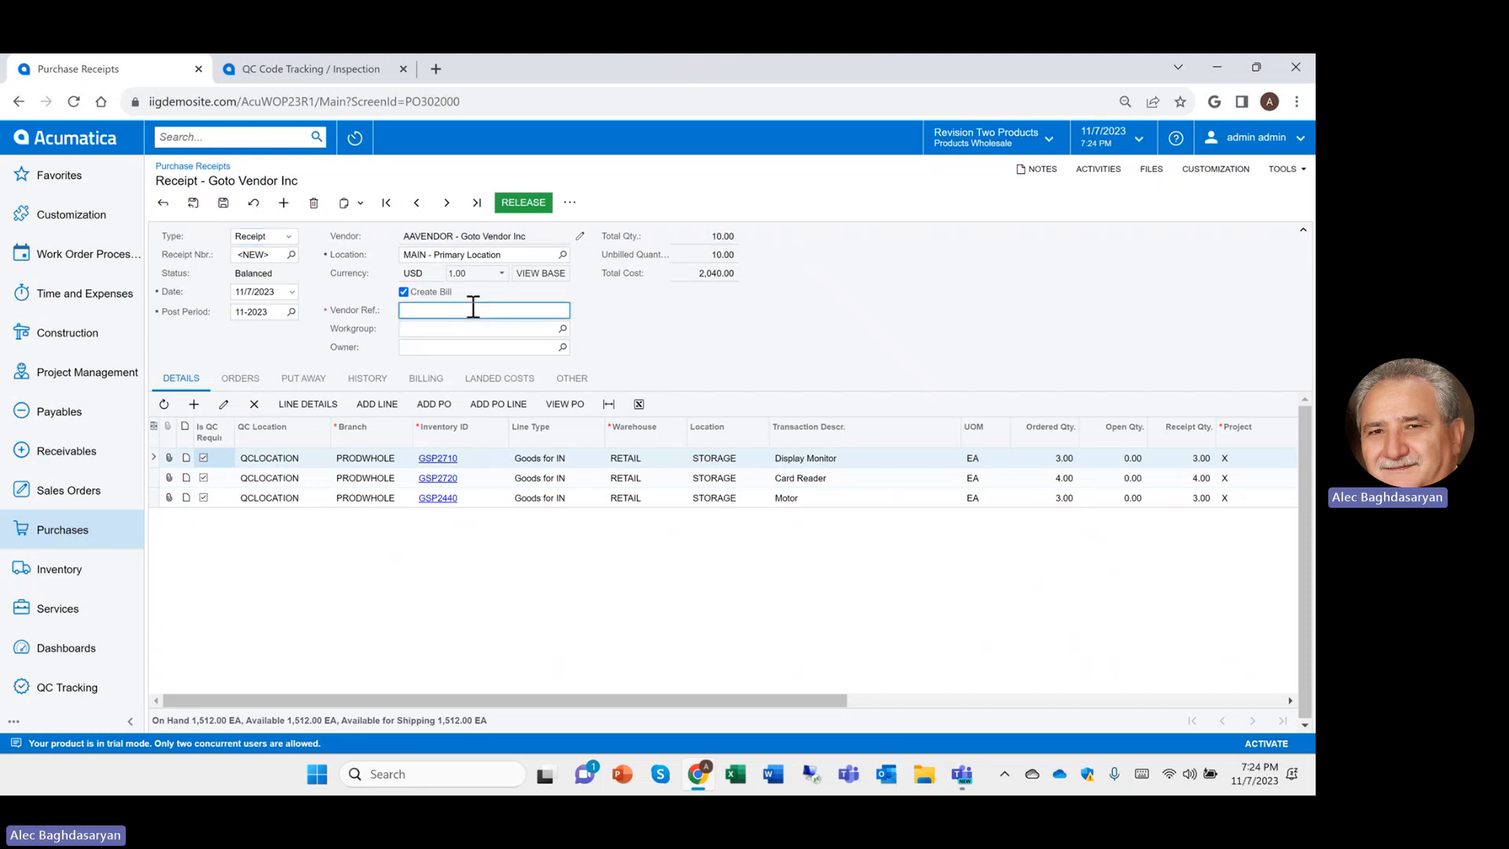
{"action": "type", "text": "ap bill"}
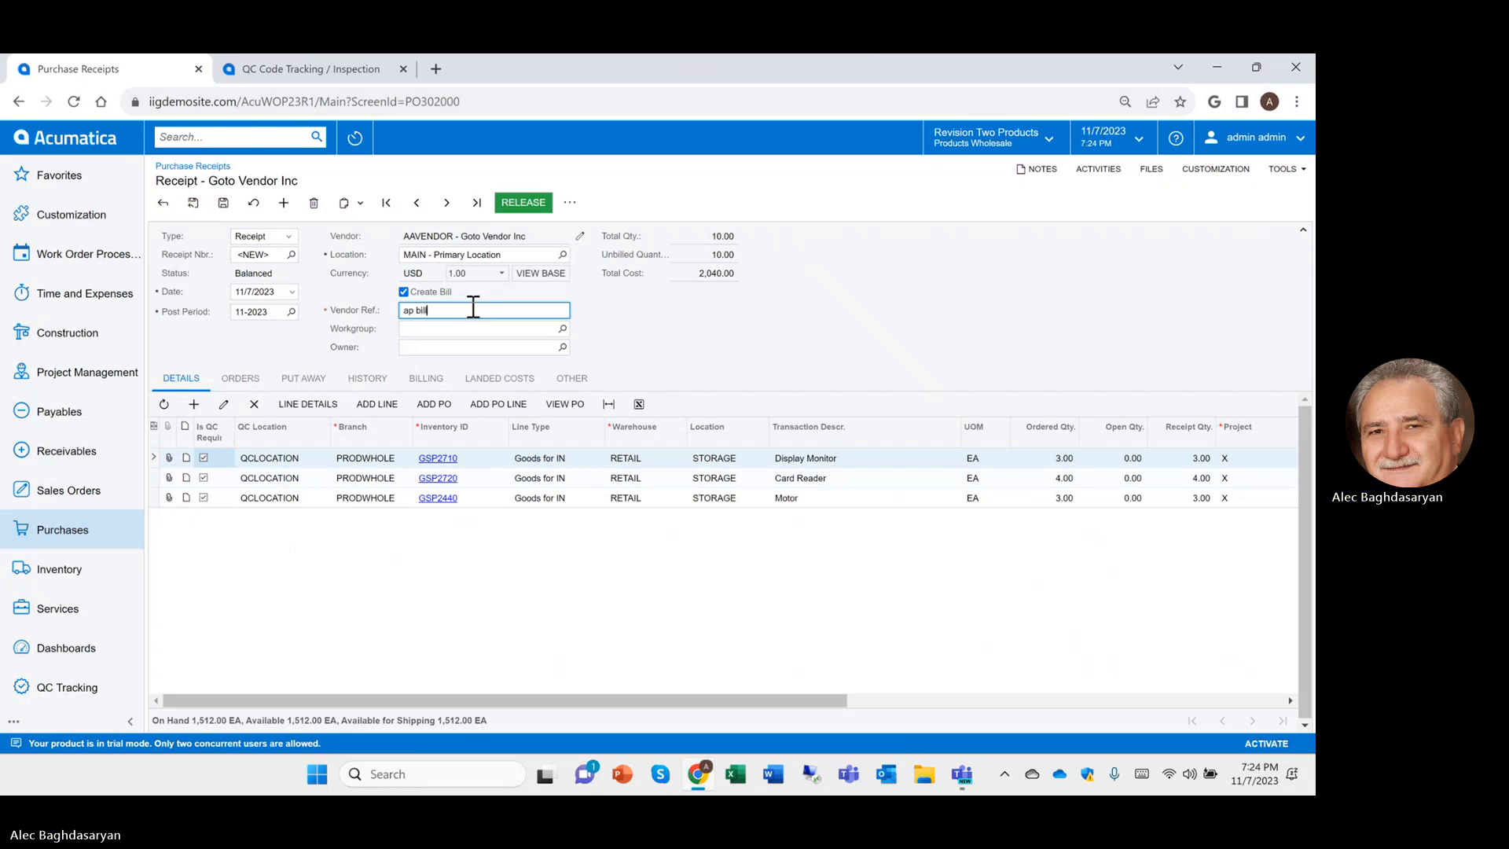
{"action": "left_click", "coordinate": [519, 199]}
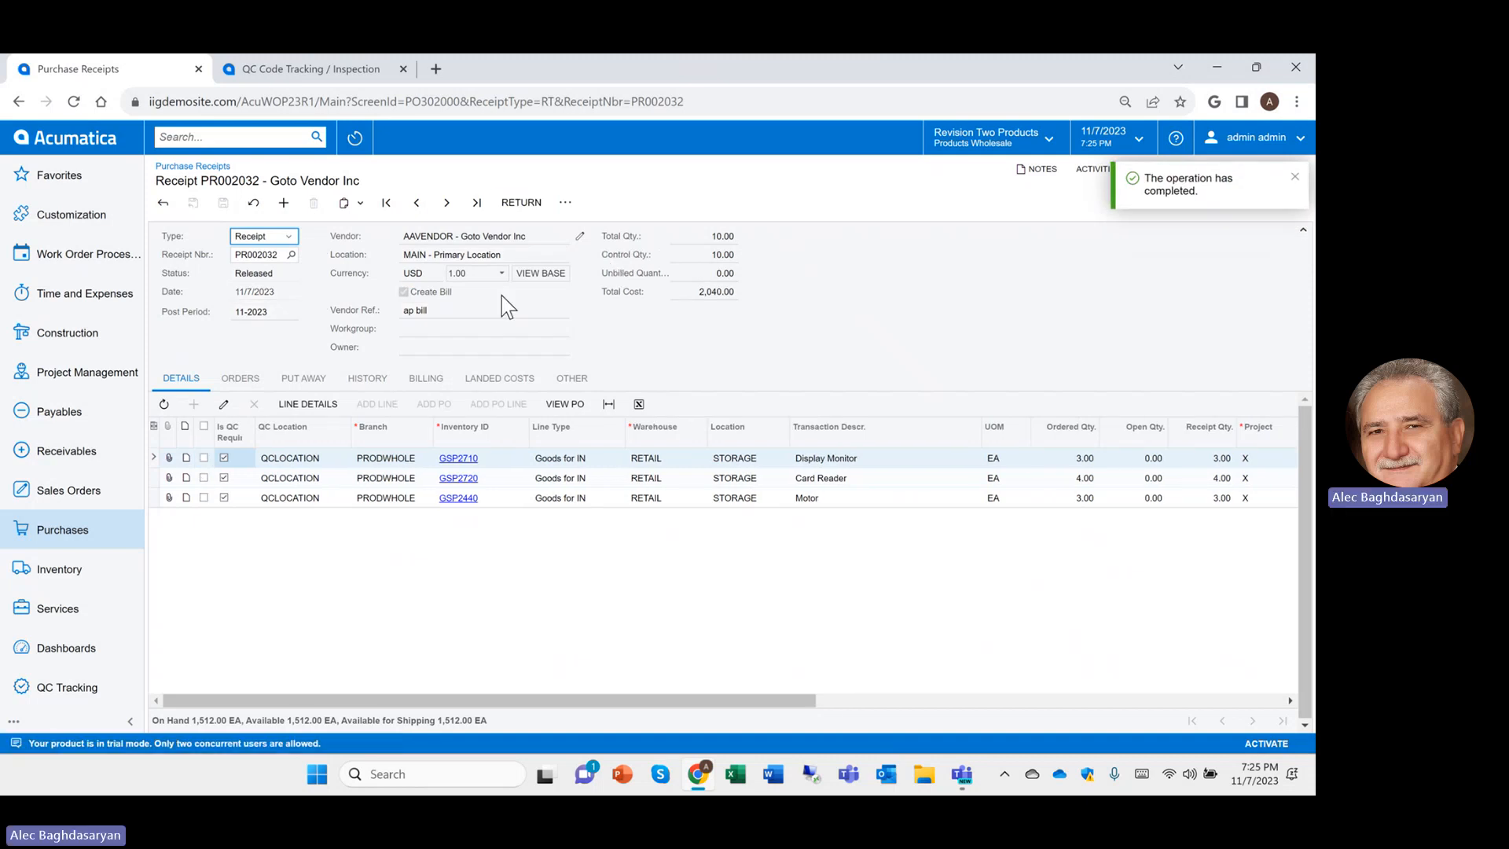
Open transfer 002149 to review its three items moving from STORAGE to QCLOCATION
{"action": "left_click", "coordinate": [94, 569]}
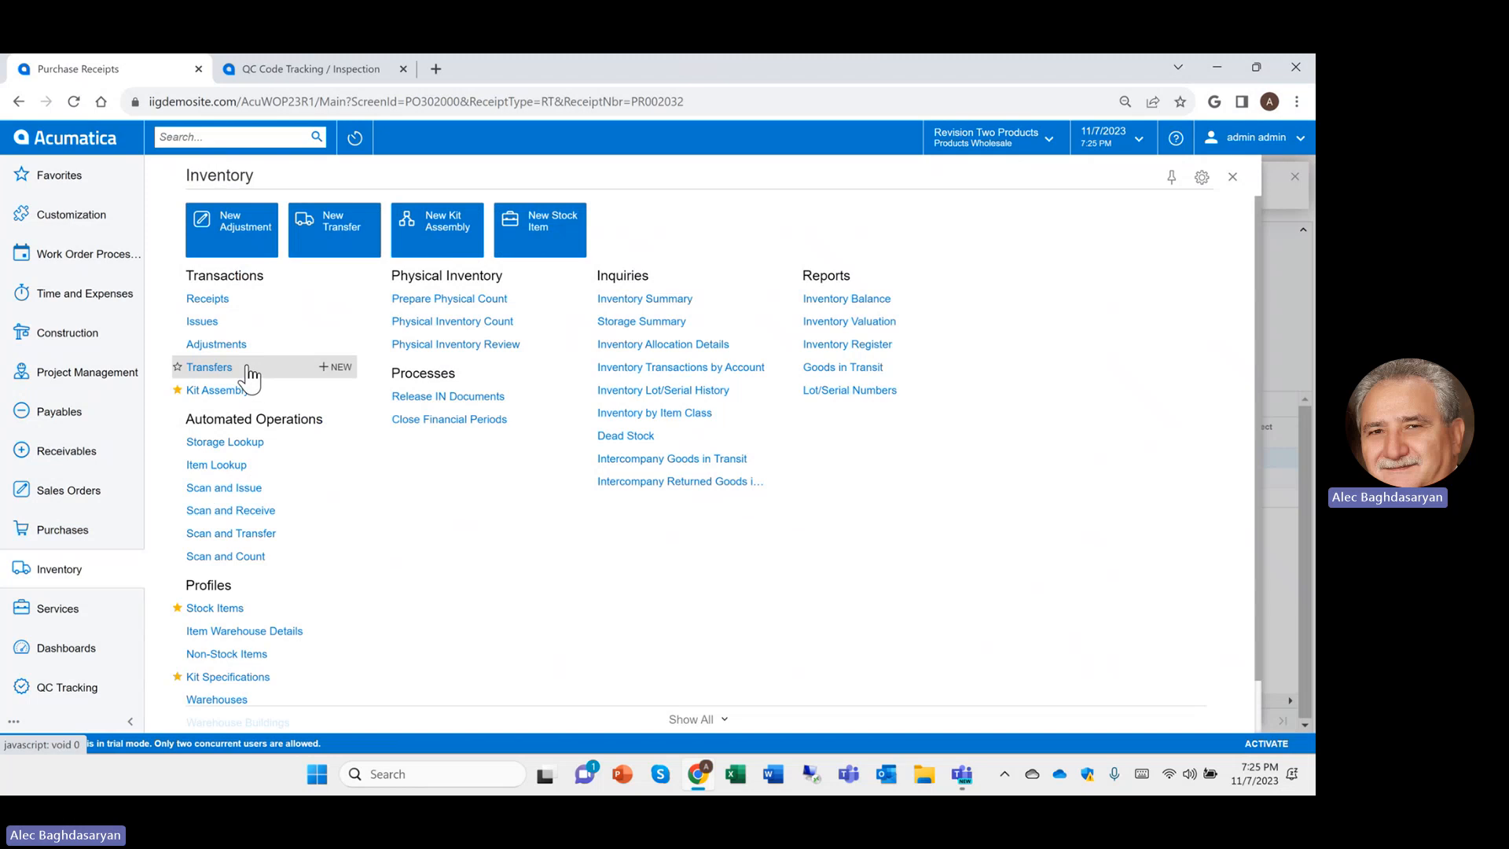
{"action": "left_click", "coordinate": [248, 368]}
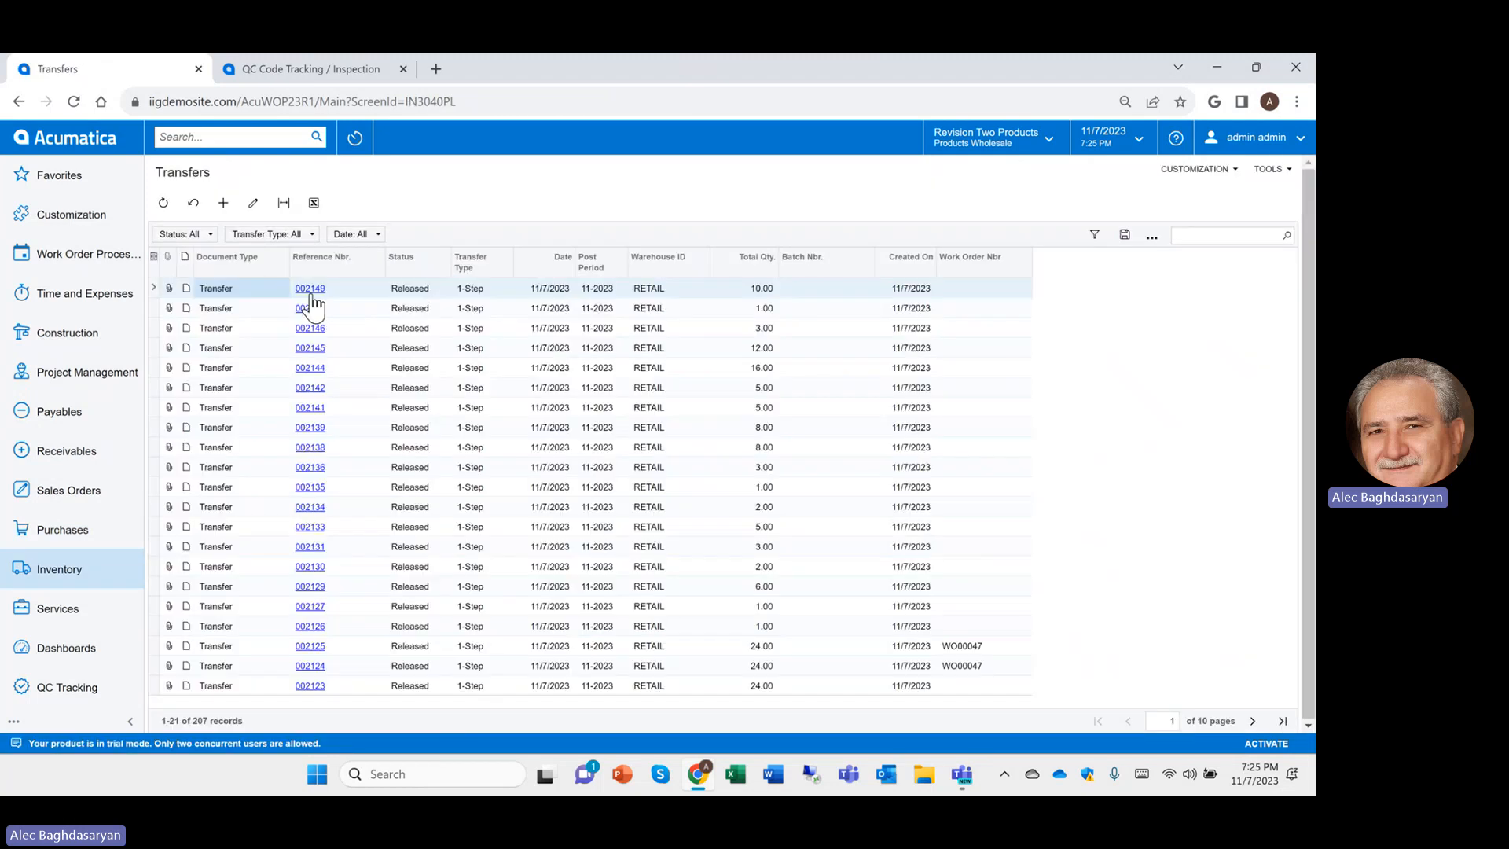
{"action": "left_click", "coordinate": [310, 289]}
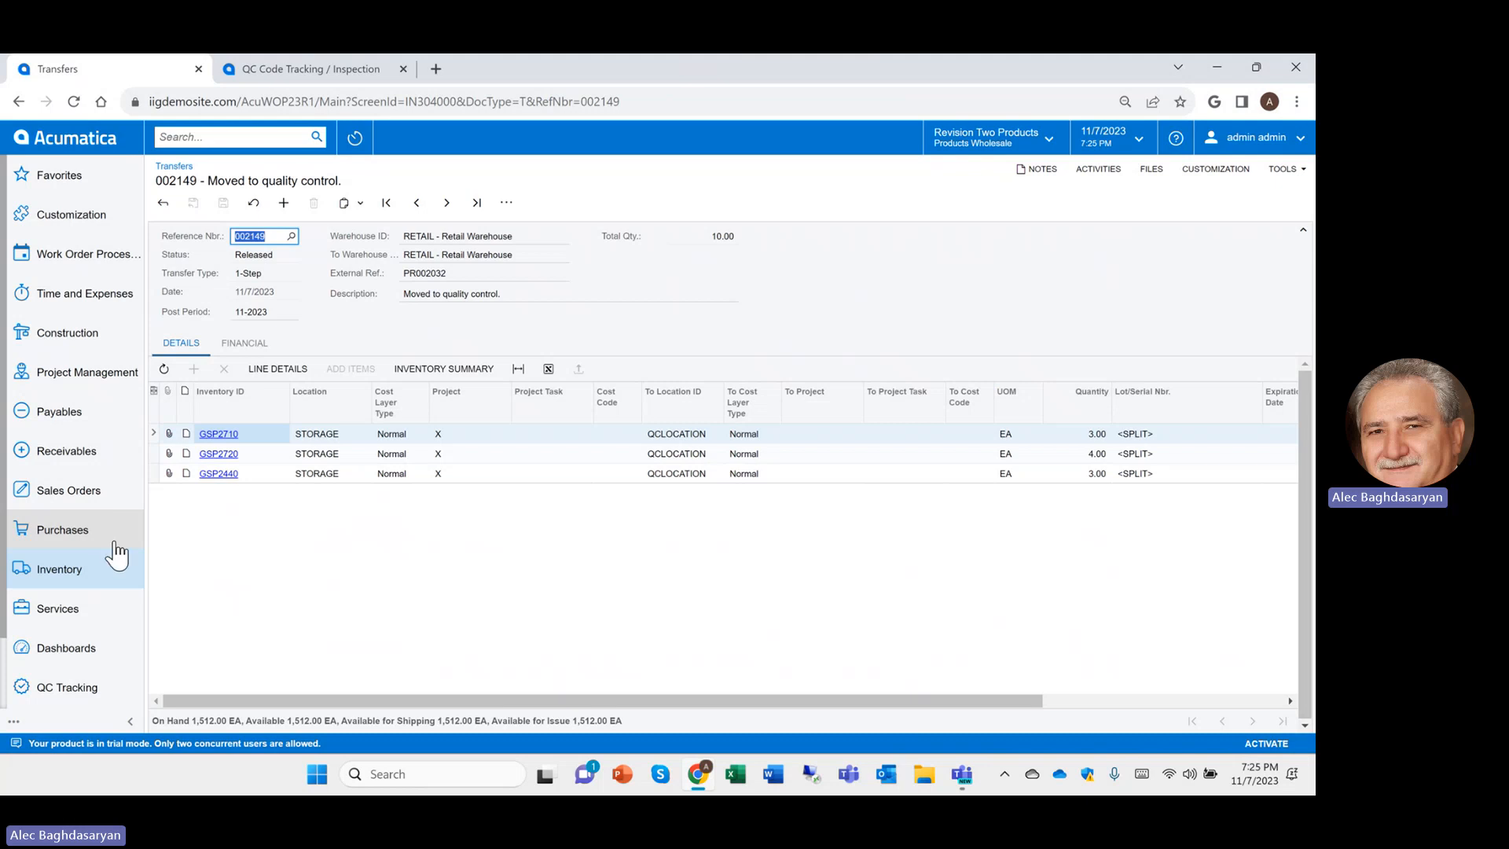
{"action": "left_click", "coordinate": [107, 692]}
Filter the QC Code Tracking / Inspection list to PO Receipt, showing PR002032's checks
{"action": "left_click", "coordinate": [262, 238]}
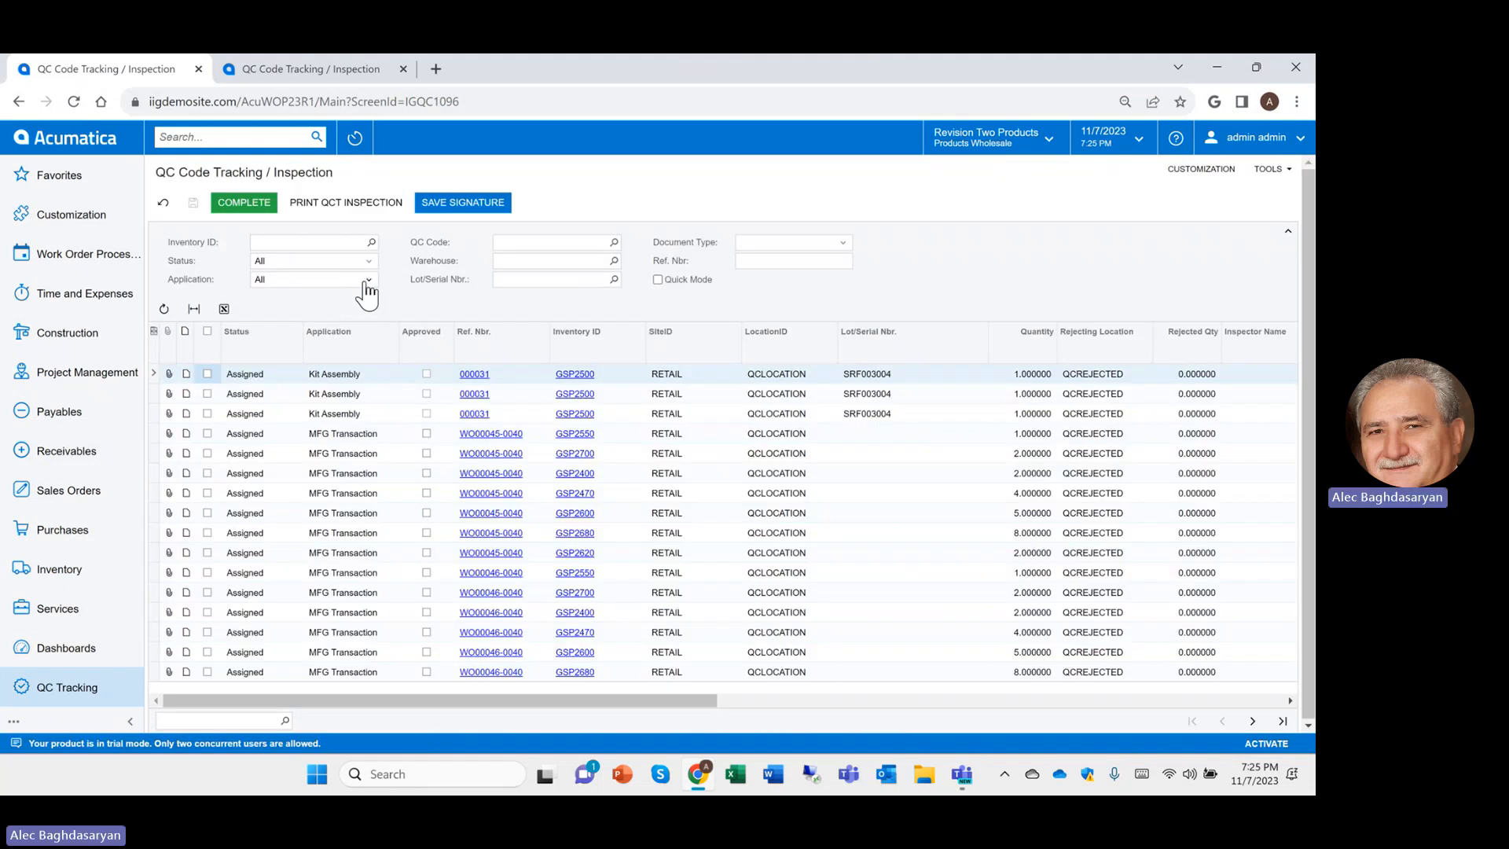
{"action": "left_click", "coordinate": [368, 280]}
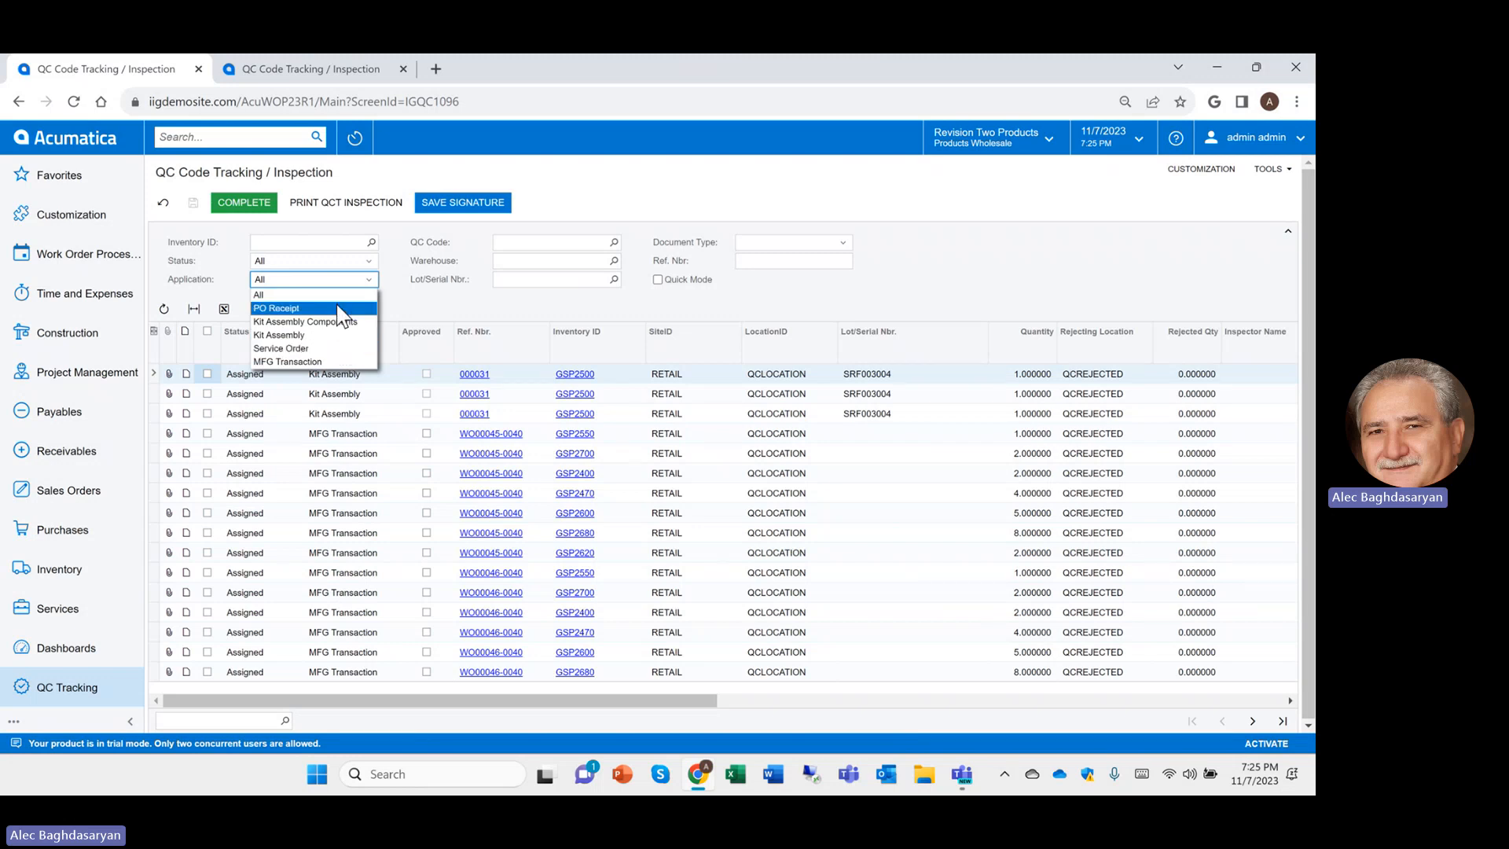
{"action": "left_click", "coordinate": [337, 308]}
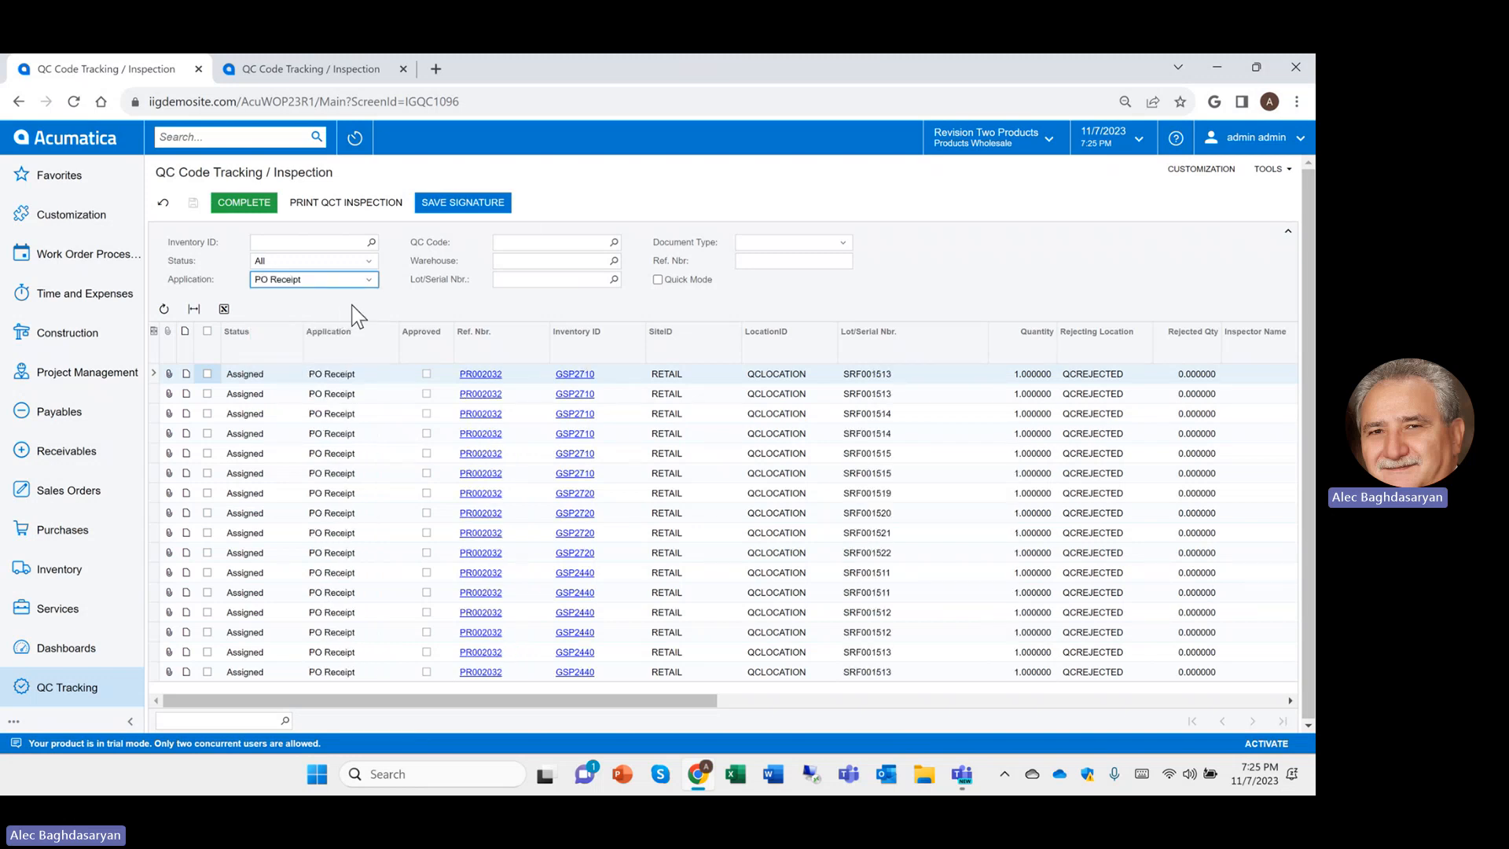
{"action": "left_click", "coordinate": [613, 242]}
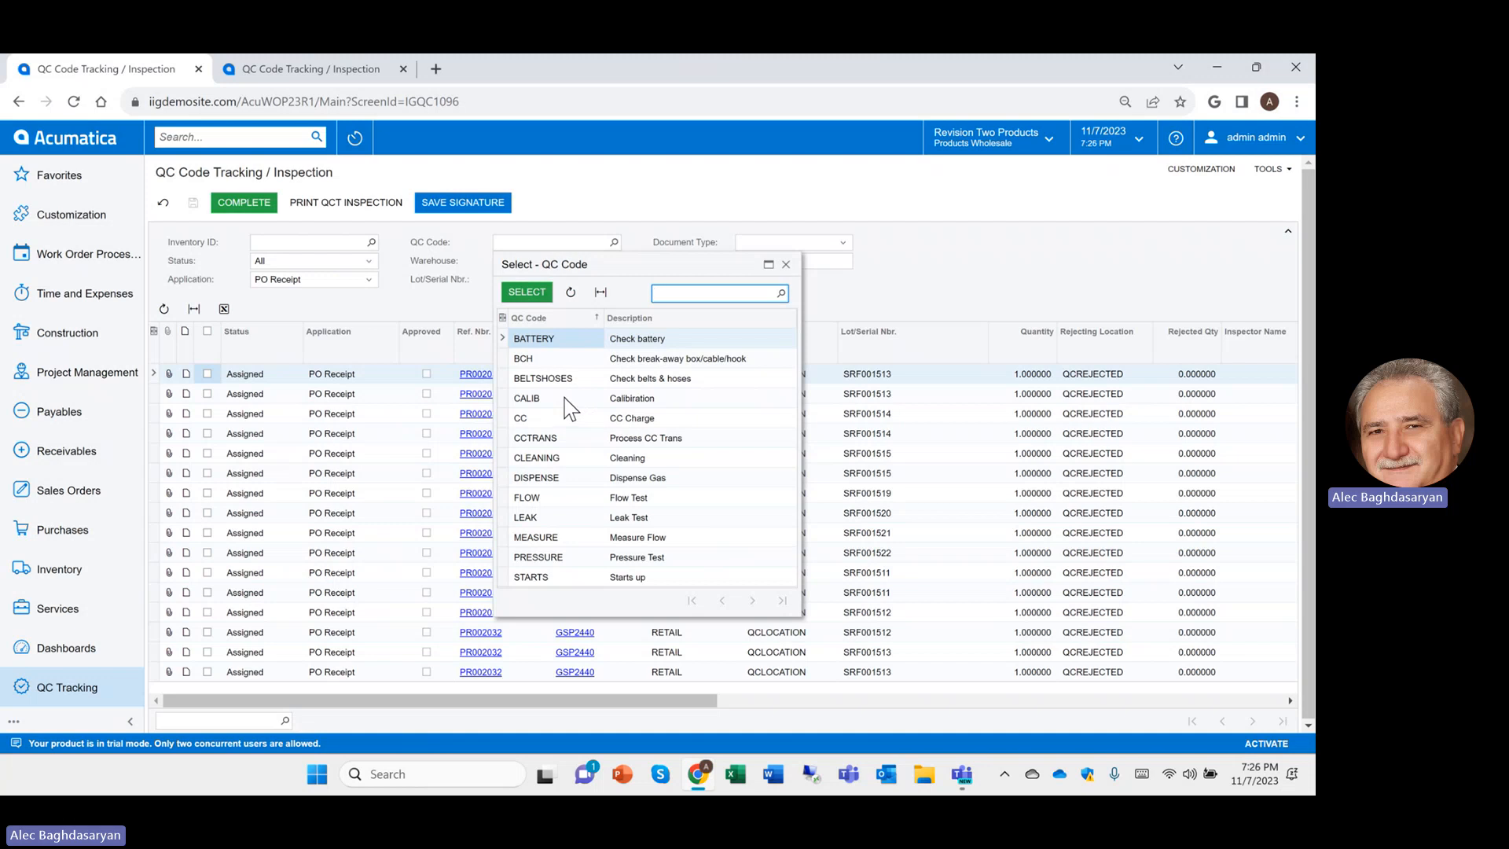
{"action": "left_click", "coordinate": [853, 206]}
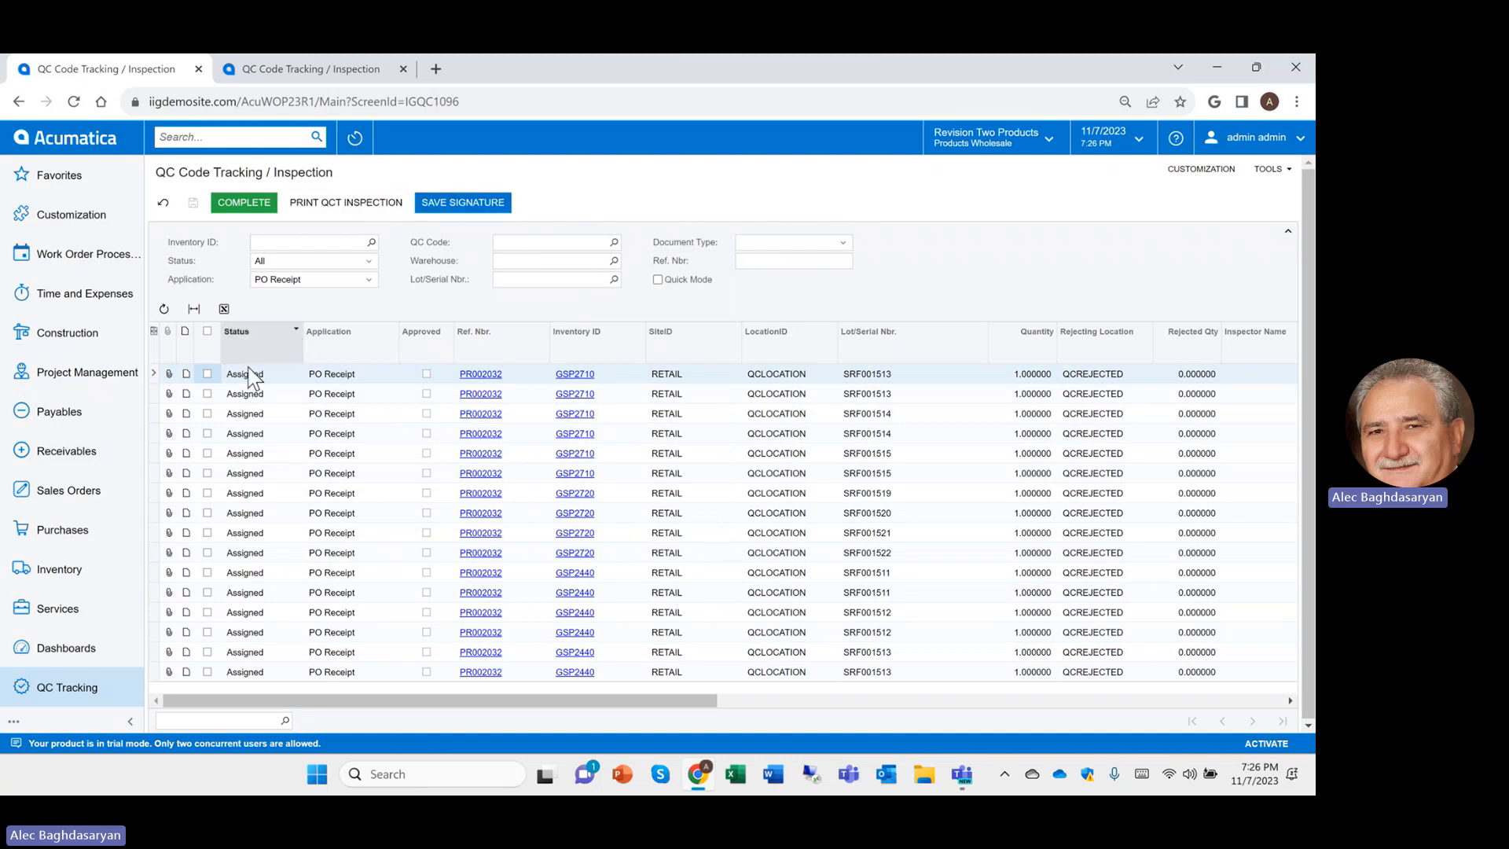
Set the first two inspection lines' status to In Process
{"action": "left_click", "coordinate": [208, 376]}
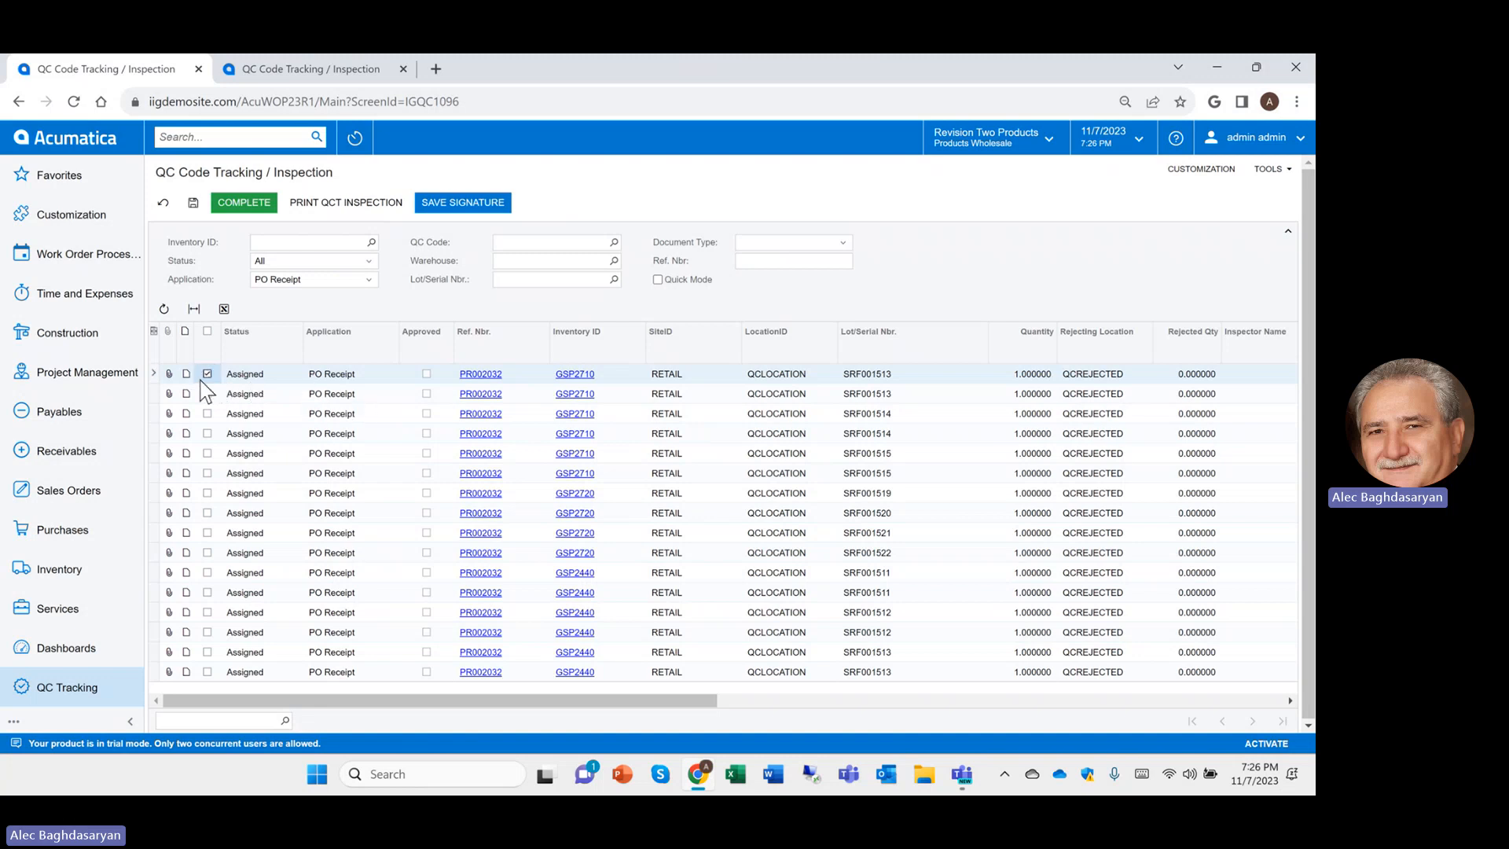
{"action": "left_click", "coordinate": [187, 375]}
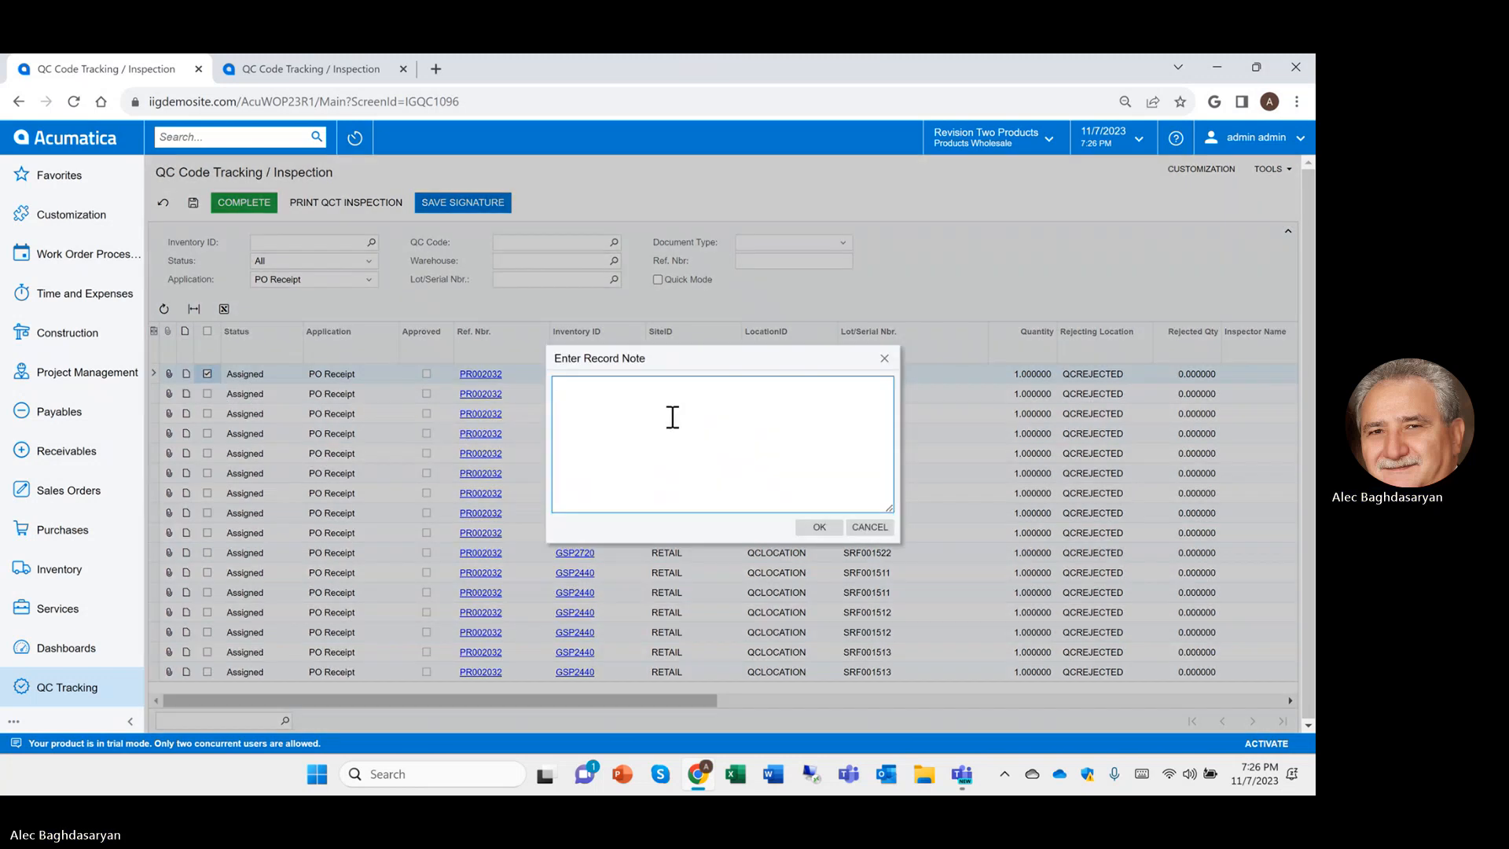
{"action": "left_click", "coordinate": [864, 528]}
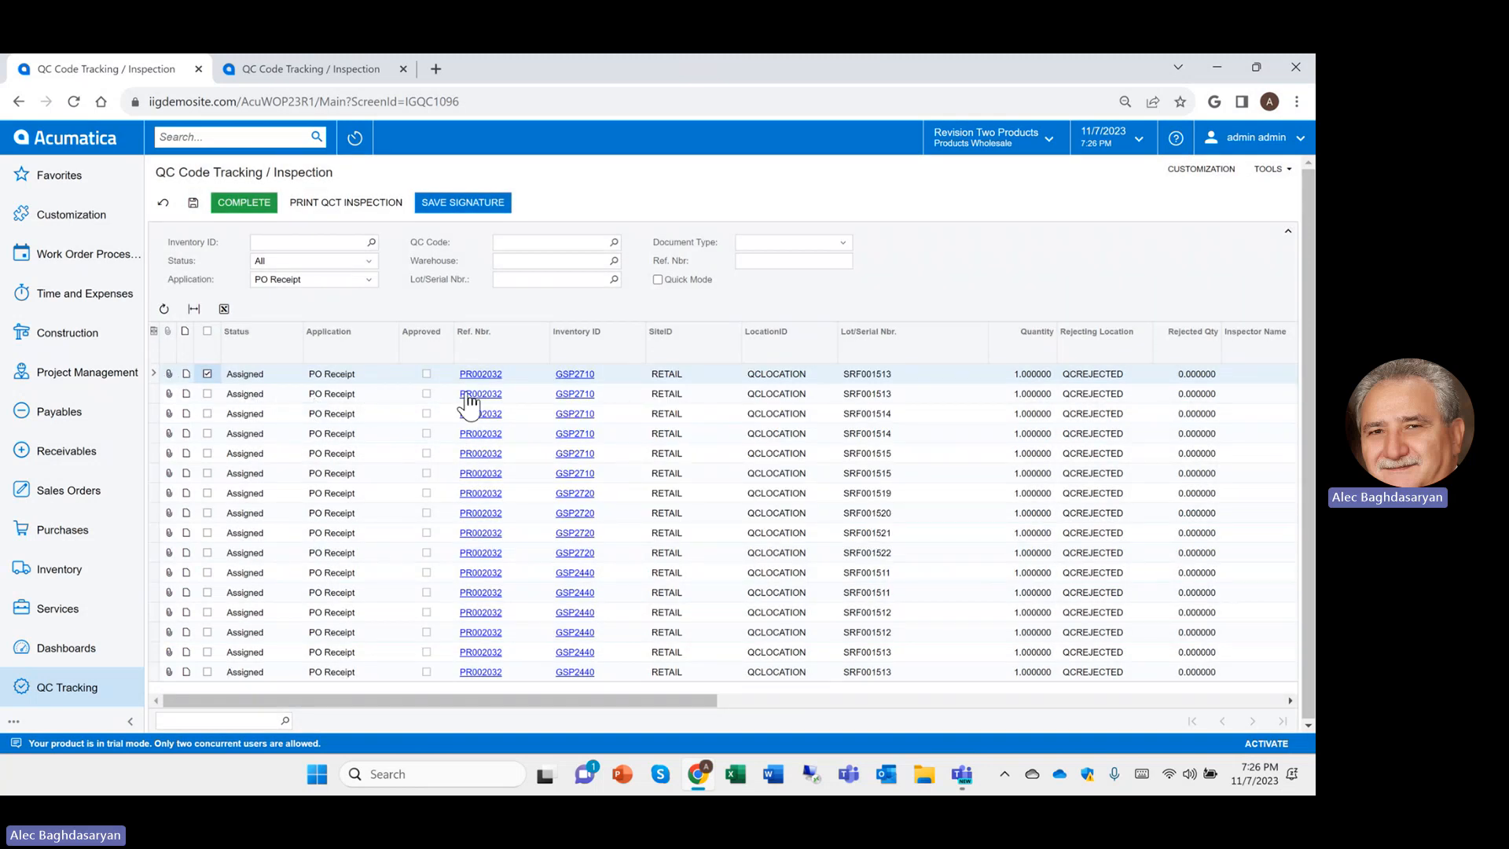
{"action": "left_click", "coordinate": [248, 377]}
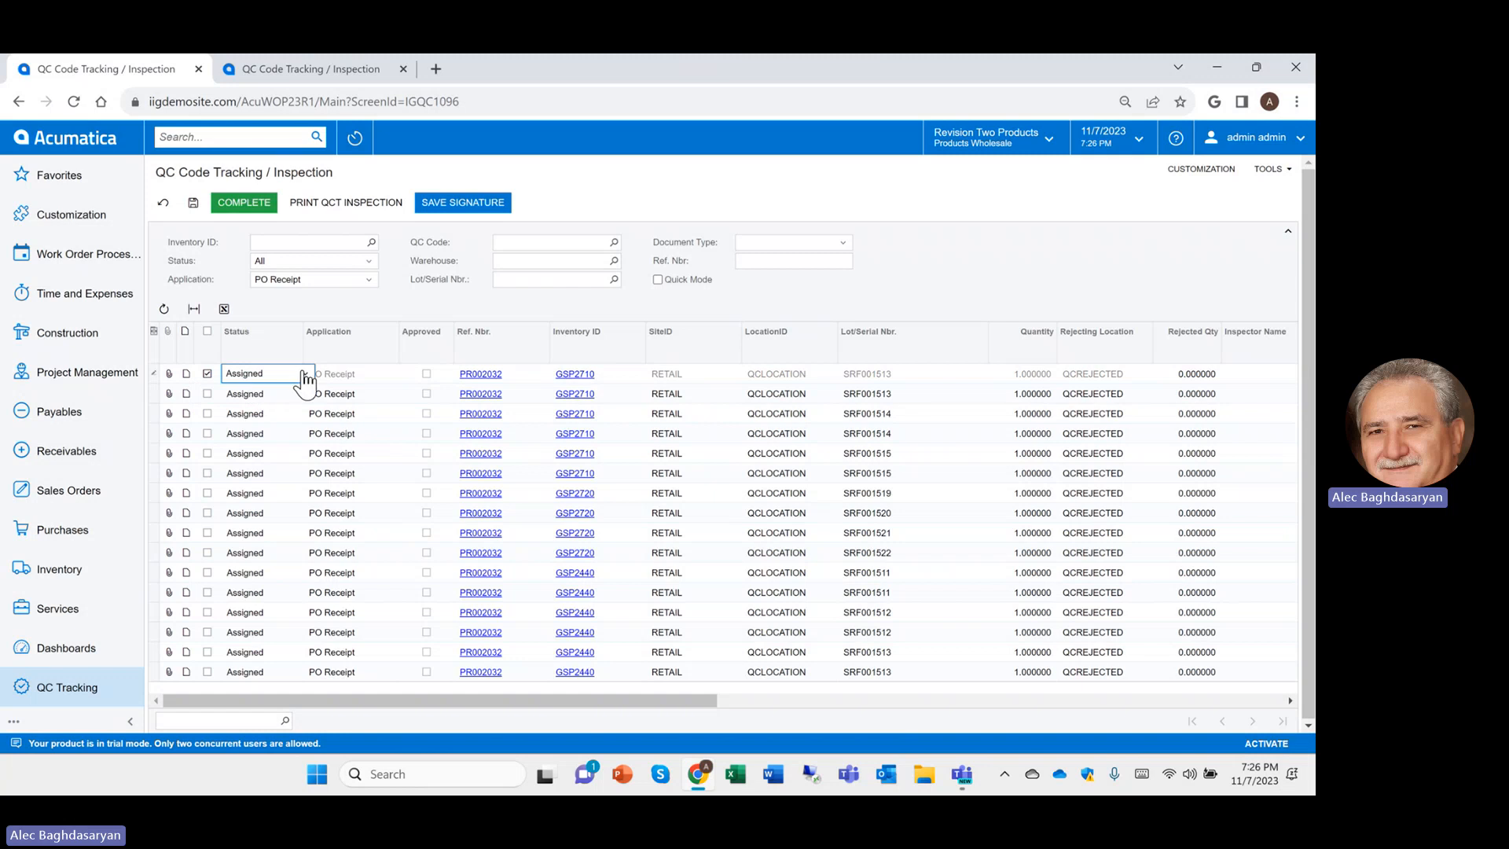
{"action": "left_click", "coordinate": [304, 375]}
{"action": "left_click", "coordinate": [245, 403]}
{"action": "left_click", "coordinate": [282, 393]}
{"action": "left_click", "coordinate": [304, 393]}
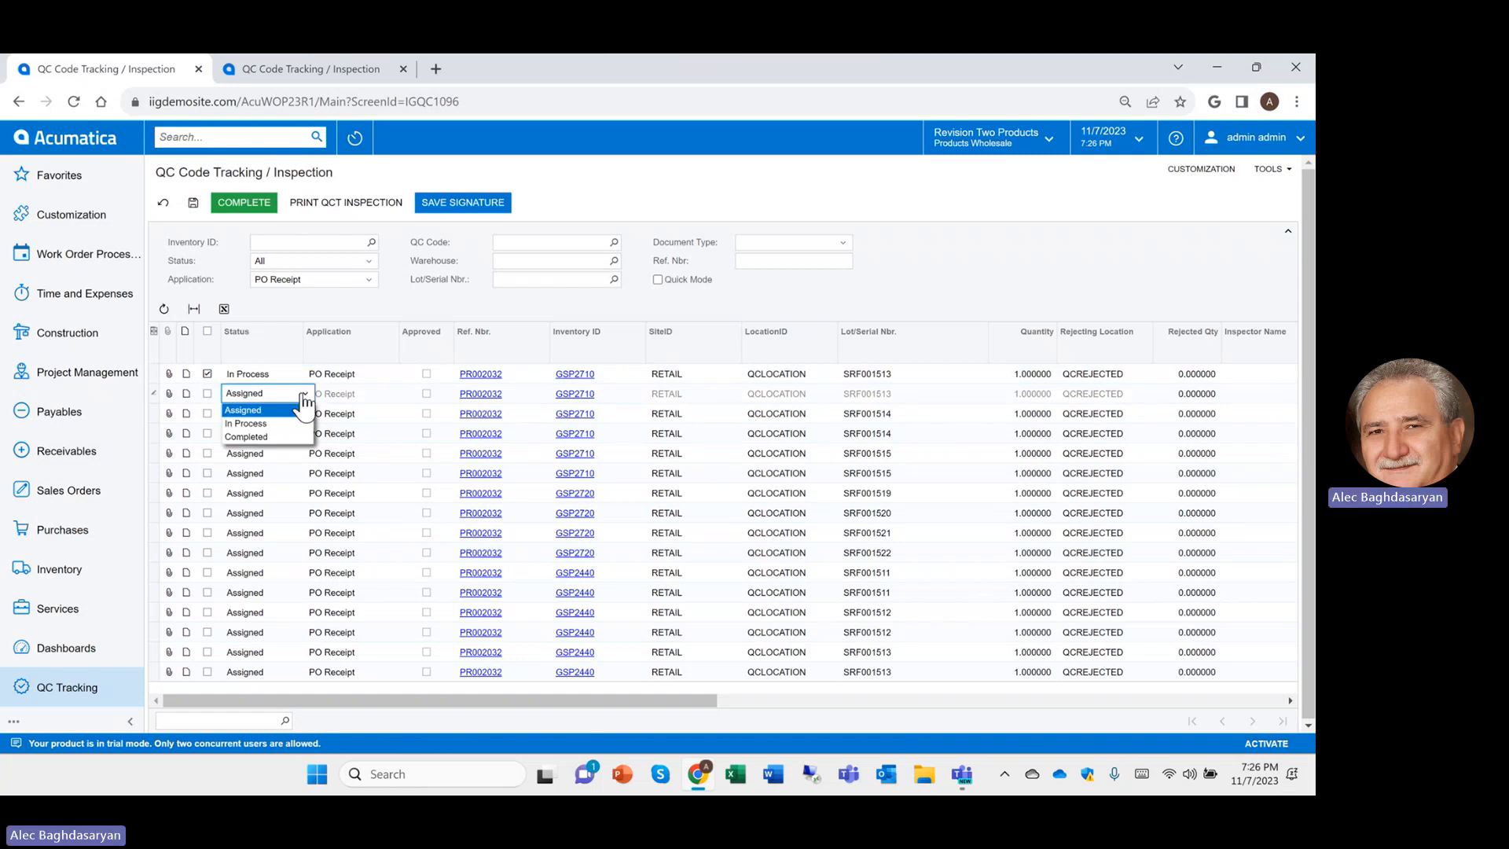
{"action": "left_click", "coordinate": [301, 423]}
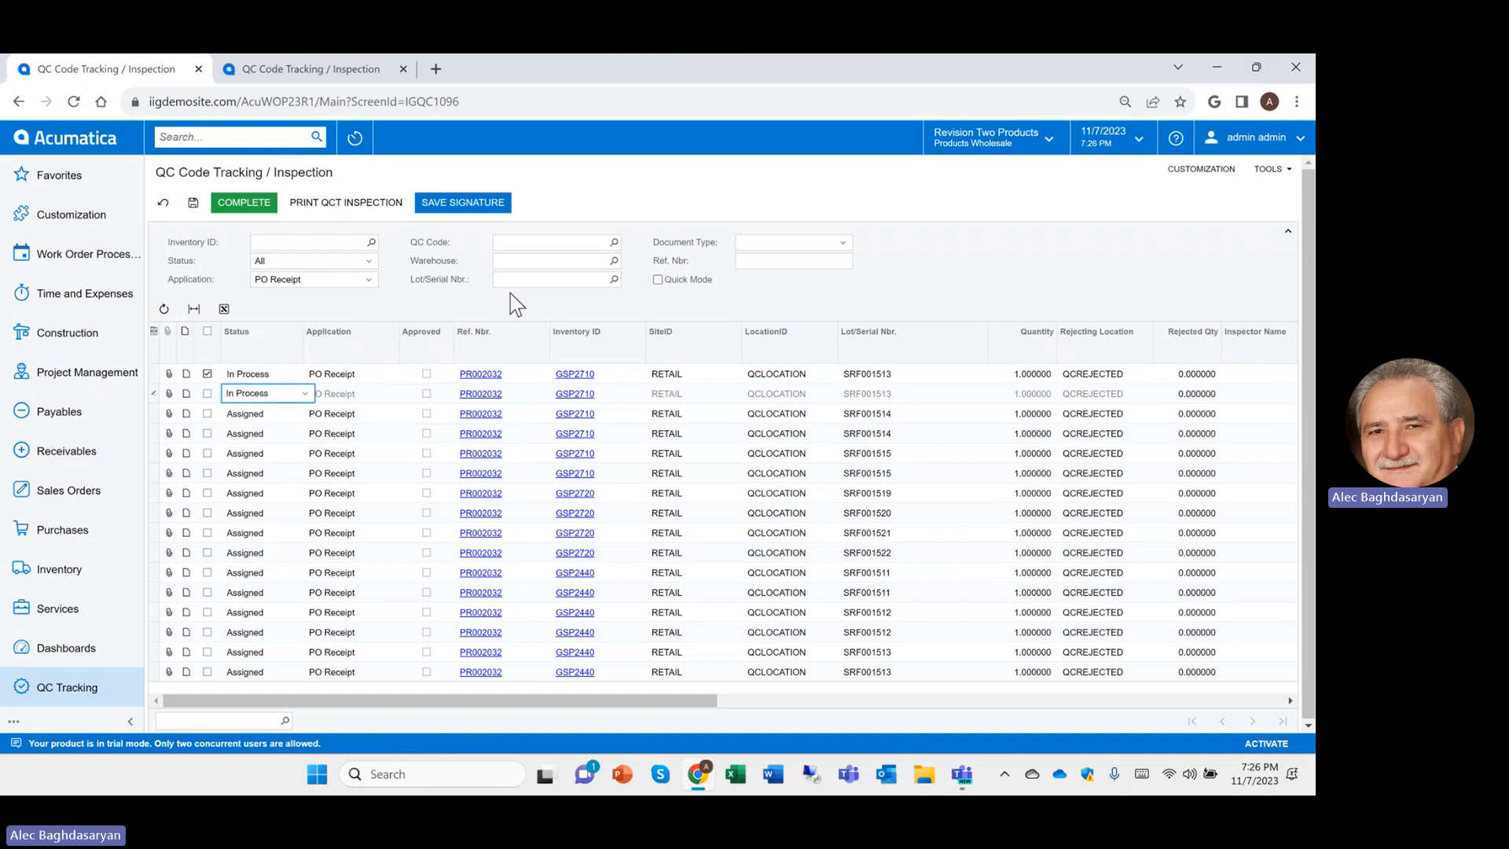
In Quick Mode, complete inspection lines 1–5 and filter document type to PO Receipt
{"action": "left_click", "coordinate": [658, 280]}
{"action": "left_click", "coordinate": [211, 378]}
{"action": "left_click", "coordinate": [208, 393]}
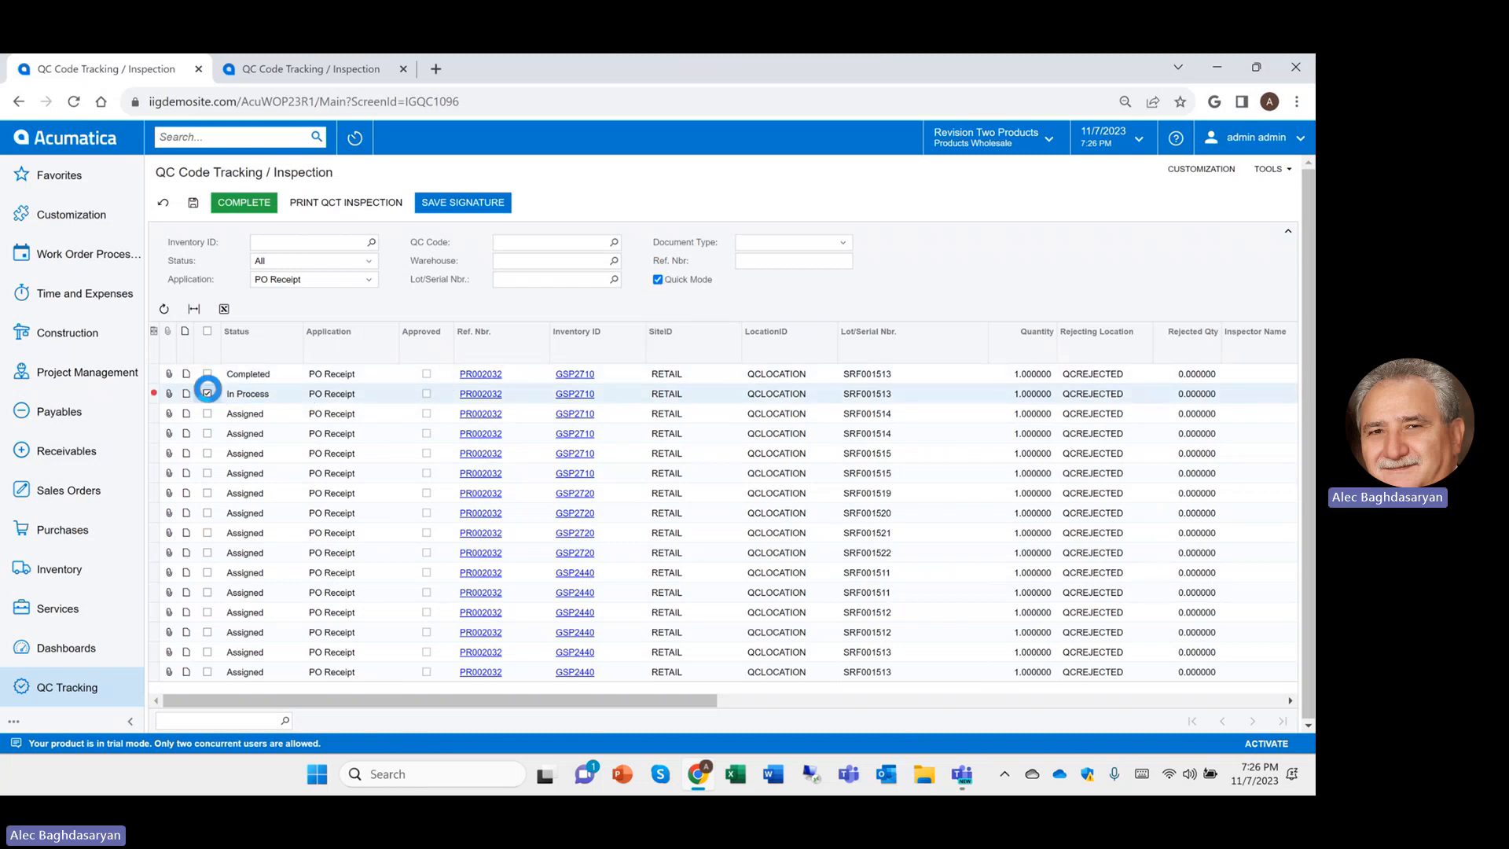
{"action": "left_click", "coordinate": [208, 374]}
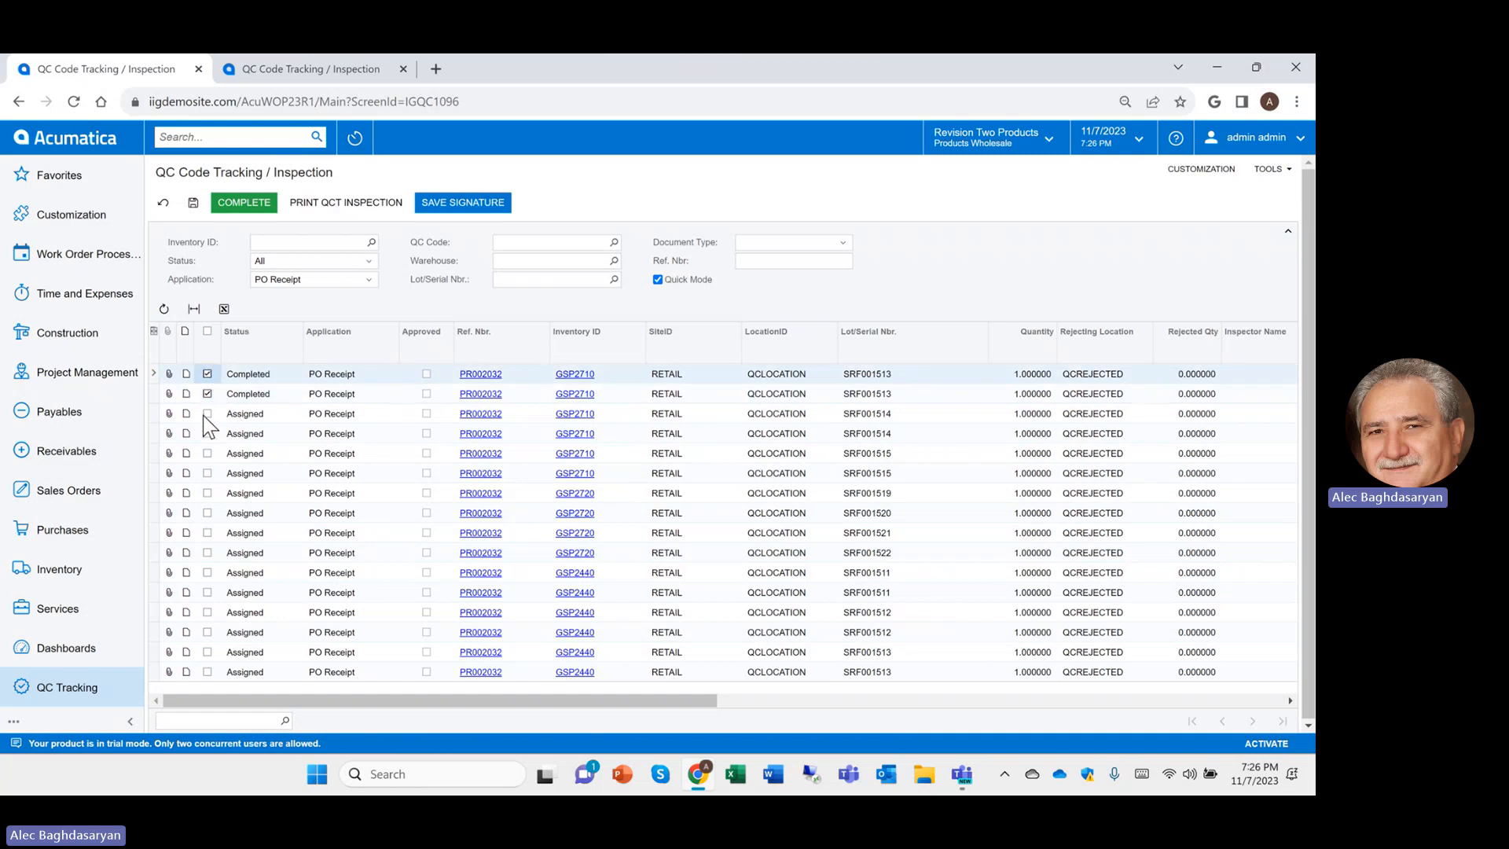
{"action": "left_click", "coordinate": [206, 413]}
{"action": "left_click", "coordinate": [208, 433]}
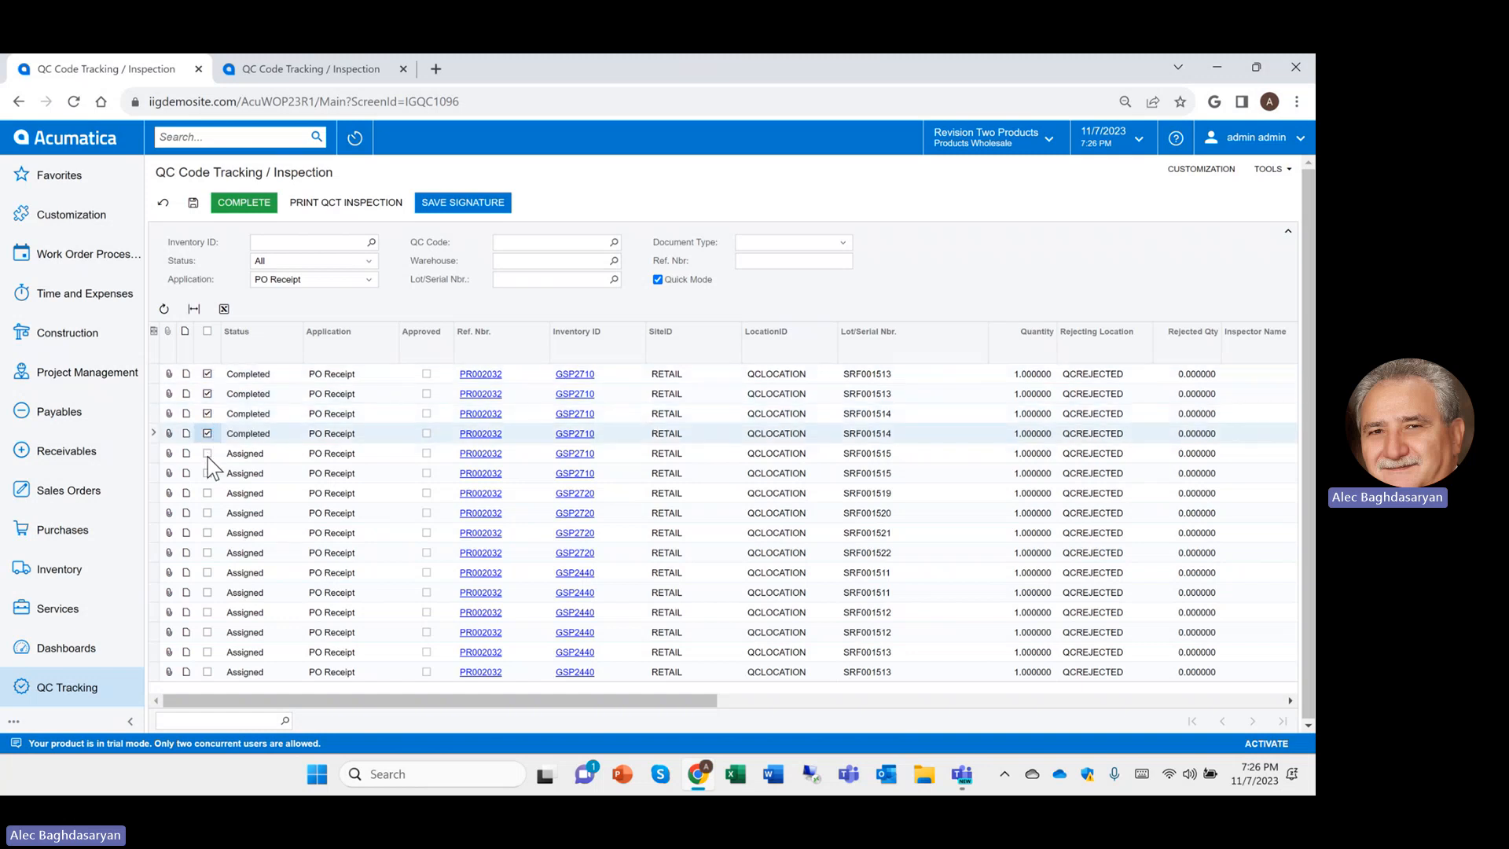
{"action": "left_click", "coordinate": [208, 454]}
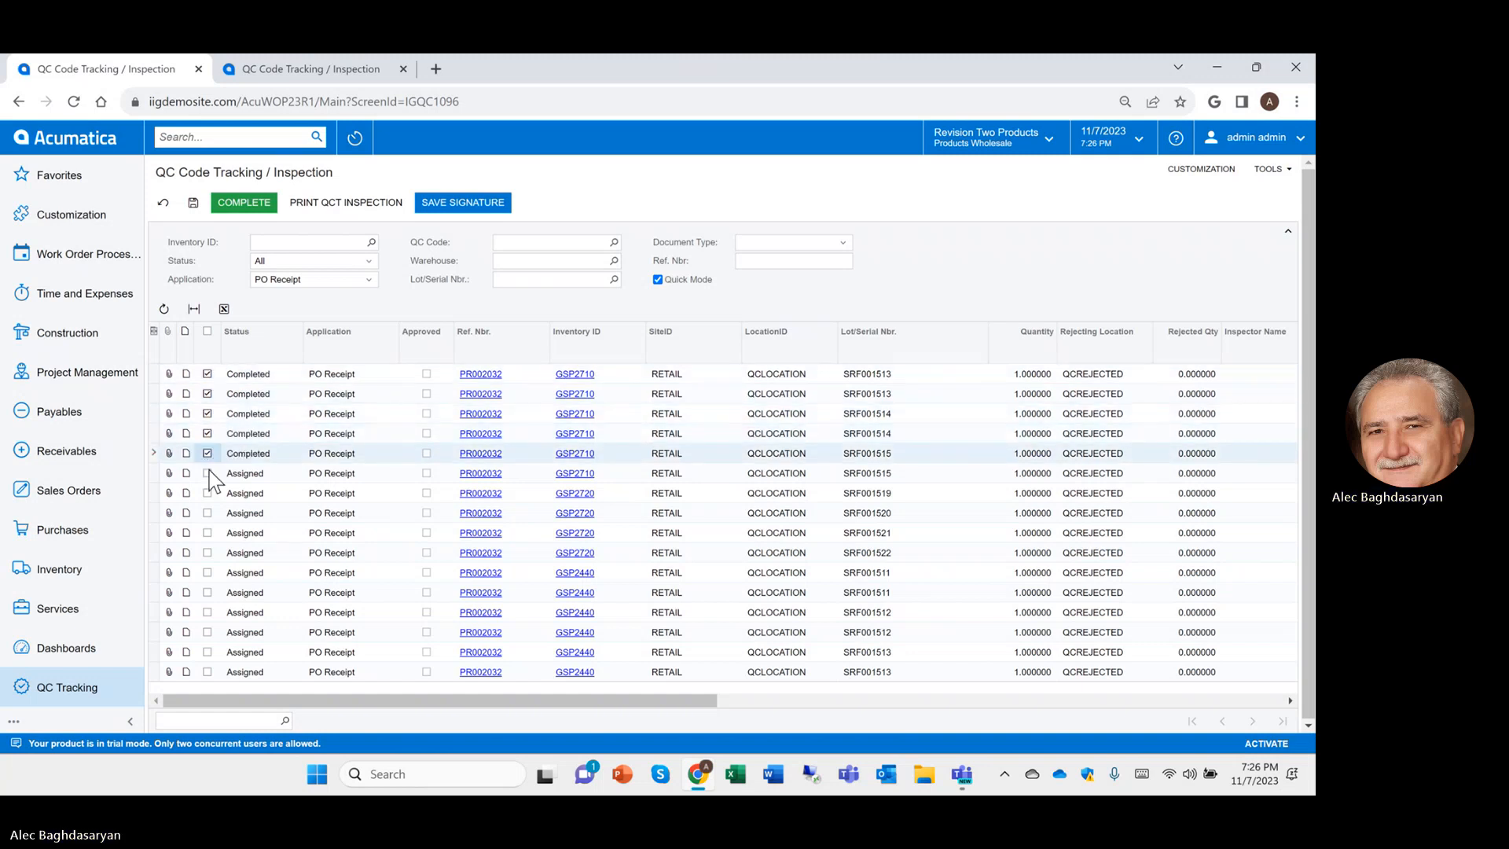
{"action": "left_click", "coordinate": [839, 245]}
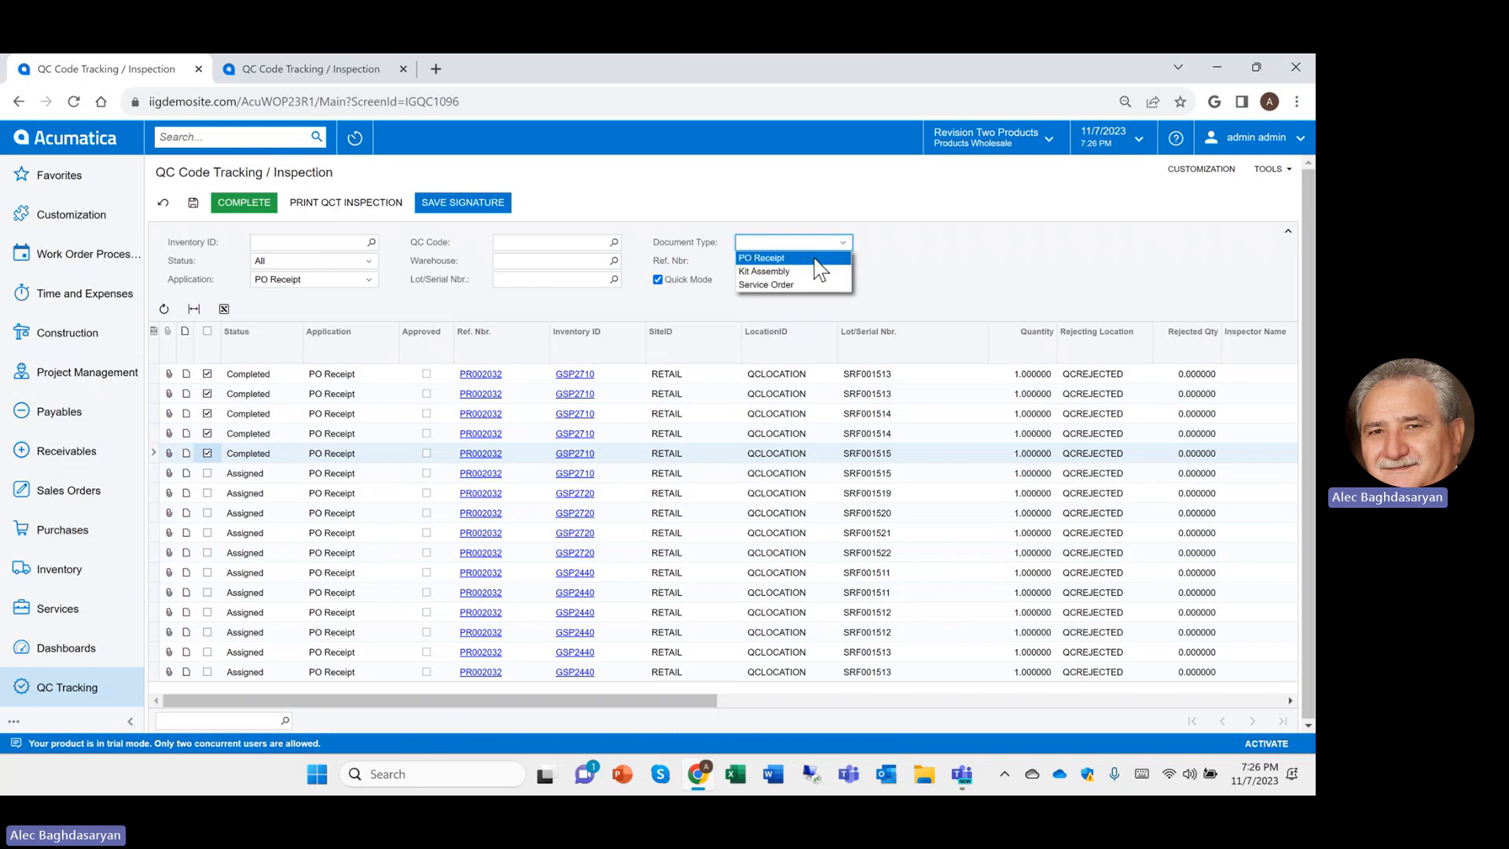
{"action": "left_click", "coordinate": [814, 258]}
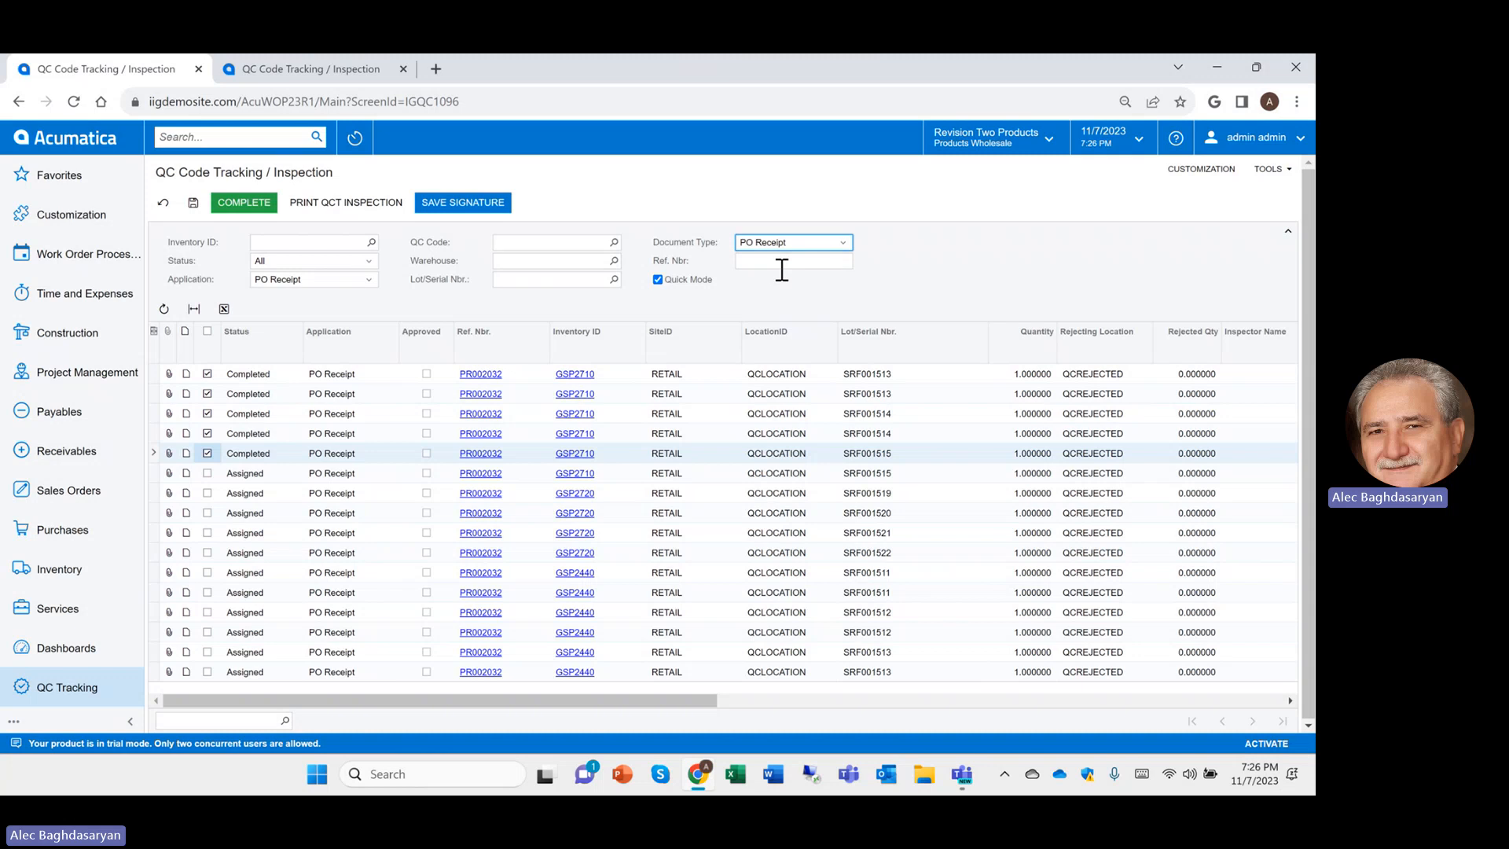
Complete inspection lines six and seven, rejecting lot SRF001519 at quantity 1 with value 'Would not start'
{"action": "left_click", "coordinate": [208, 471]}
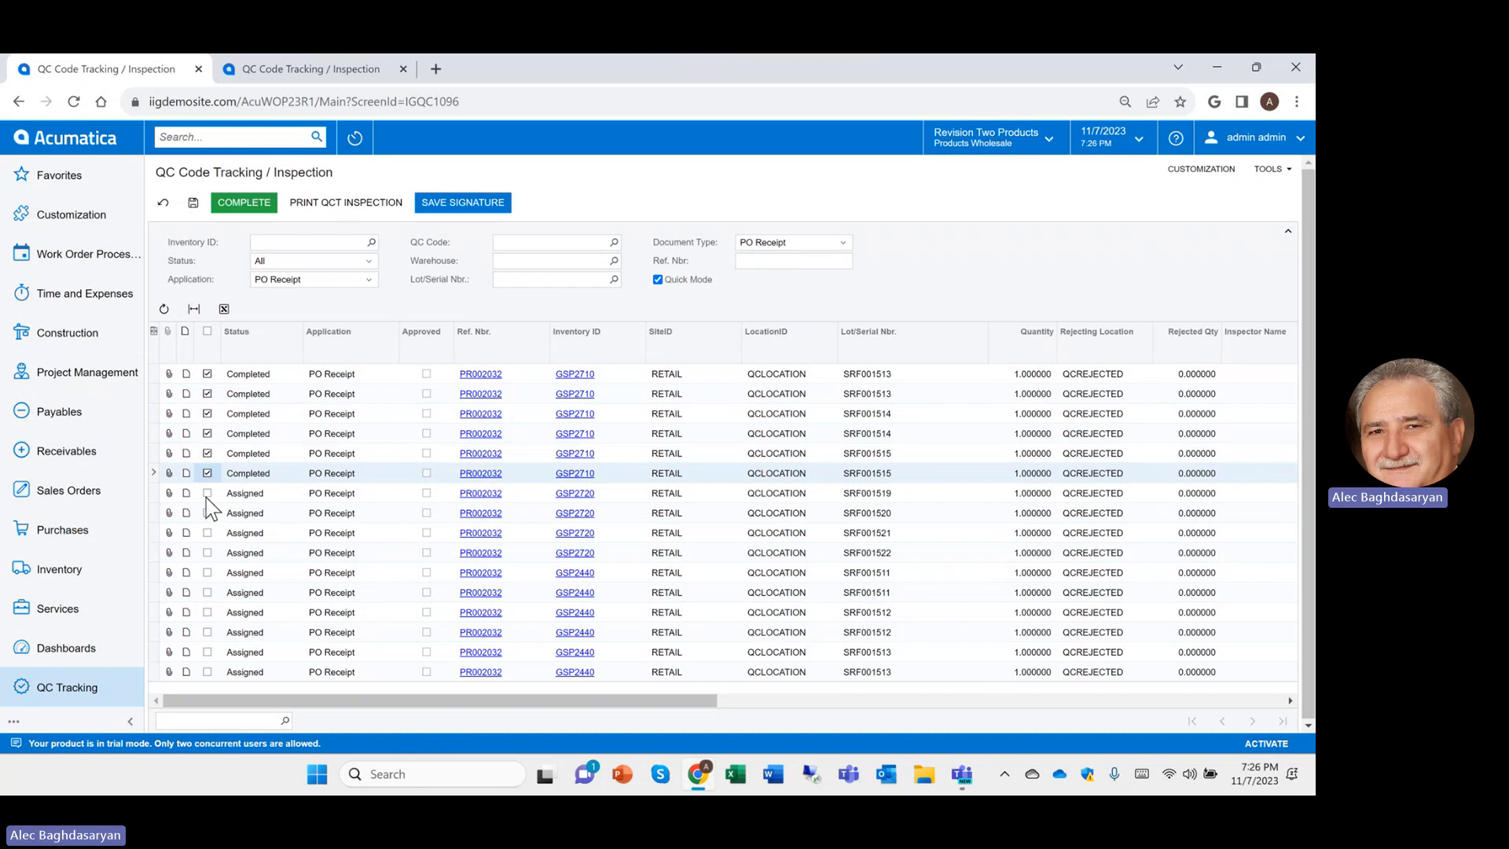
{"action": "left_click", "coordinate": [208, 494]}
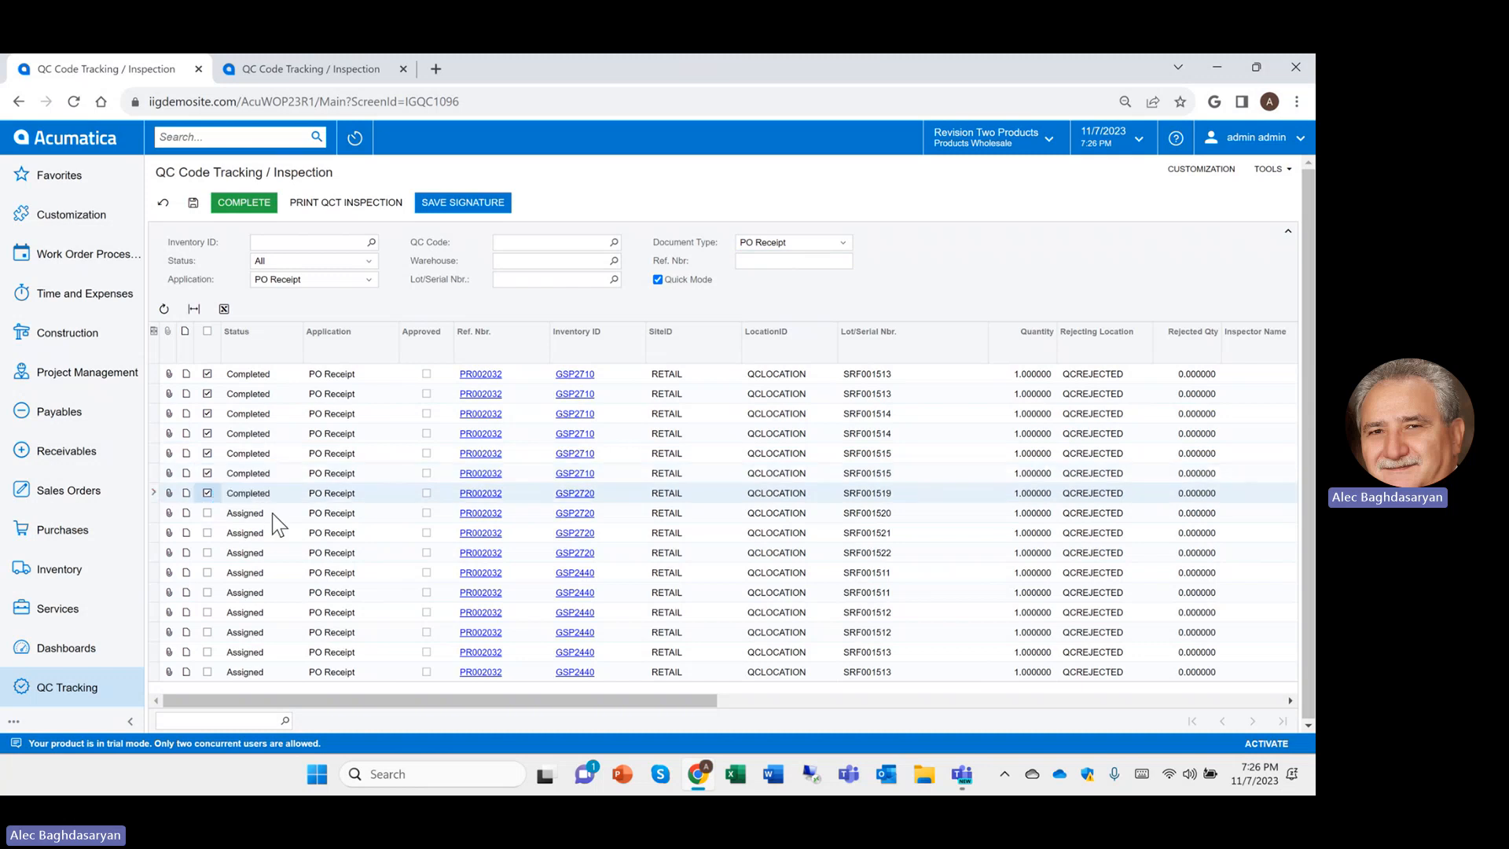
{"action": "left_click", "coordinate": [1172, 493]}
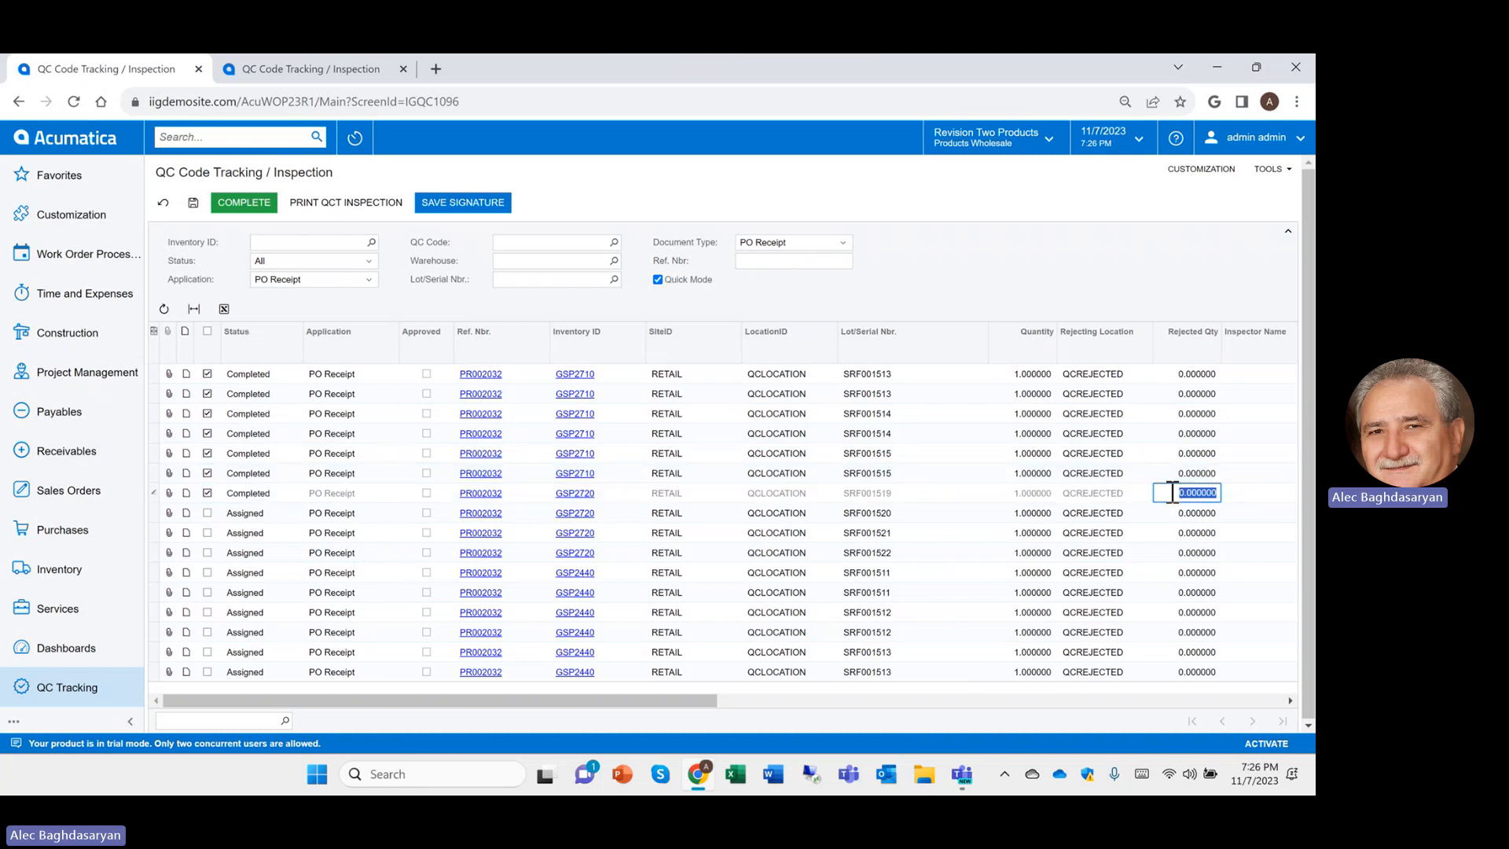
{"action": "type", "text": "1"}
{"action": "key", "text": "Tab"}
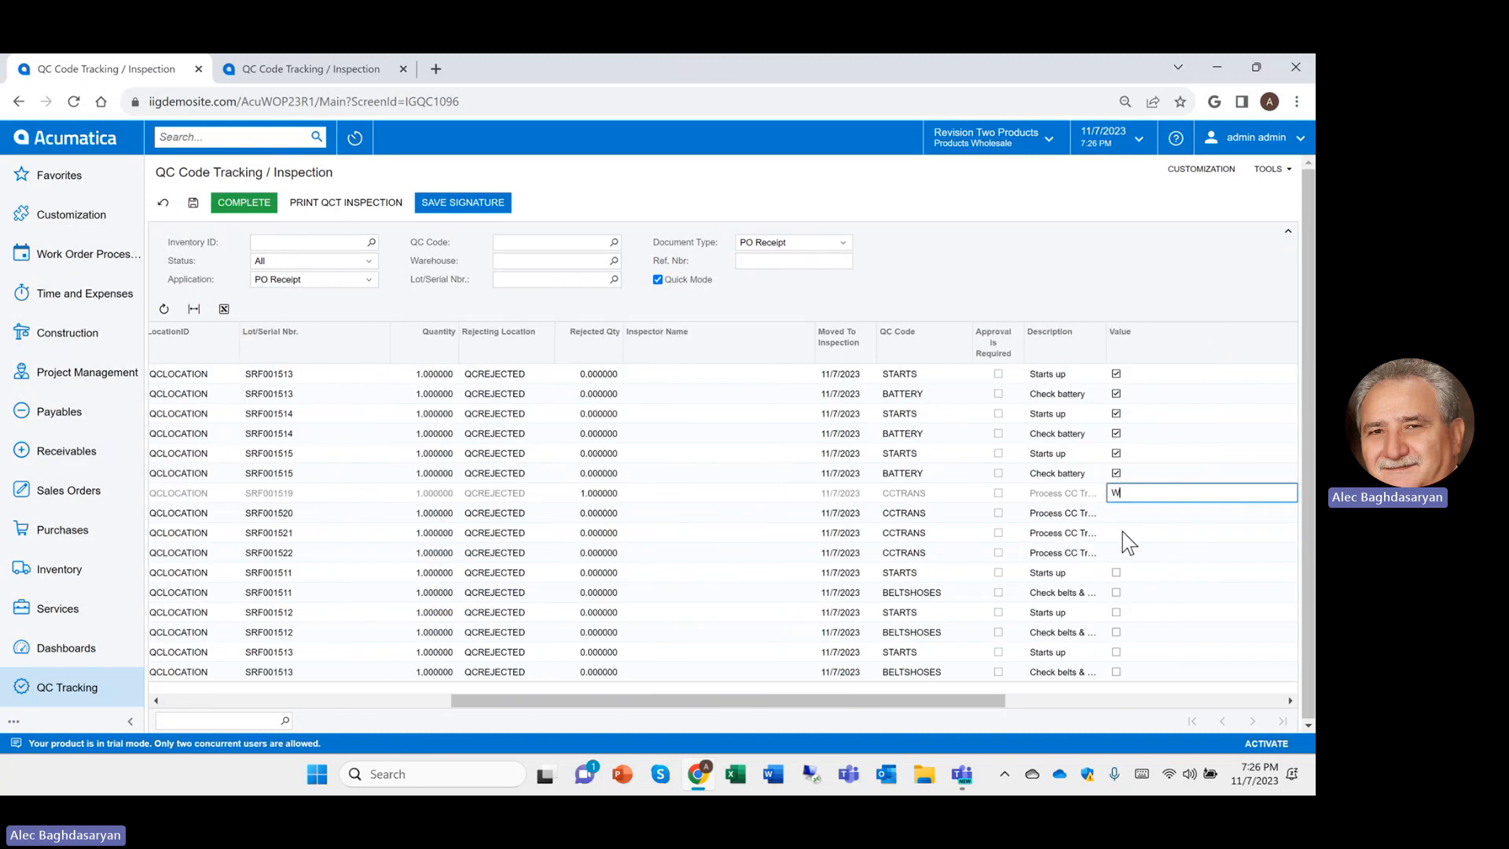
{"action": "type", "text": "Would not start"}
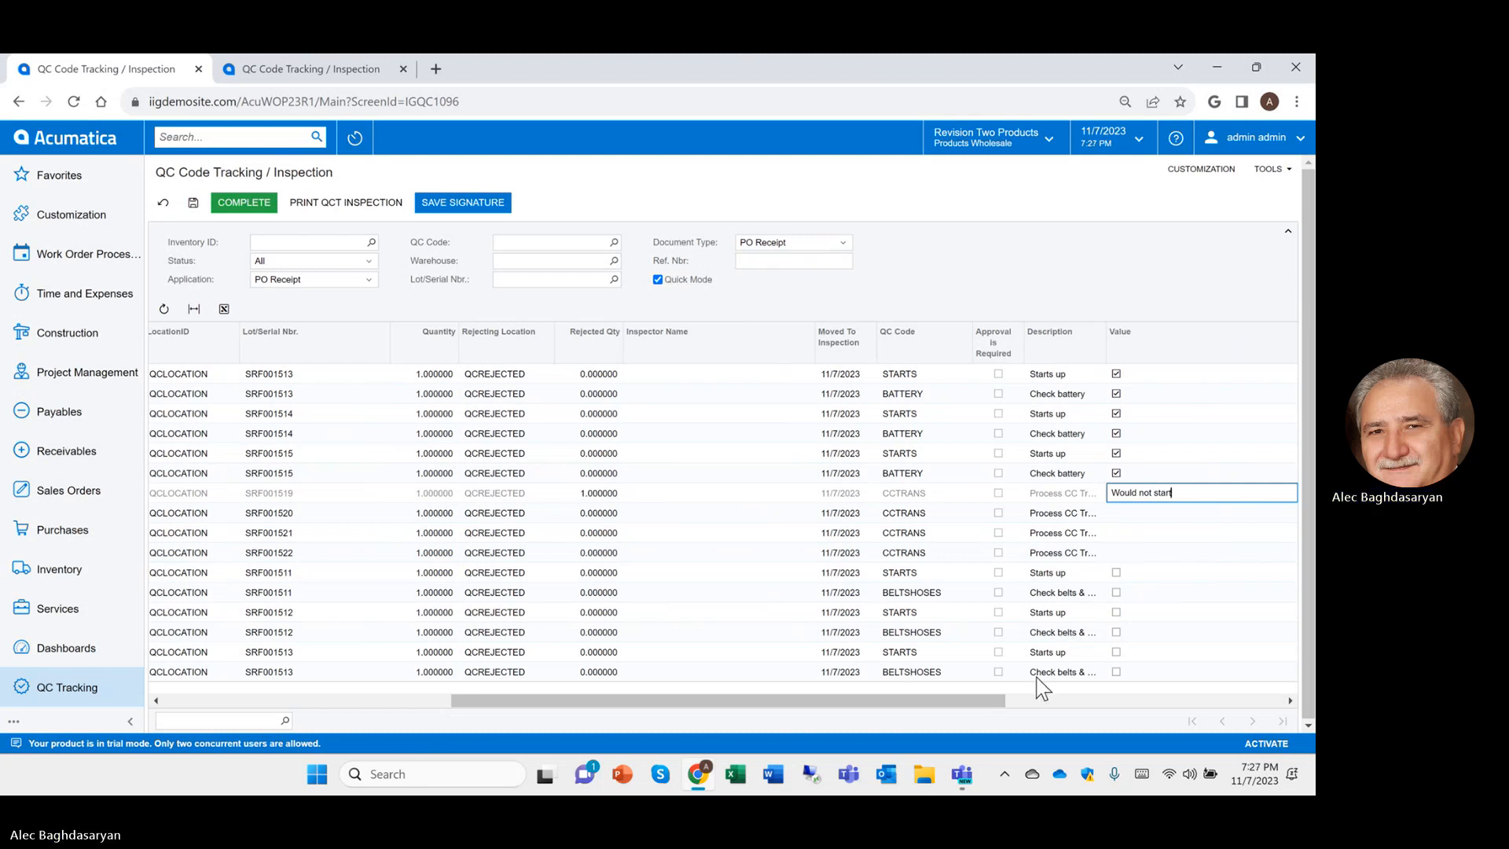
{"action": "left_click_drag", "start_coordinate": [986, 701], "coordinate": [539, 741]}
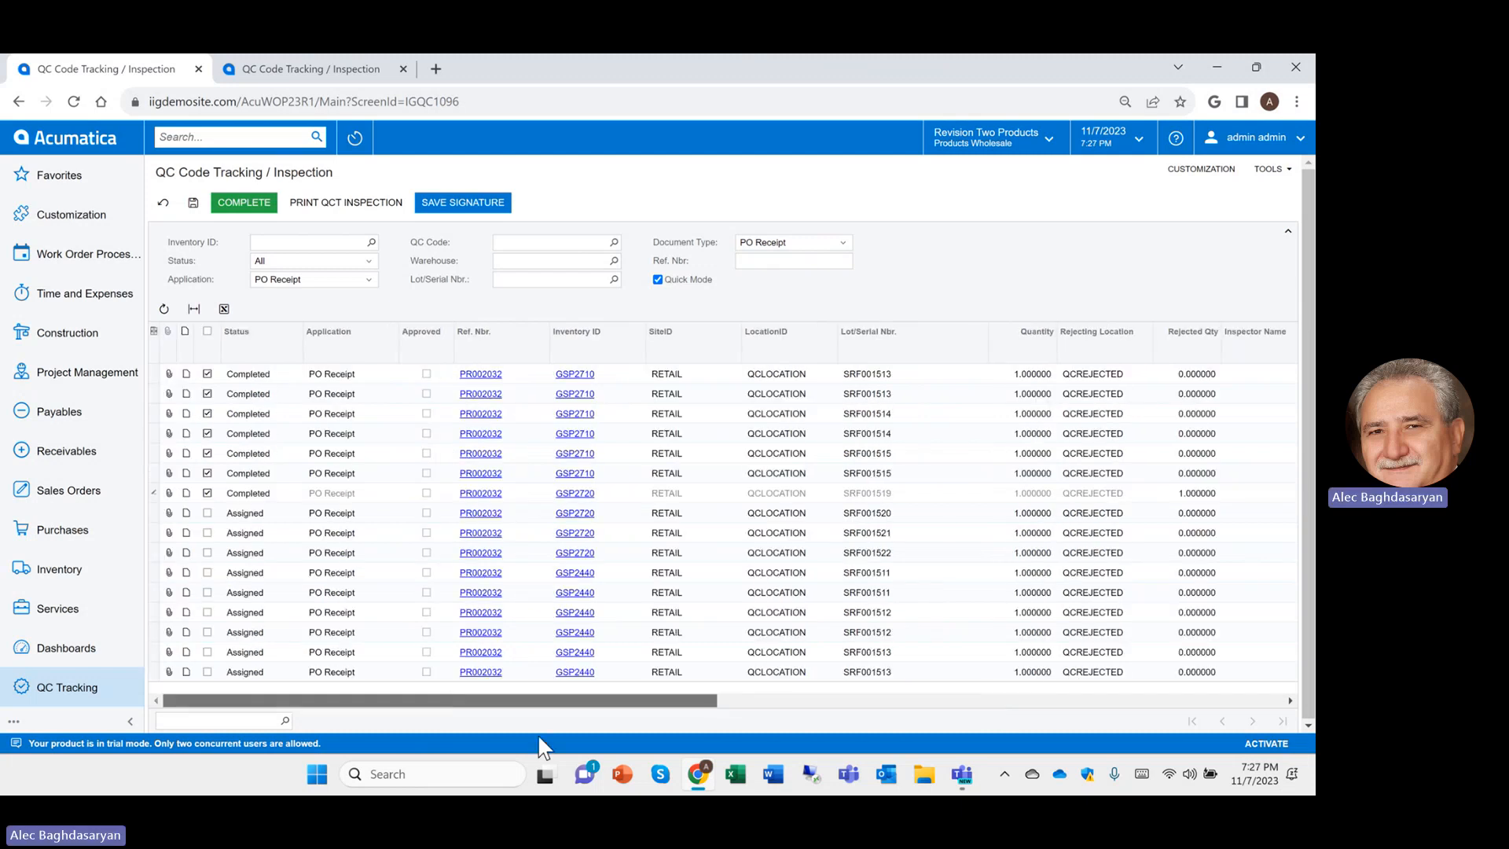
Mark inspection lines eight through sixteen Completed
{"action": "left_click", "coordinate": [207, 513]}
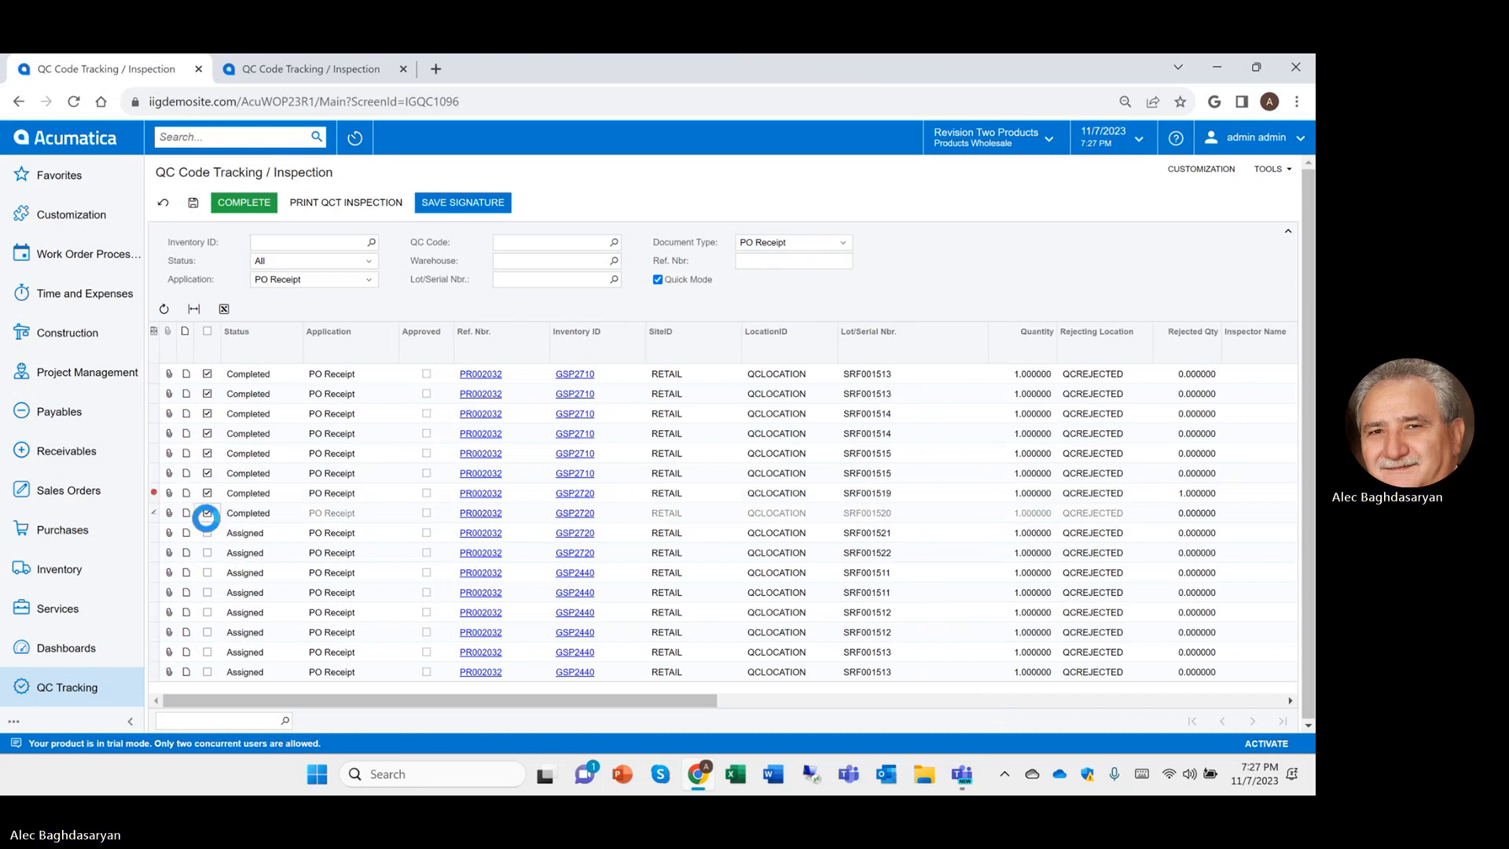
{"action": "left_click", "coordinate": [207, 533]}
{"action": "left_click", "coordinate": [207, 553]}
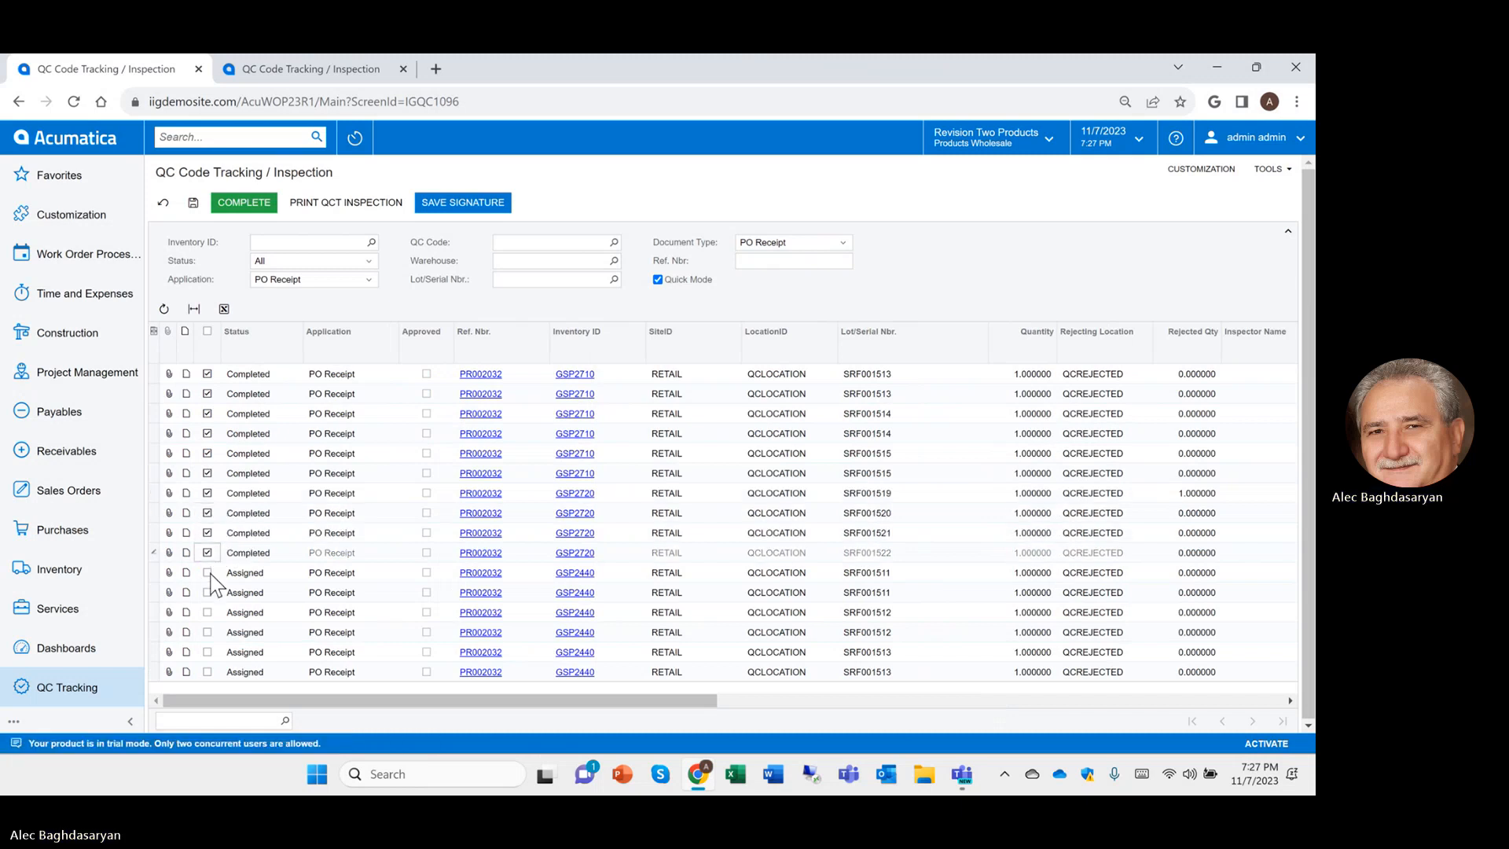
{"action": "left_click", "coordinate": [208, 573]}
{"action": "left_click", "coordinate": [207, 592]}
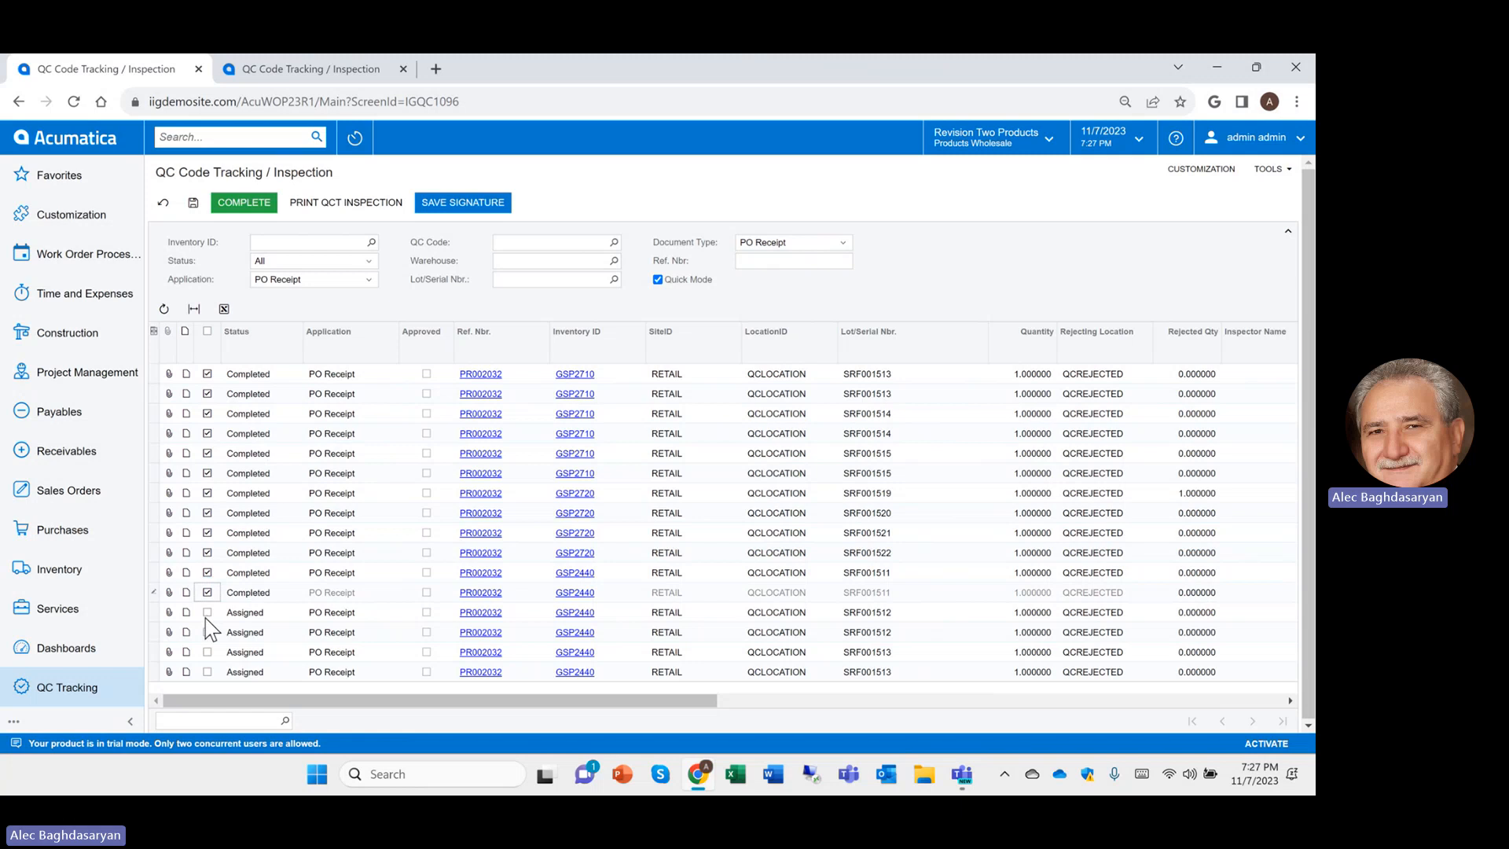
{"action": "left_click", "coordinate": [207, 612]}
{"action": "left_click", "coordinate": [207, 632]}
{"action": "left_click", "coordinate": [208, 651]}
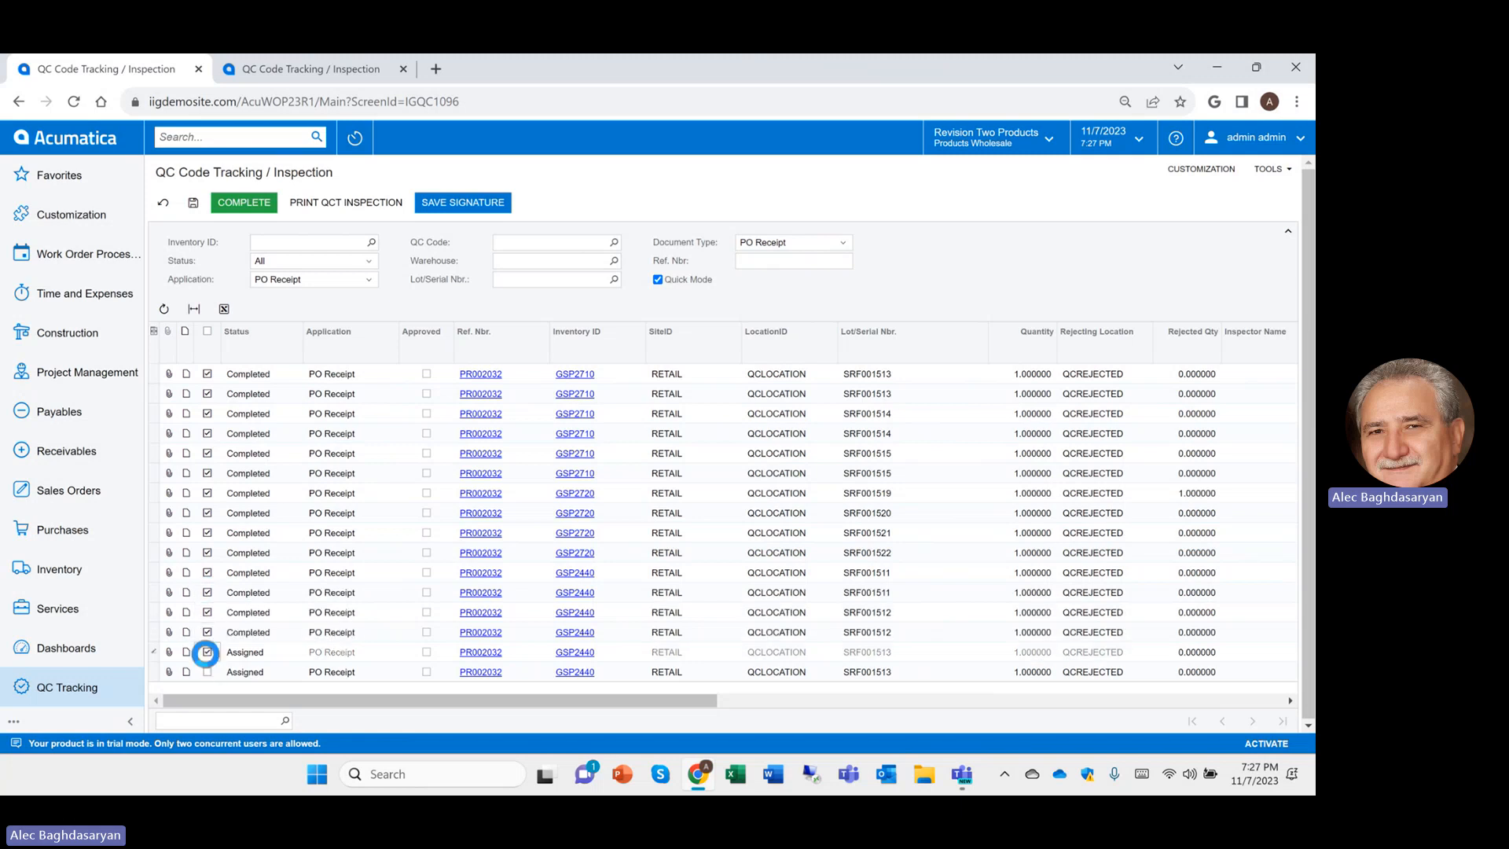
{"action": "left_click", "coordinate": [207, 671]}
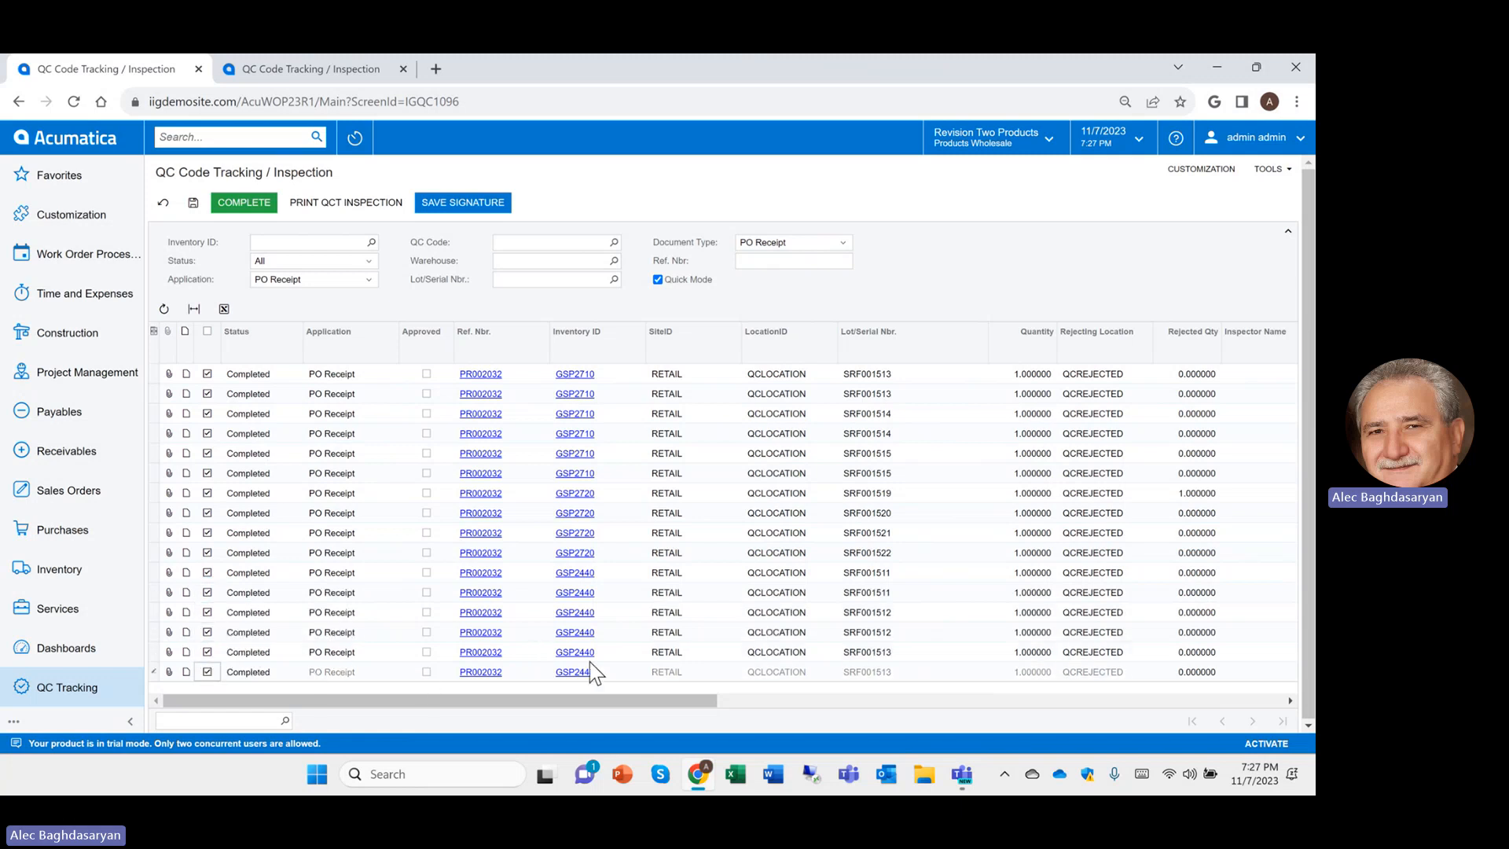
Run COMPLETE to process all sixteen finished QC inspection lines
{"action": "left_click", "coordinate": [244, 205]}
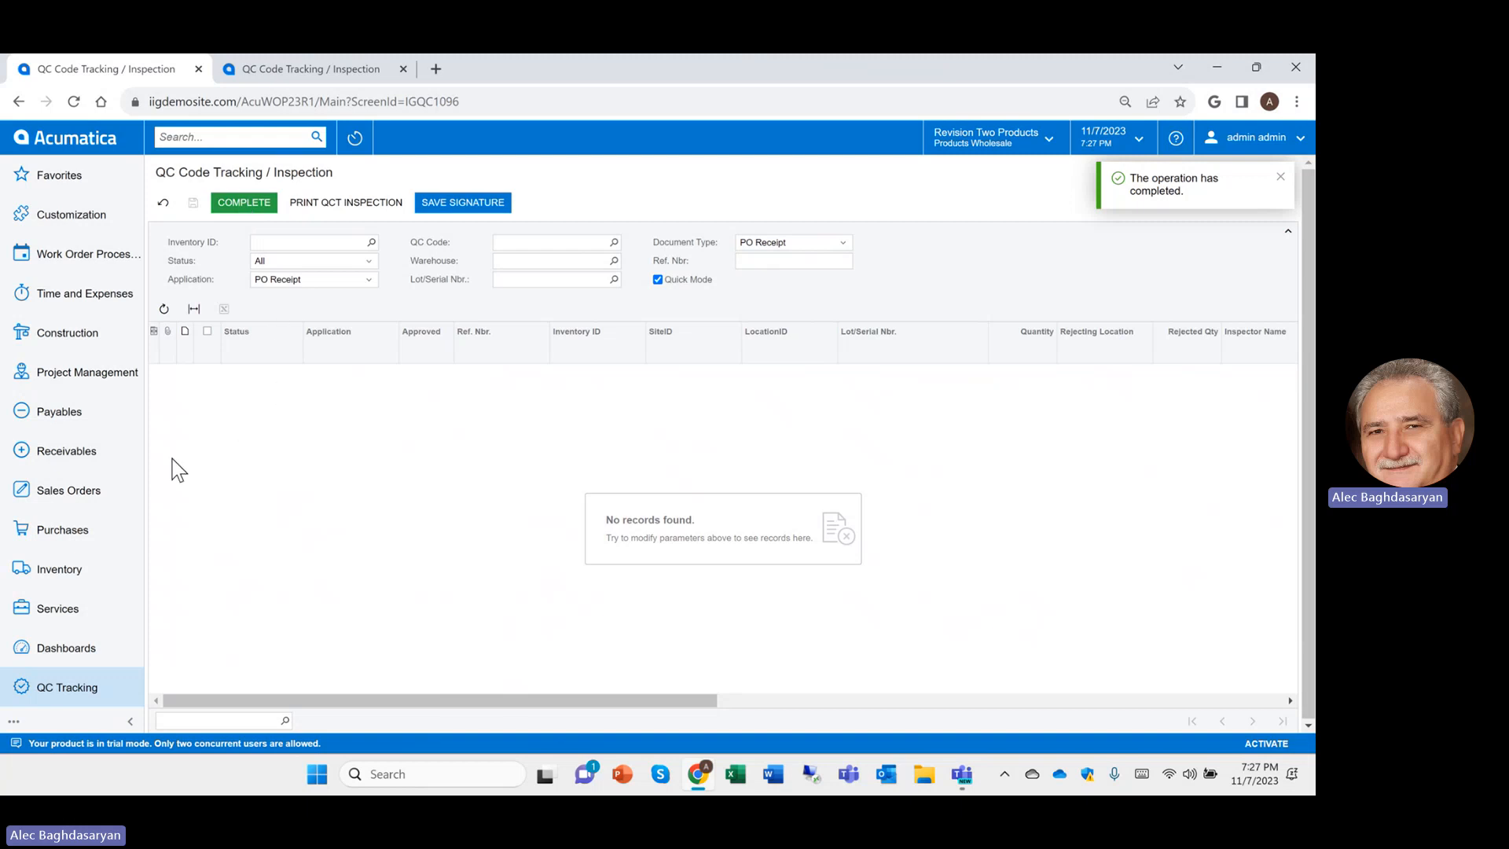
In Inventory Transfers, review 002151 for the rejected Card Reader, then open 002150
{"action": "left_click", "coordinate": [111, 569]}
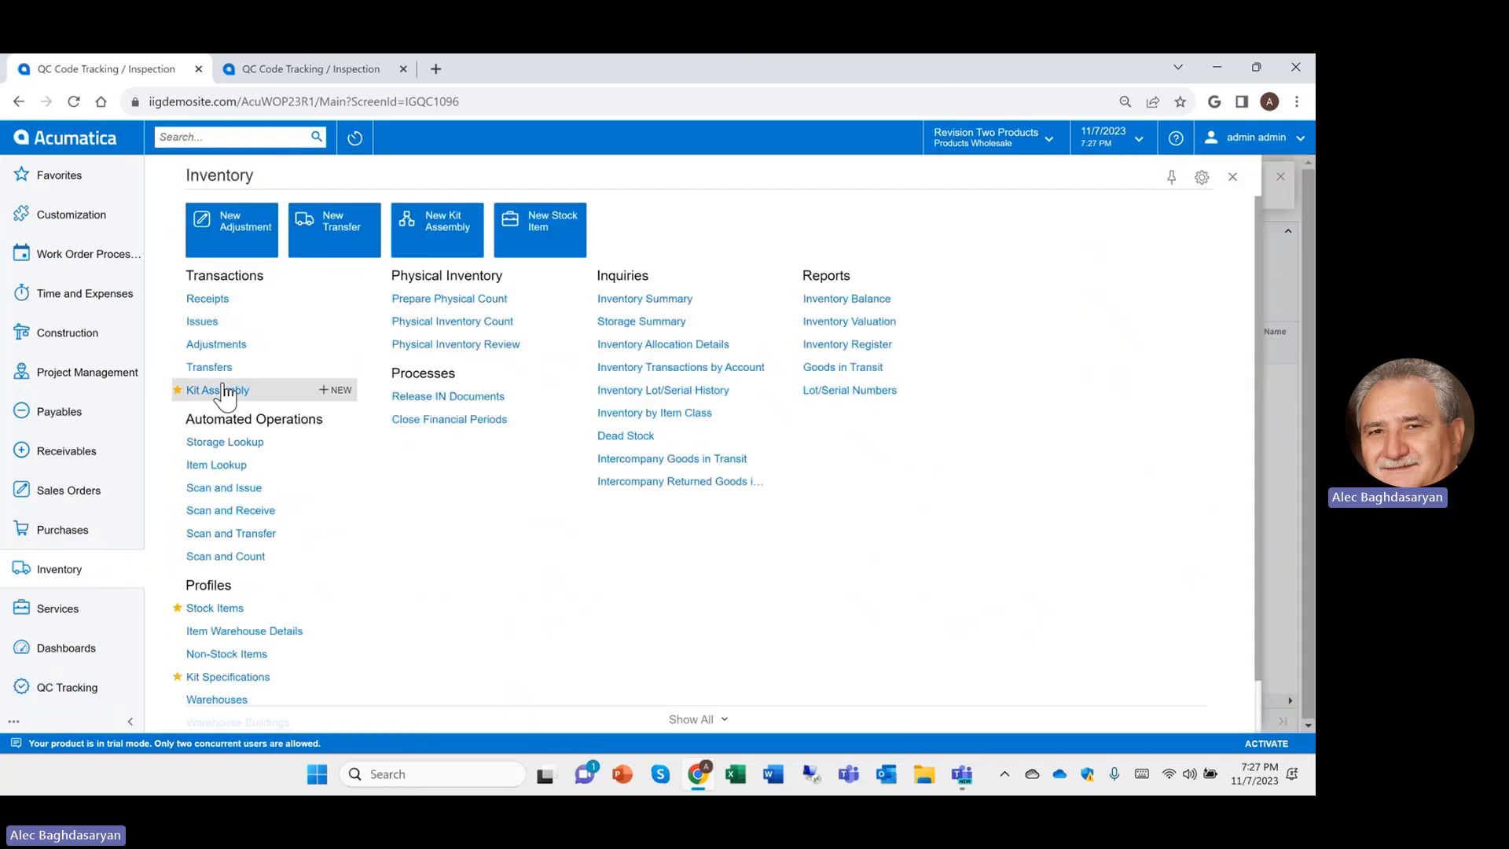
{"action": "left_click", "coordinate": [230, 368]}
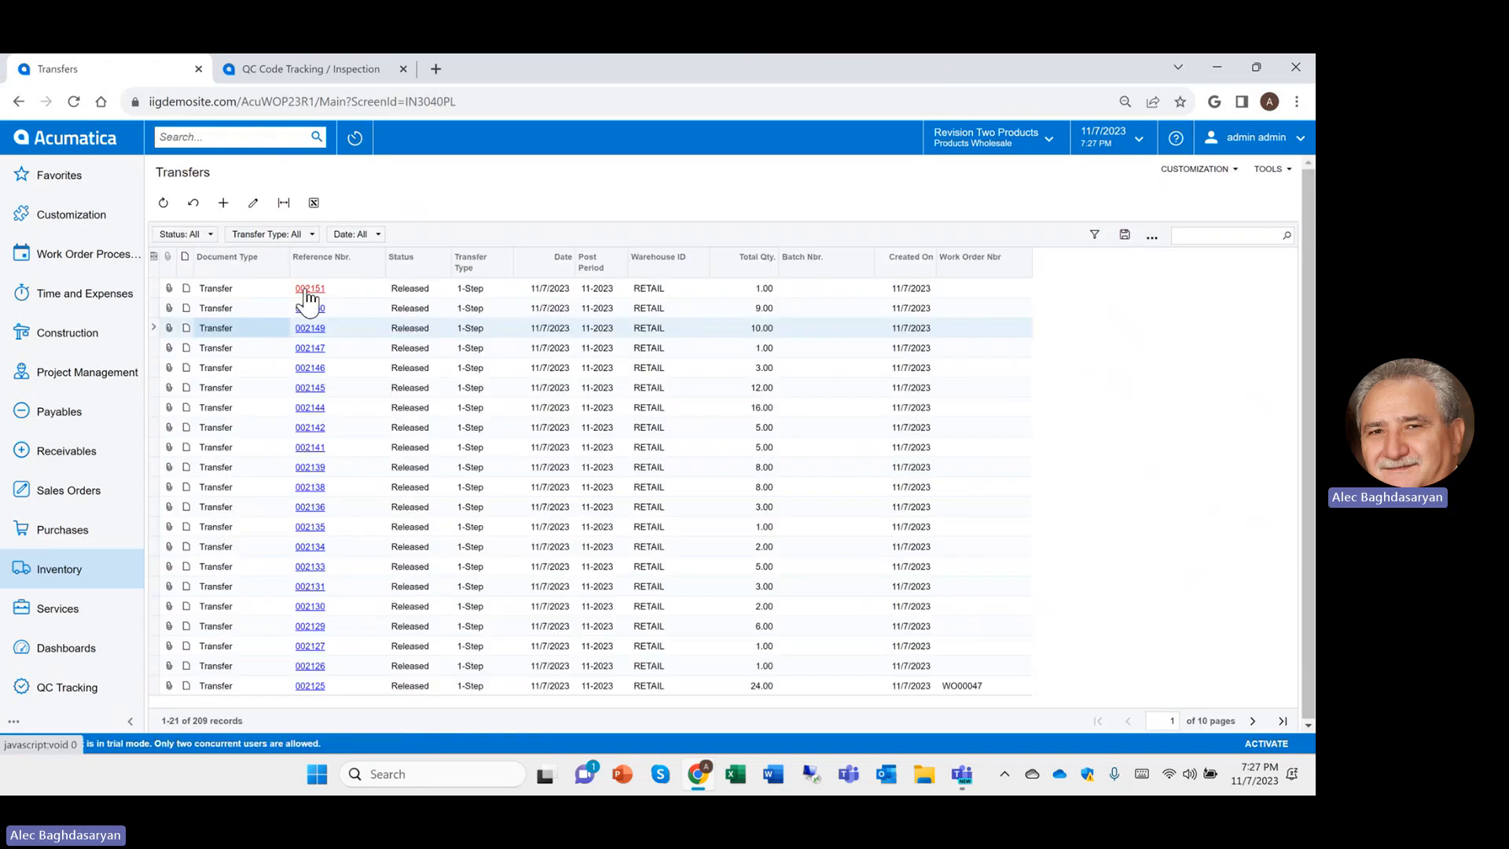
{"action": "left_click", "coordinate": [311, 301]}
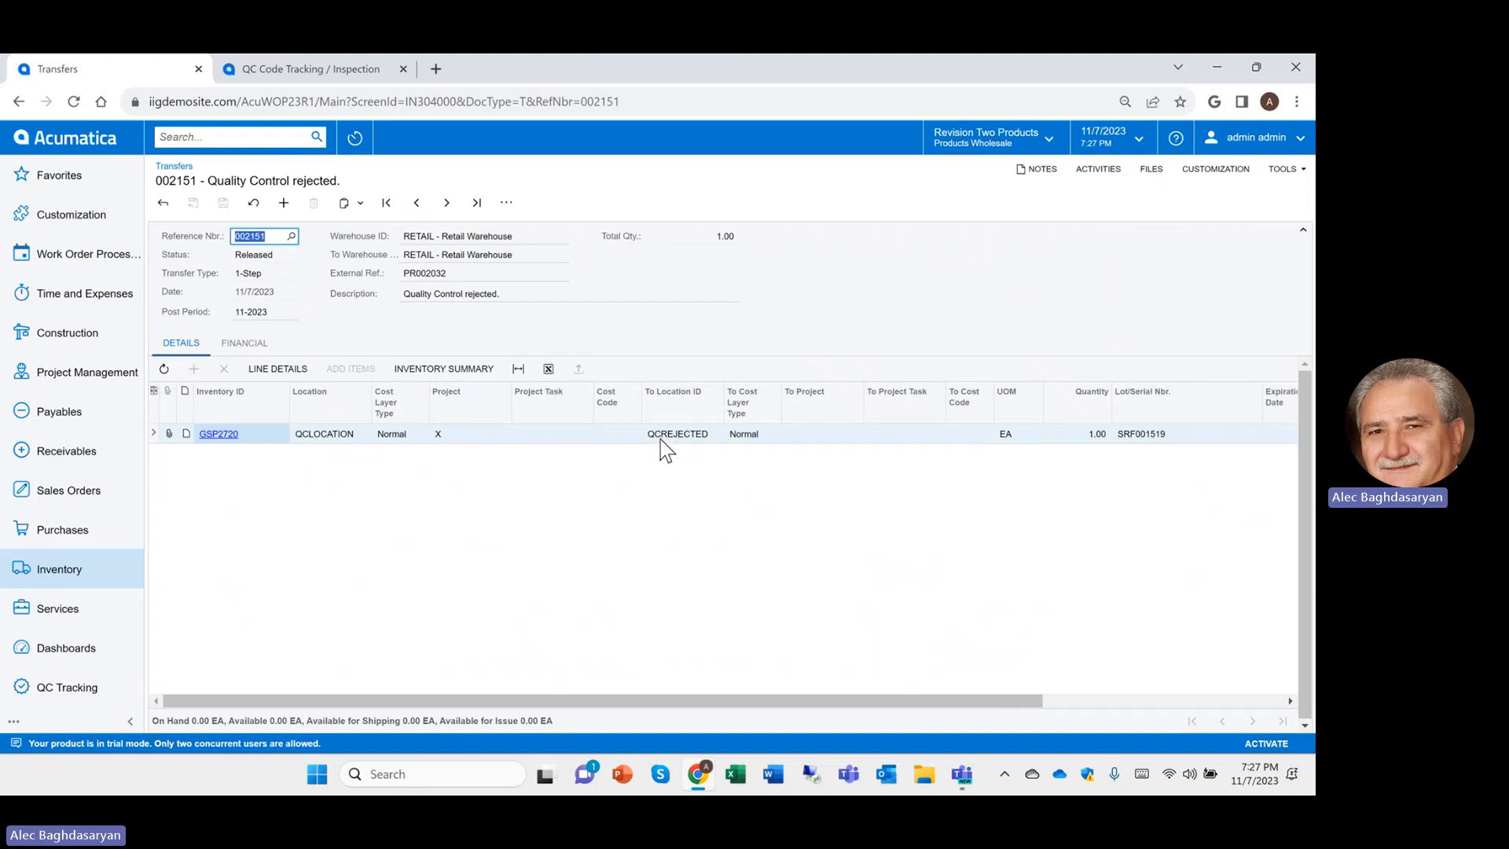
{"action": "left_click", "coordinate": [162, 204]}
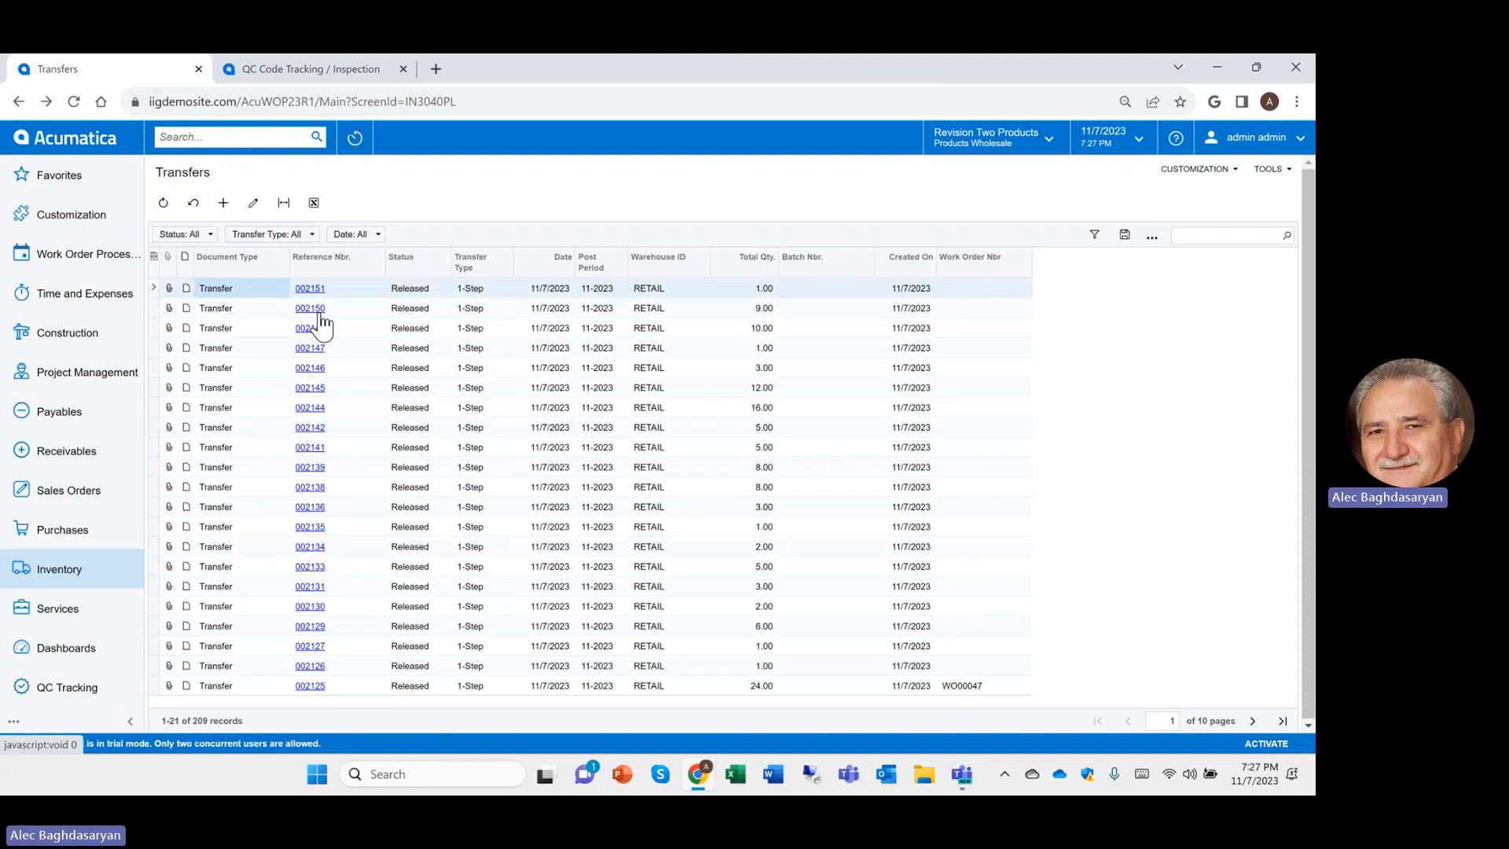
{"action": "left_click", "coordinate": [312, 305]}
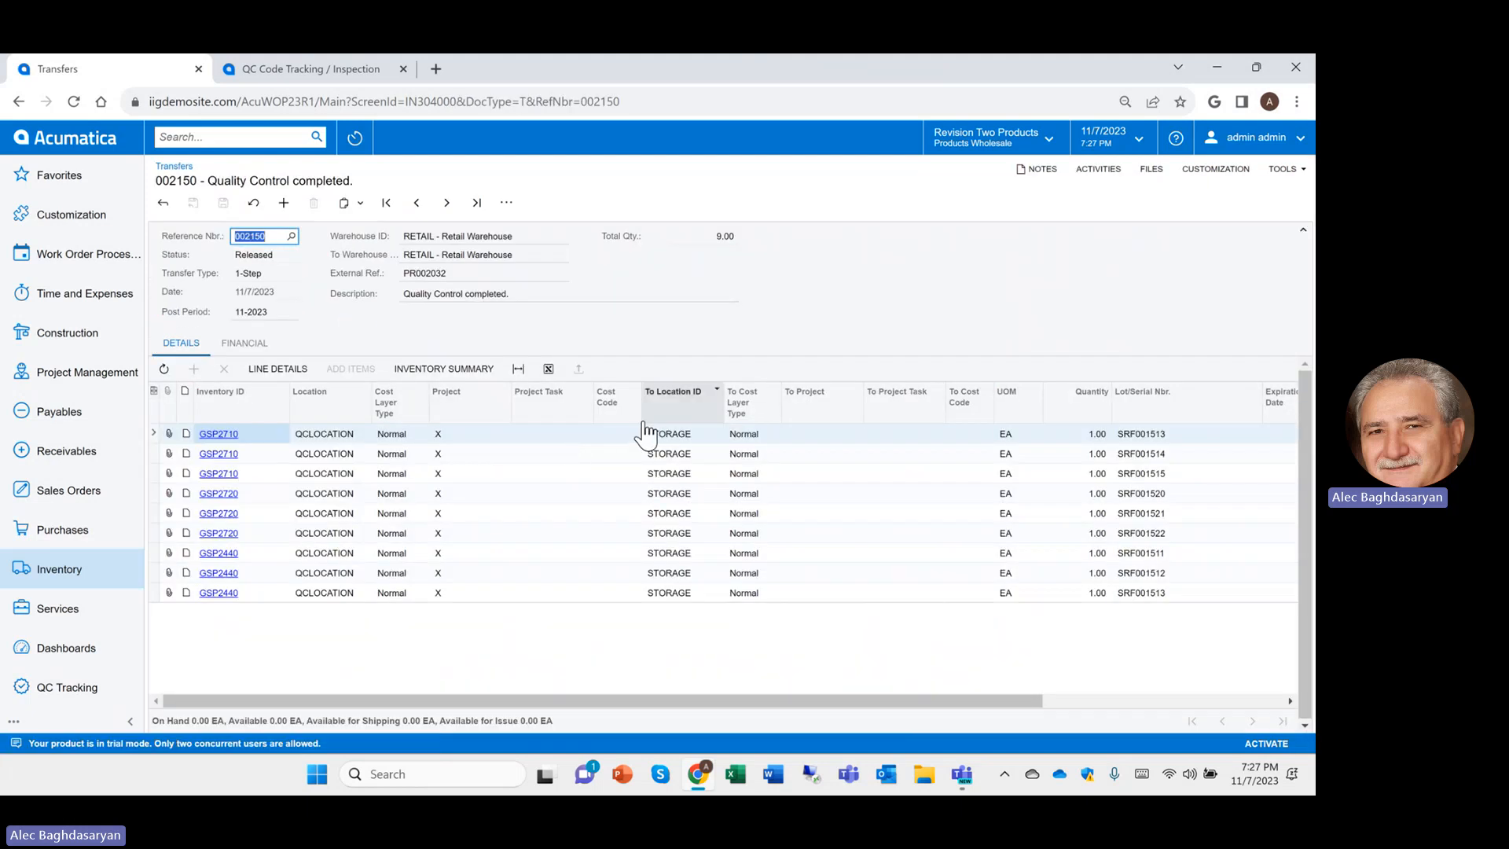